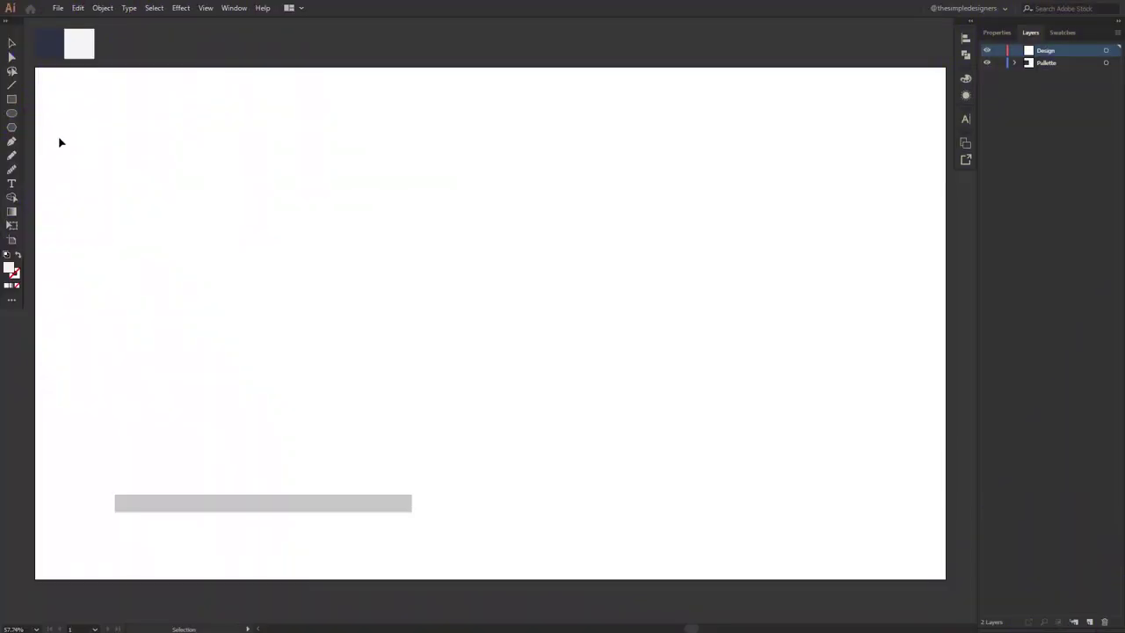
Step: Create a 1920×1080 px rectangle and align it to the artboard
left_click(234, 203)
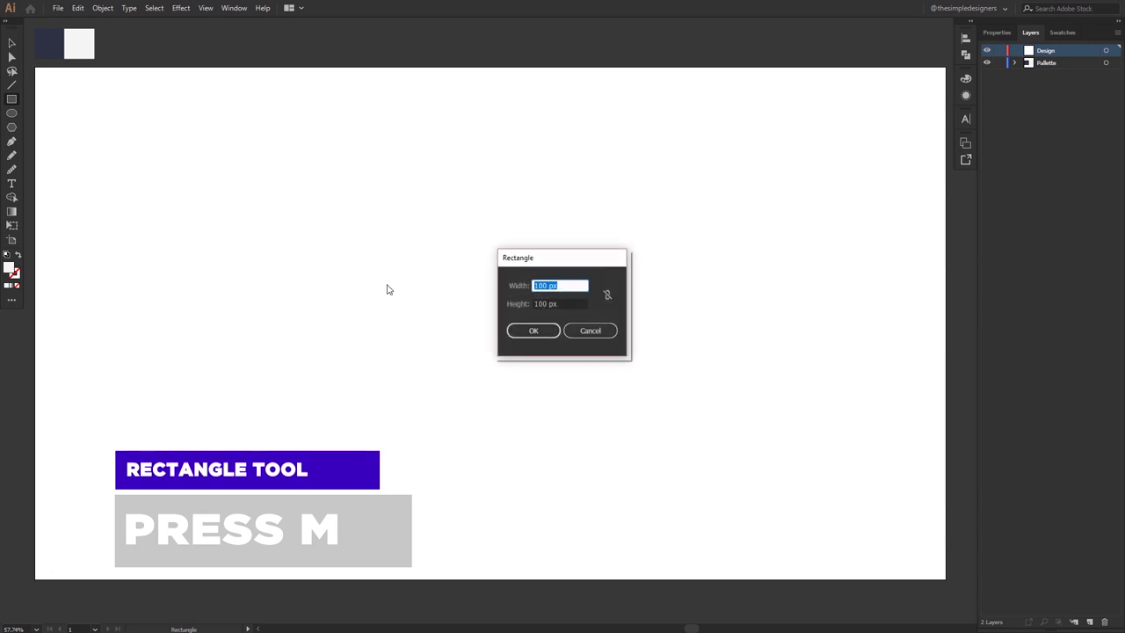
type("1920")
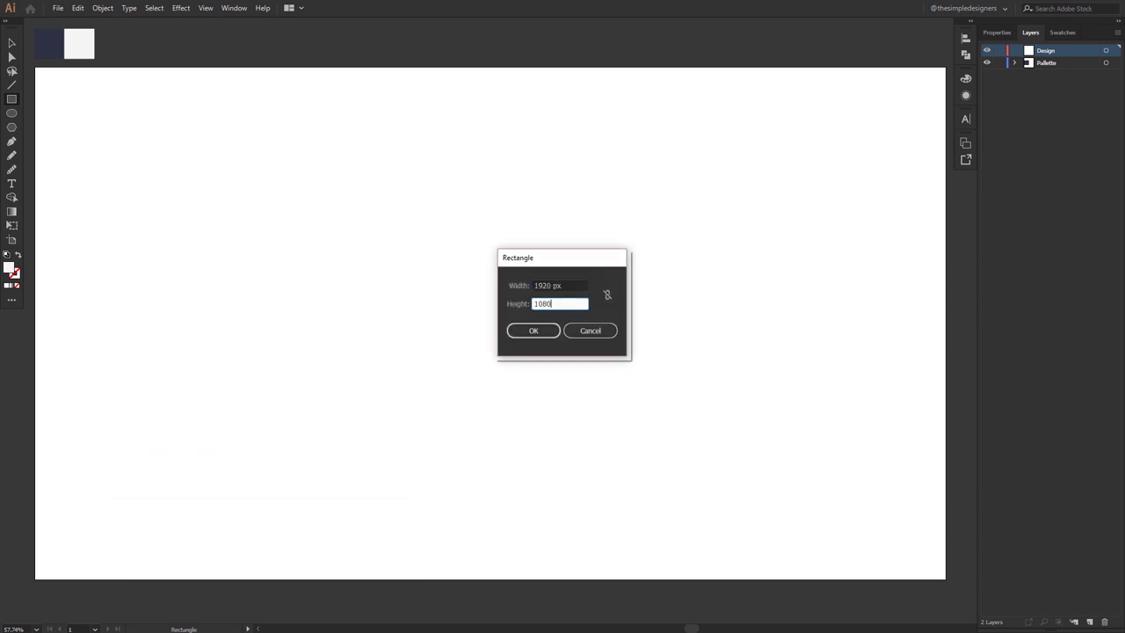
left_click(524, 330)
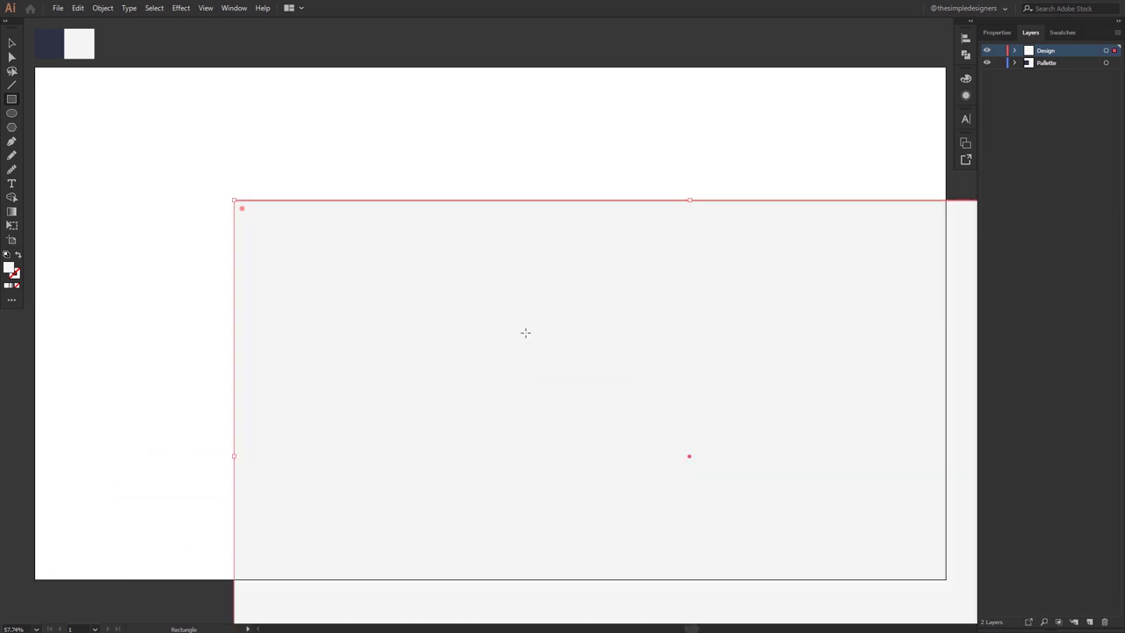
left_click(966, 53)
left_click(924, 67)
left_click(849, 62)
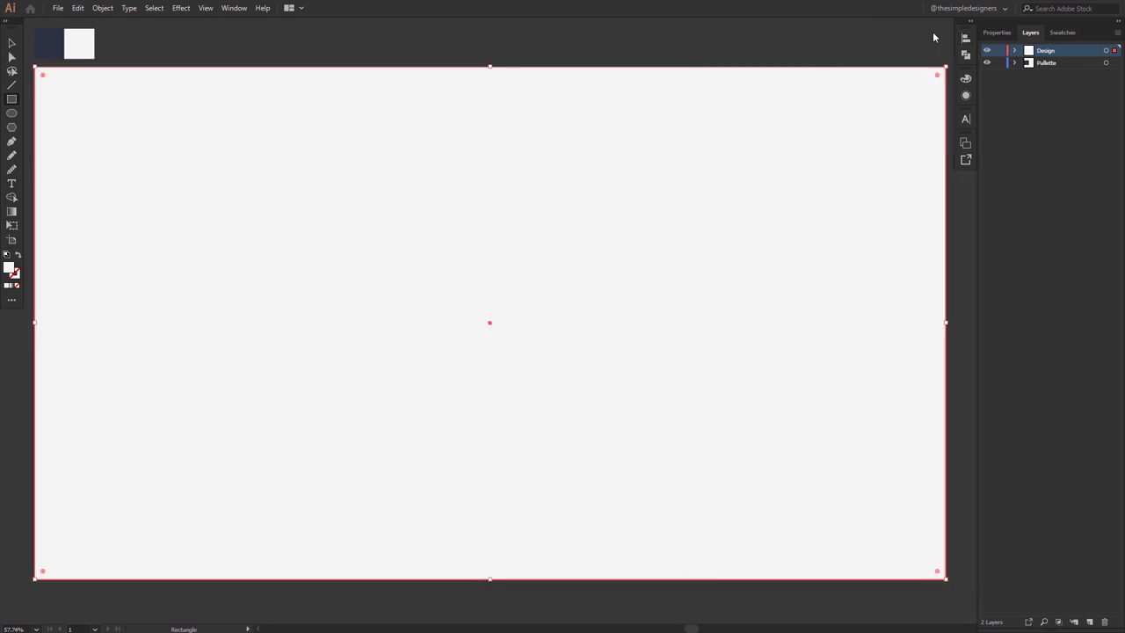
Step: Fill the background rectangle with the off-white swatch and lock it
key("i")
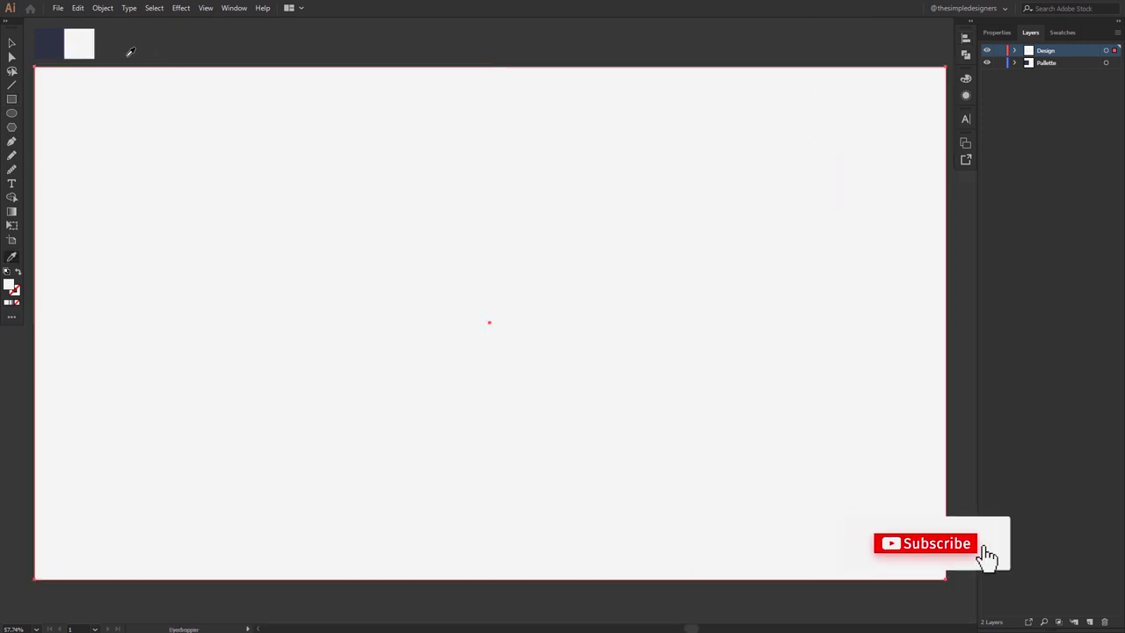
left_click(80, 41)
key("v")
left_click(102, 8)
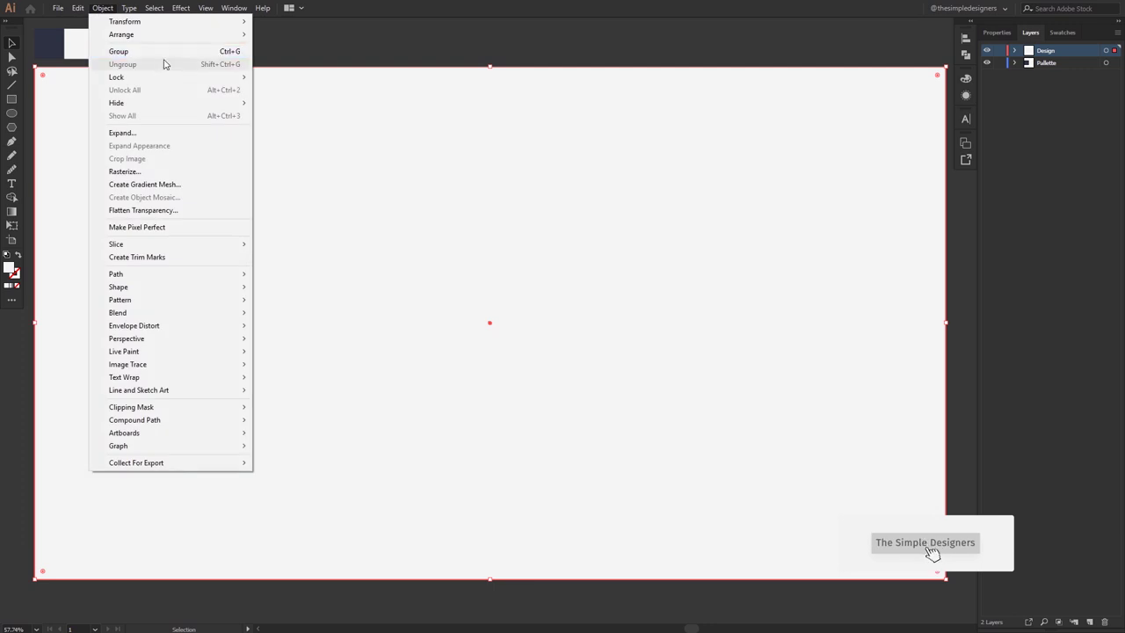
left_click(267, 77)
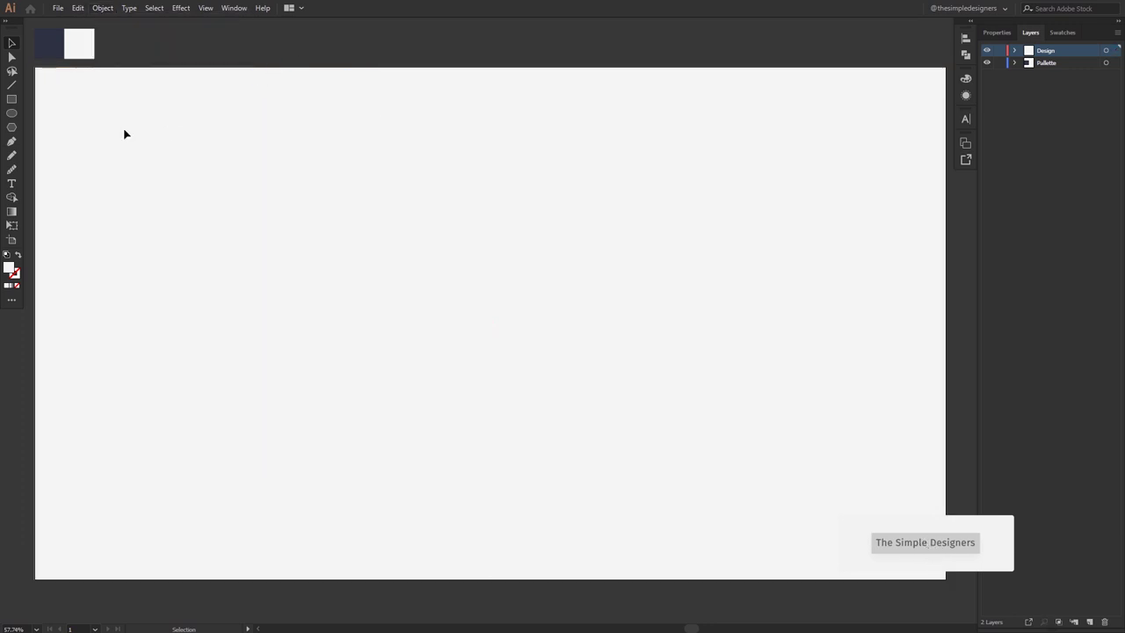
Step: Draw a 120×120 px square
key("m")
left_click(332, 193)
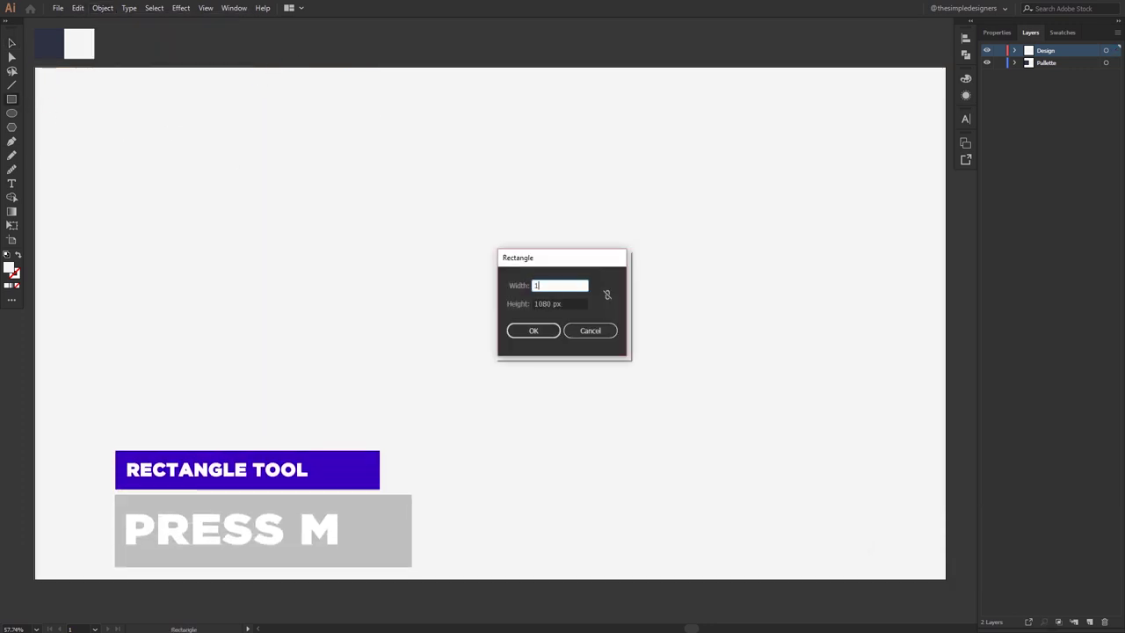
type("20")
key("Tab")
type("120")
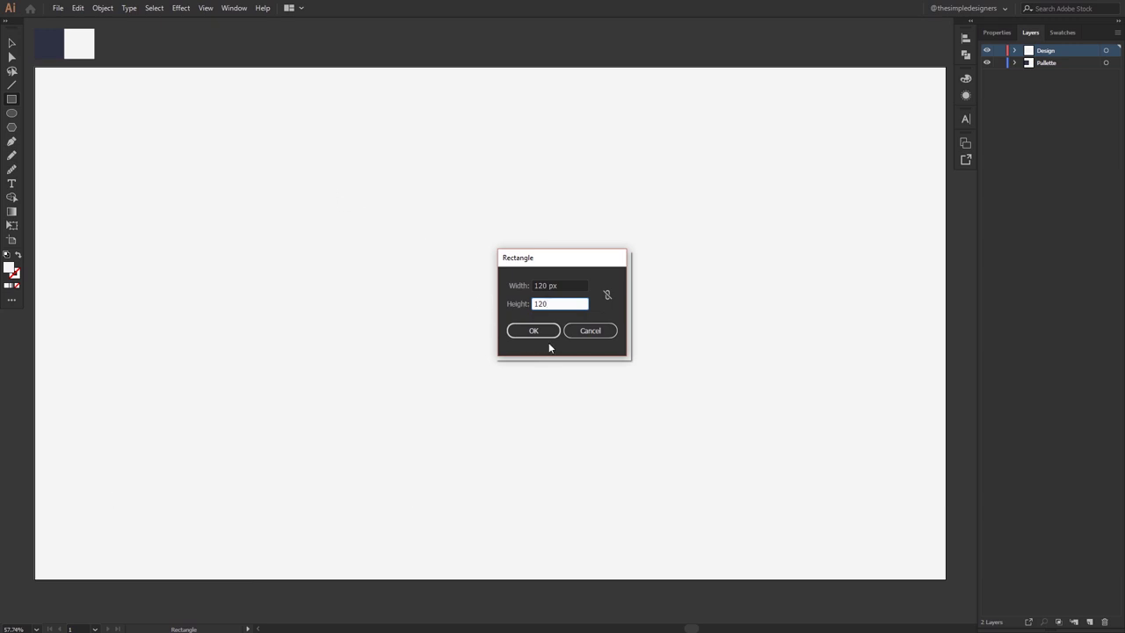
left_click(540, 331)
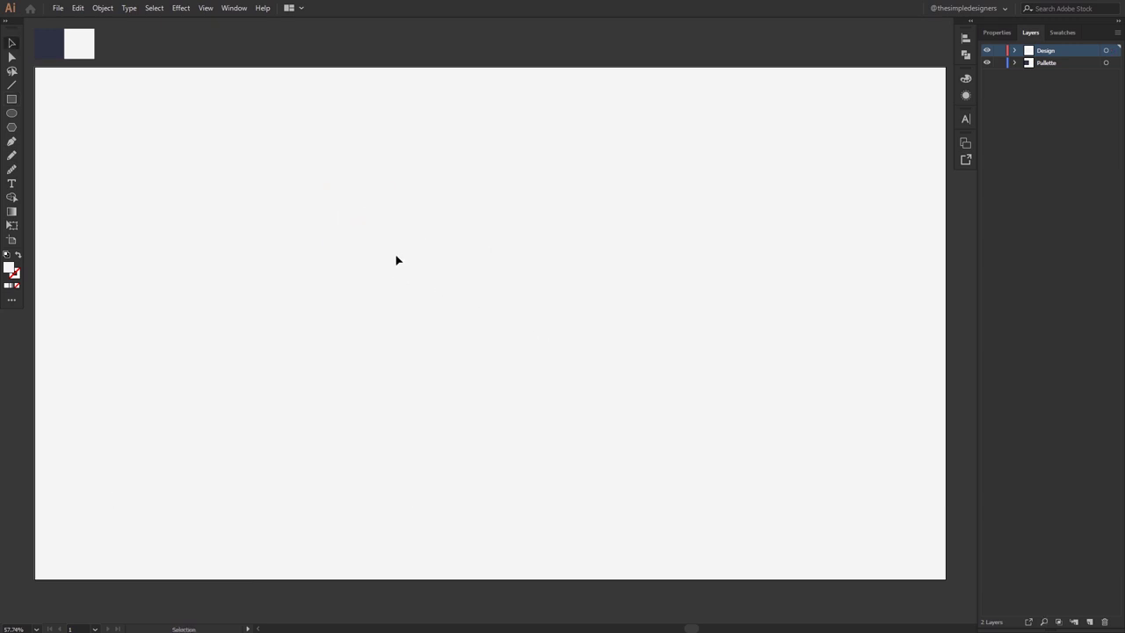
Step: Give the square a navy 10 pt outline with no fill
left_click(53, 42)
left_click(17, 274)
left_click(18, 292)
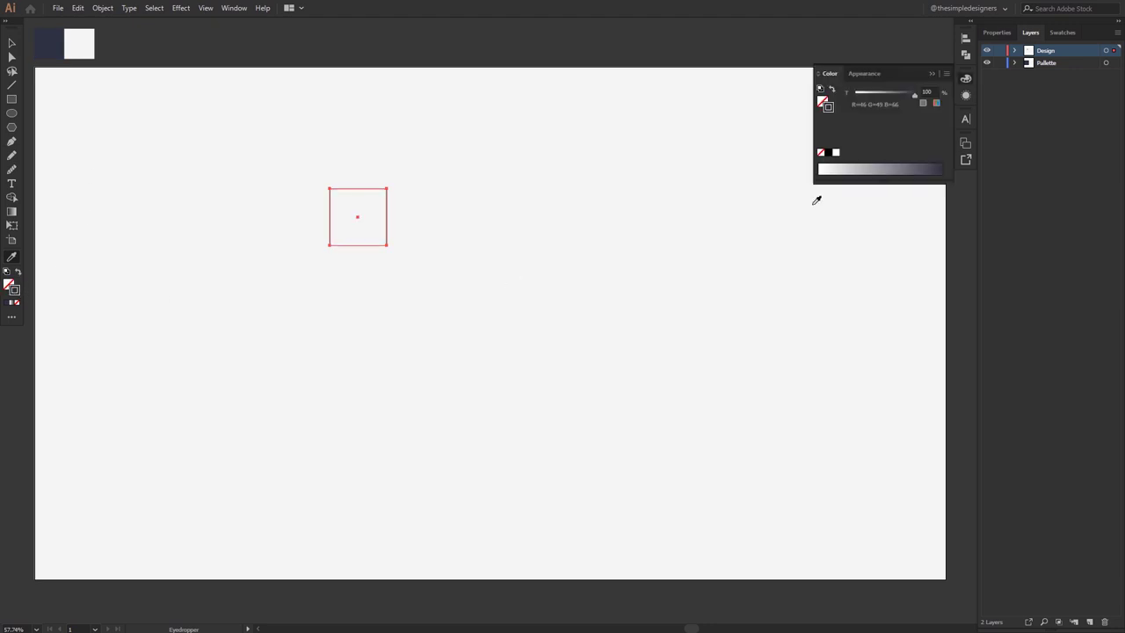
left_click(931, 74)
left_click(997, 33)
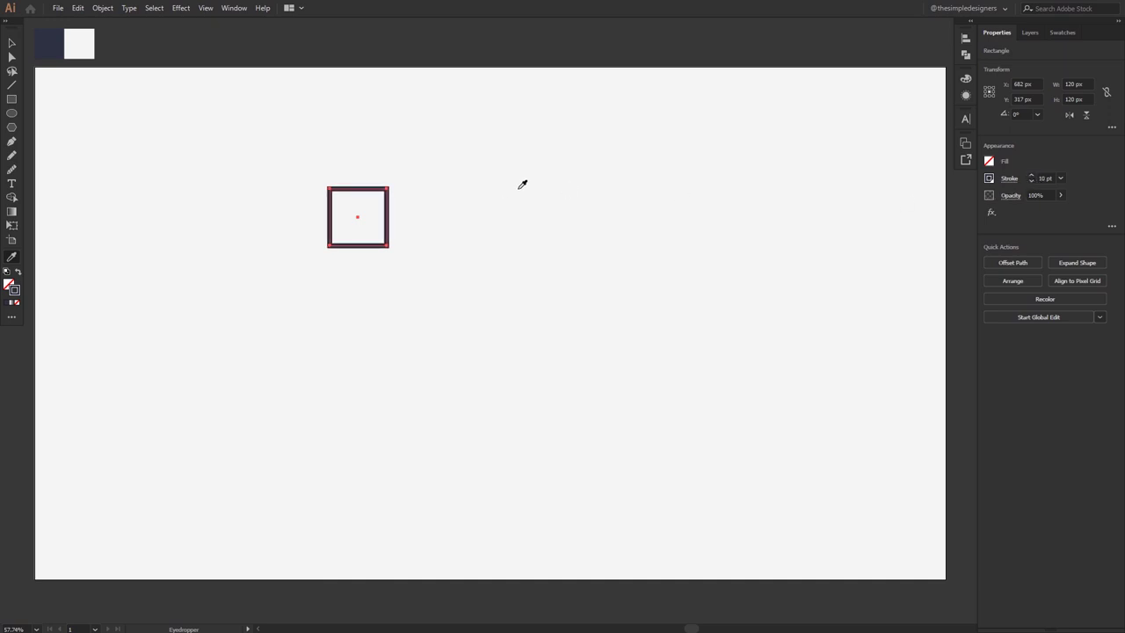
Step: Move the square top-left and add a copy rotated 45° into a diamond
left_click(488, 198)
mouse_move(373, 249)
left_mouse_down()
mouse_move(161, 186)
mouse_move(275, 158)
left_mouse_up()
left_click(149, 156)
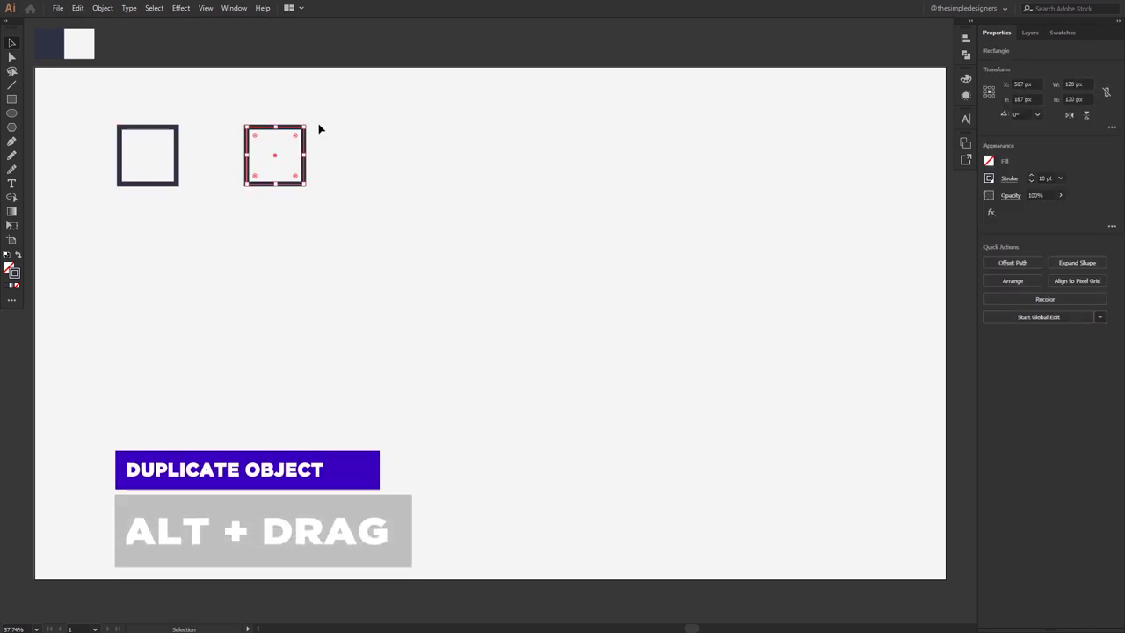
left_click_drag(305, 121, 329, 186)
left_click(79, 147)
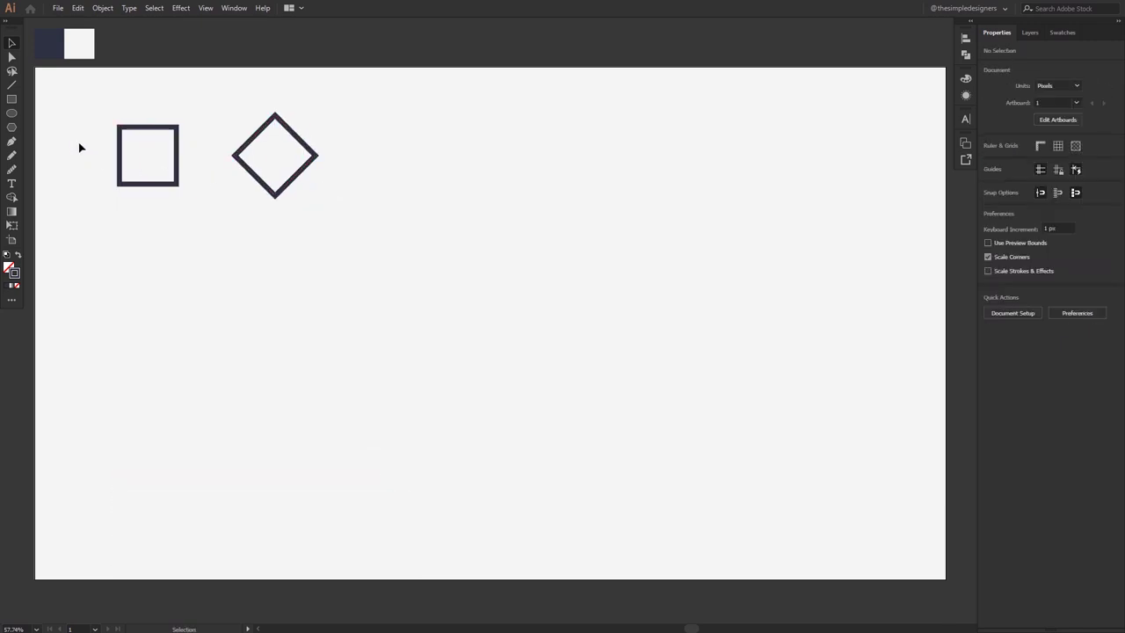
Step: Draw a navy vertical bar at the diamond's left corner, spanning its full height
left_click(17, 87)
left_click_drag(235, 156, 235, 121)
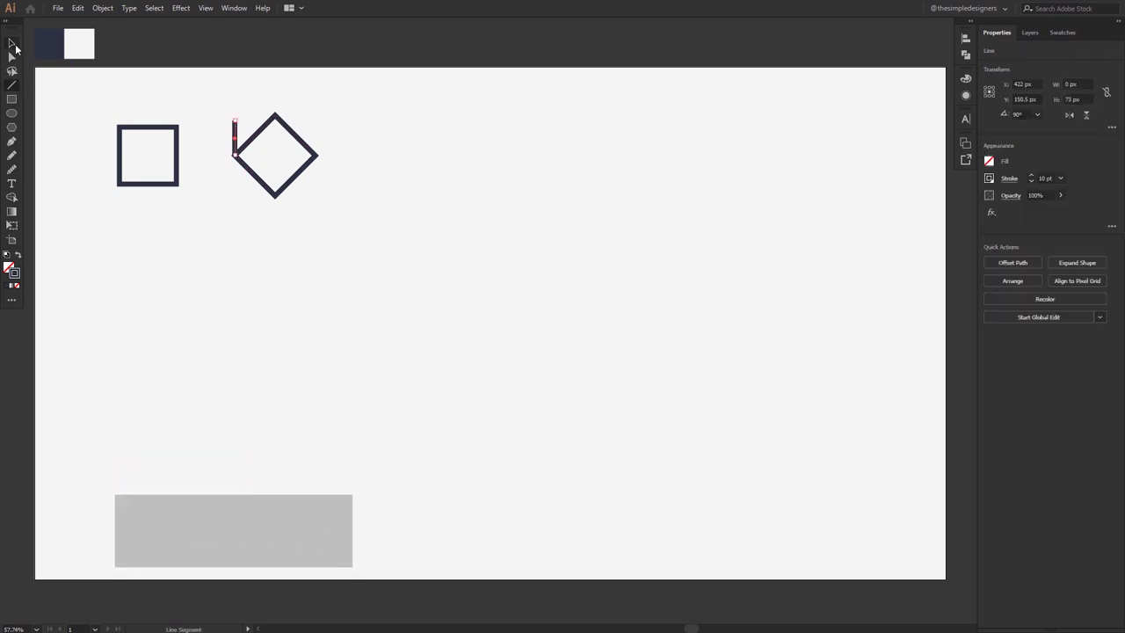
key("v")
left_click_drag(235, 143, 238, 120)
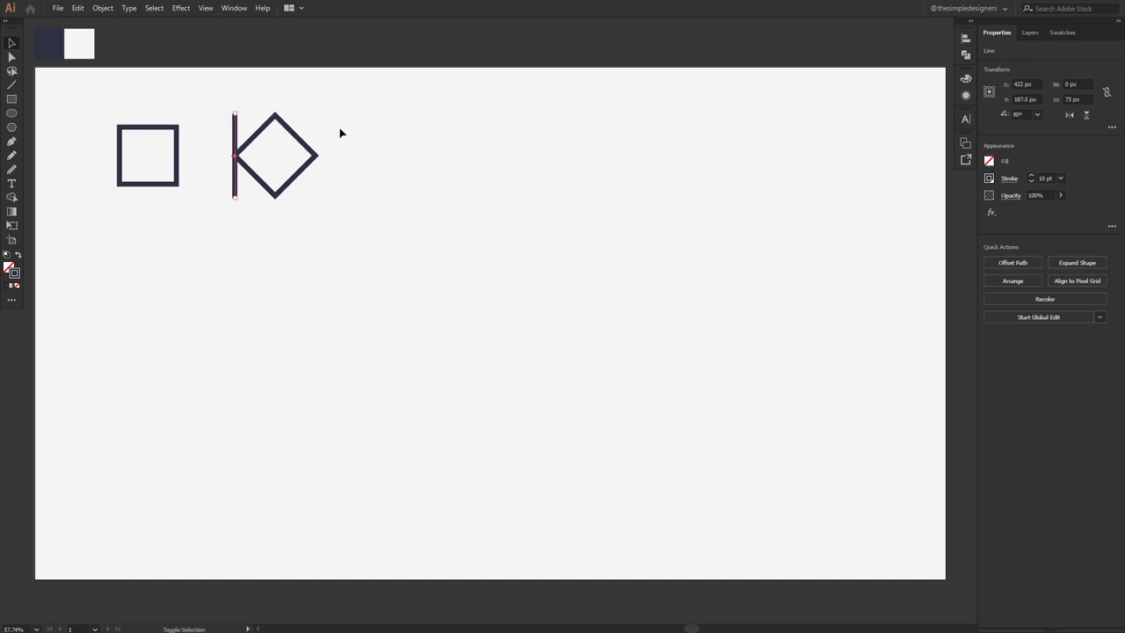
left_click(381, 150)
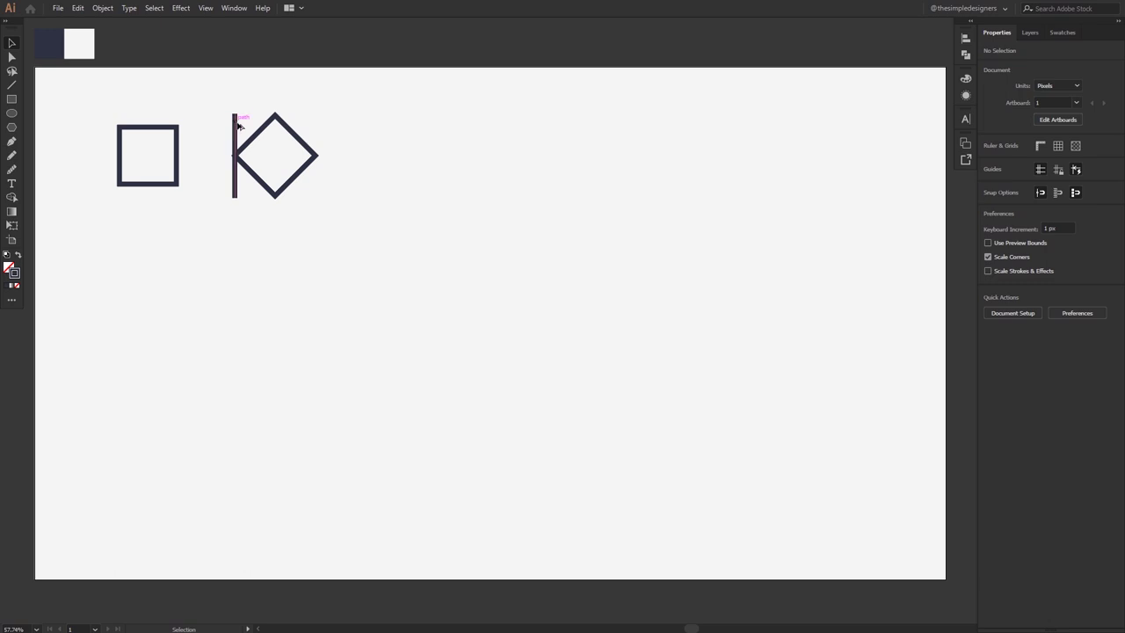
Step: Place a copy of the bar against the diamond's right corner, level with the left one
left_click_drag(317, 130, 317, 131)
key("ctrl+y")
scroll(316, 157, "up", 4)
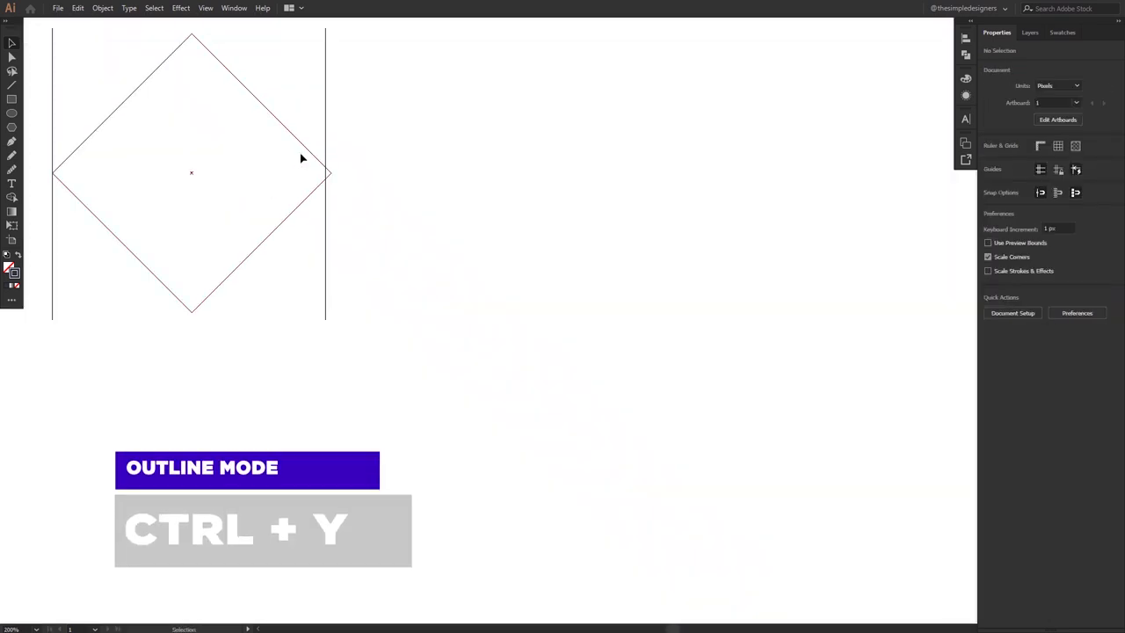
left_click_drag(326, 155, 330, 176)
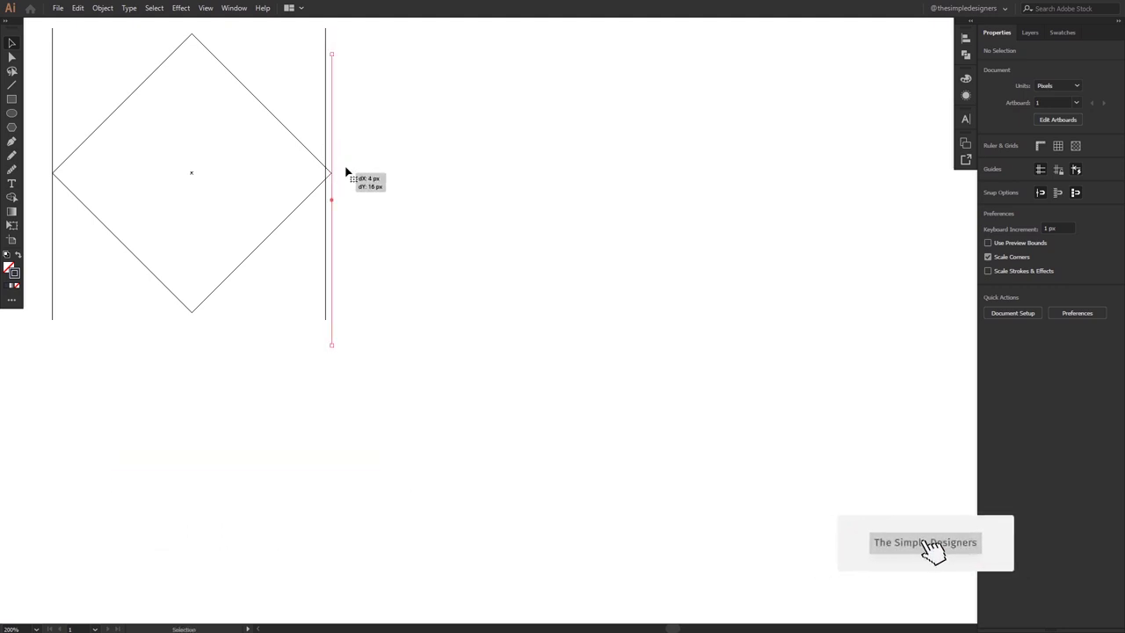
left_click_drag(330, 176, 347, 173)
left_click_drag(280, 183, 395, 219)
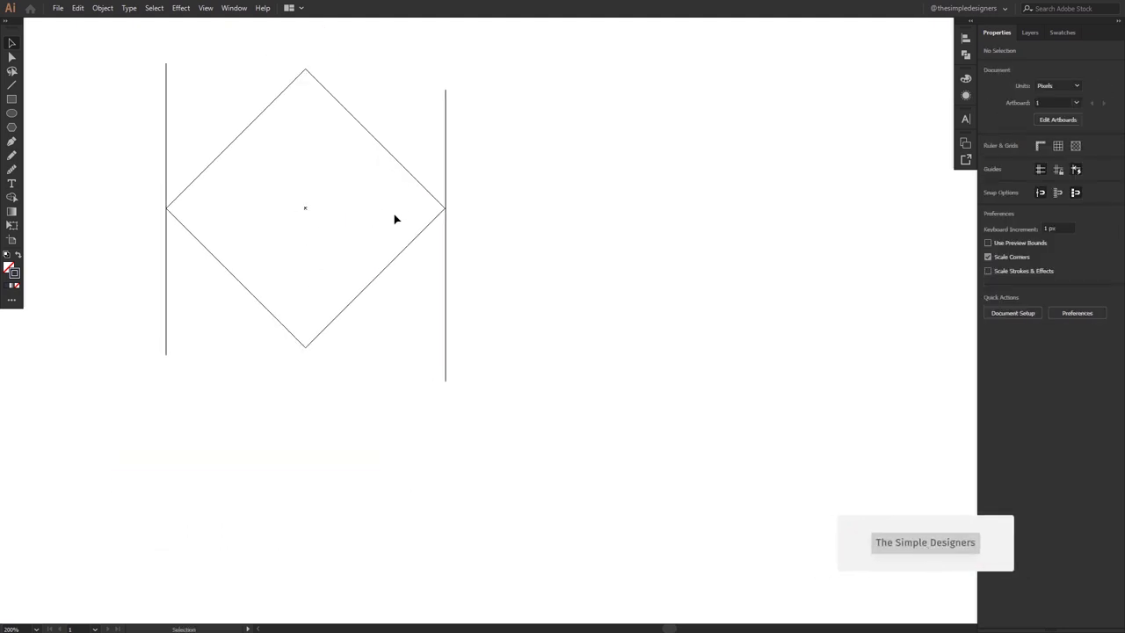
left_click(446, 177)
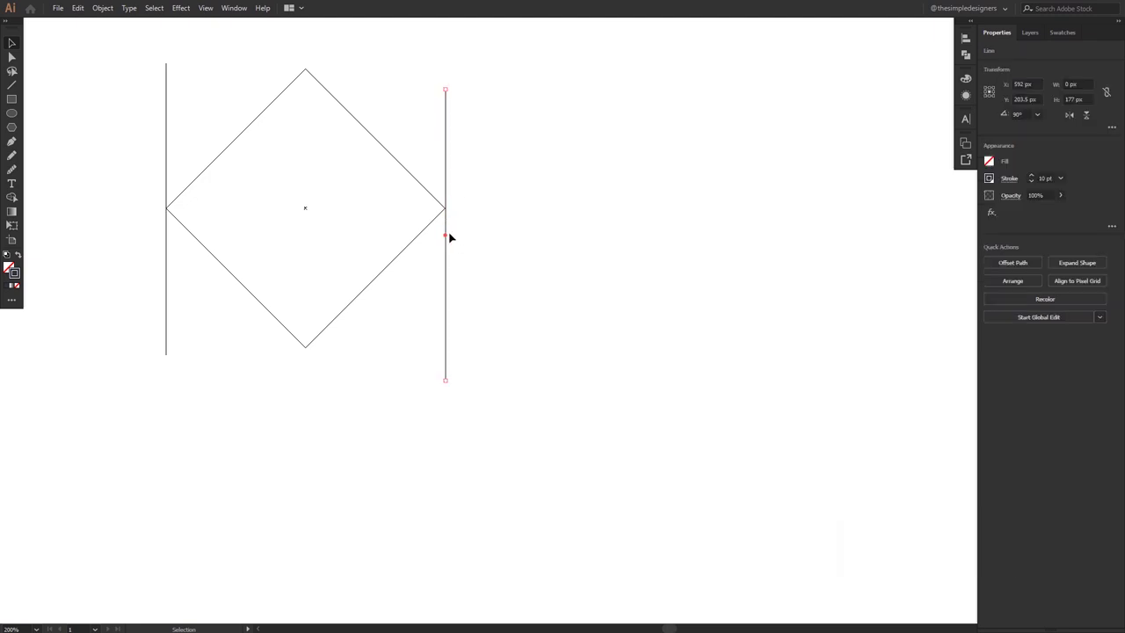
left_click_drag(447, 234, 444, 207)
left_click(484, 201)
scroll(501, 226, "down", 2)
key("ctrl+y")
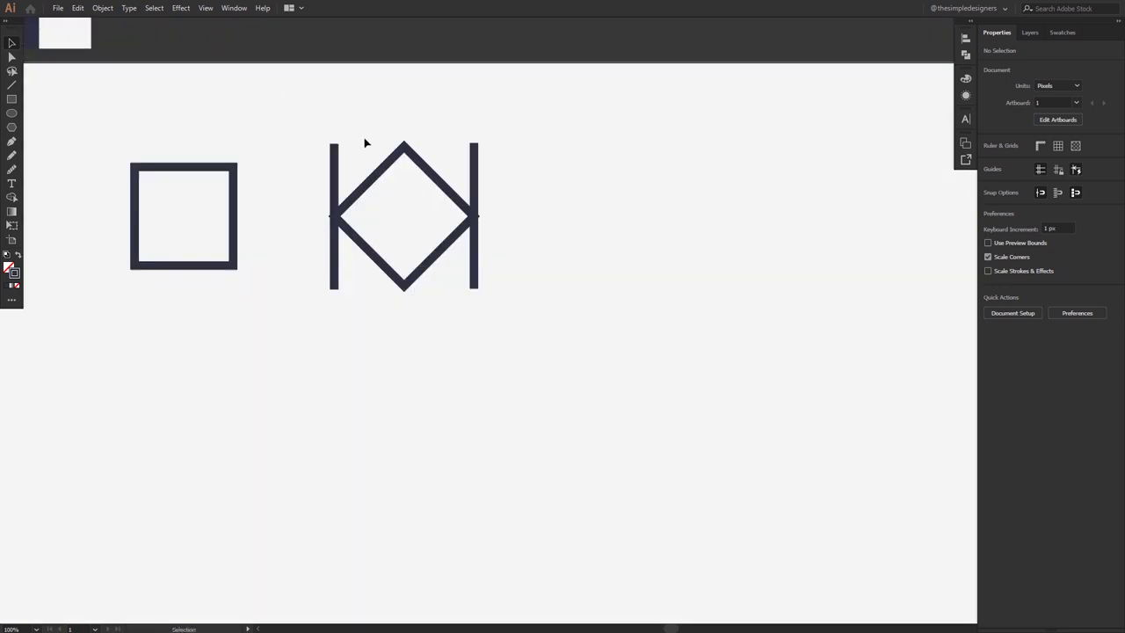
Step: Select both vertical bars
left_click(334, 156)
left_click(476, 166, "shift")
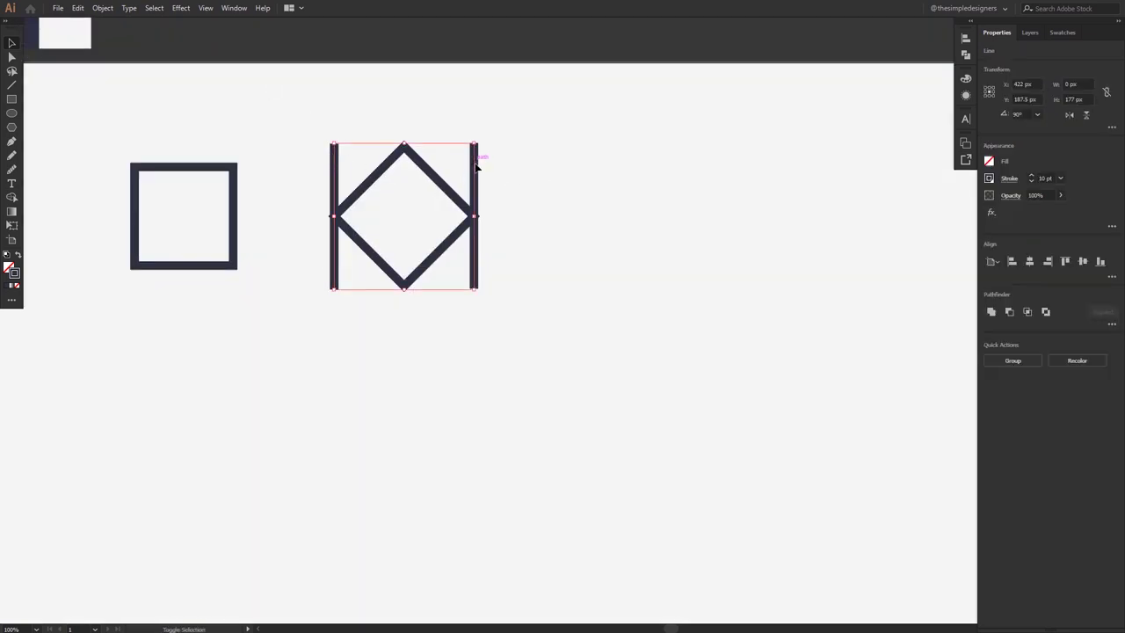
left_click(103, 9)
mouse_move(118, 313)
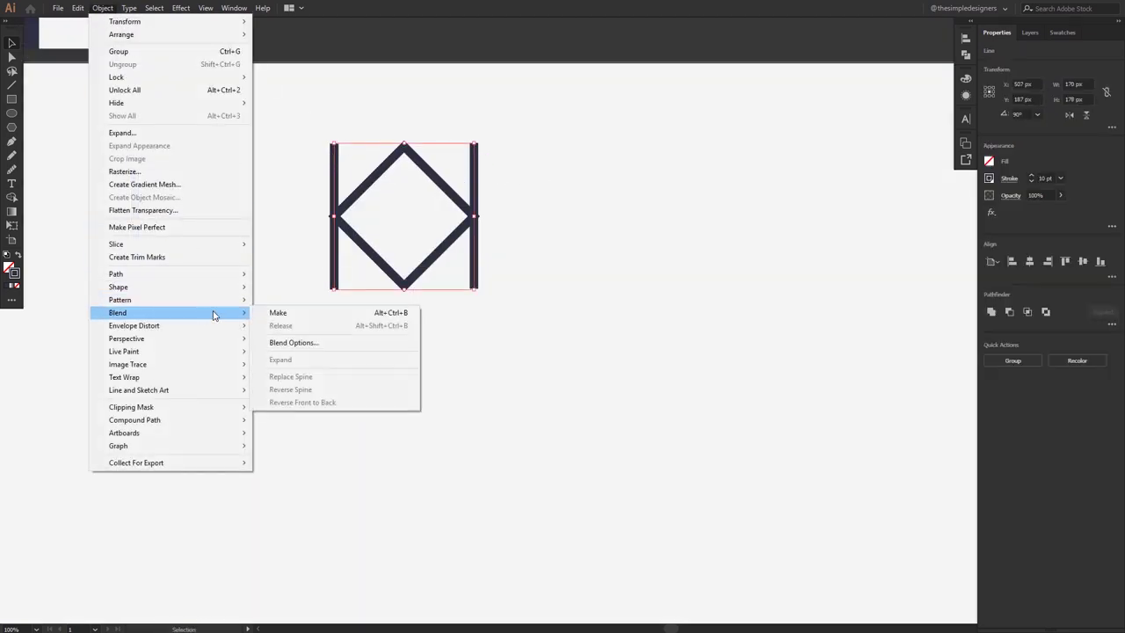
Step: Set blending to Specified Steps and blend the two bars into stripes
left_click(290, 342)
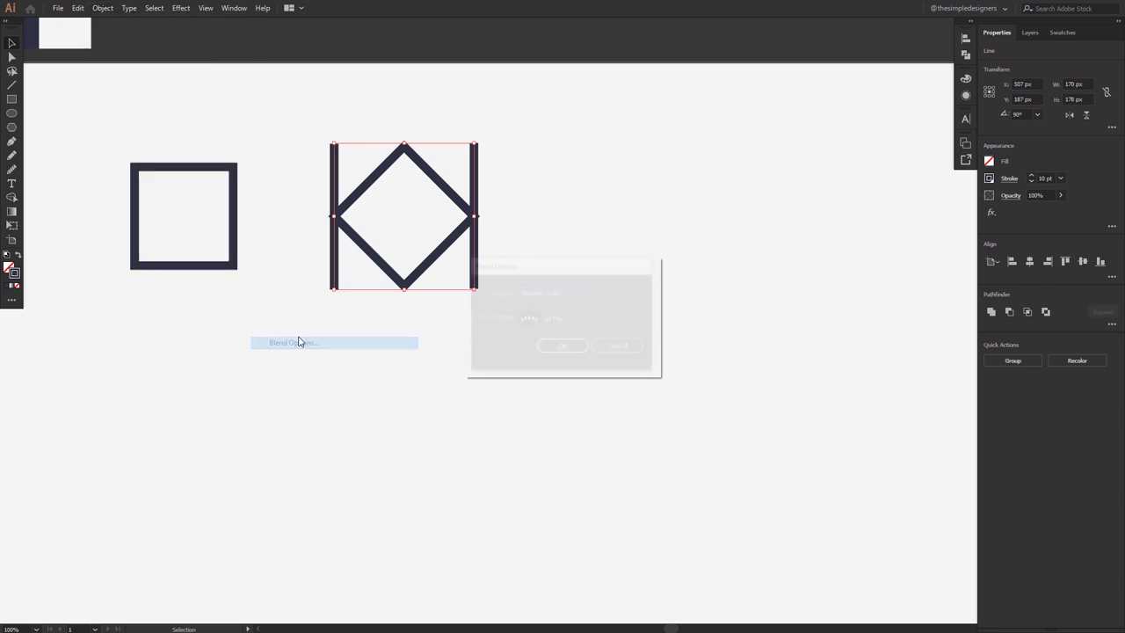
left_click(553, 294)
left_click(548, 316)
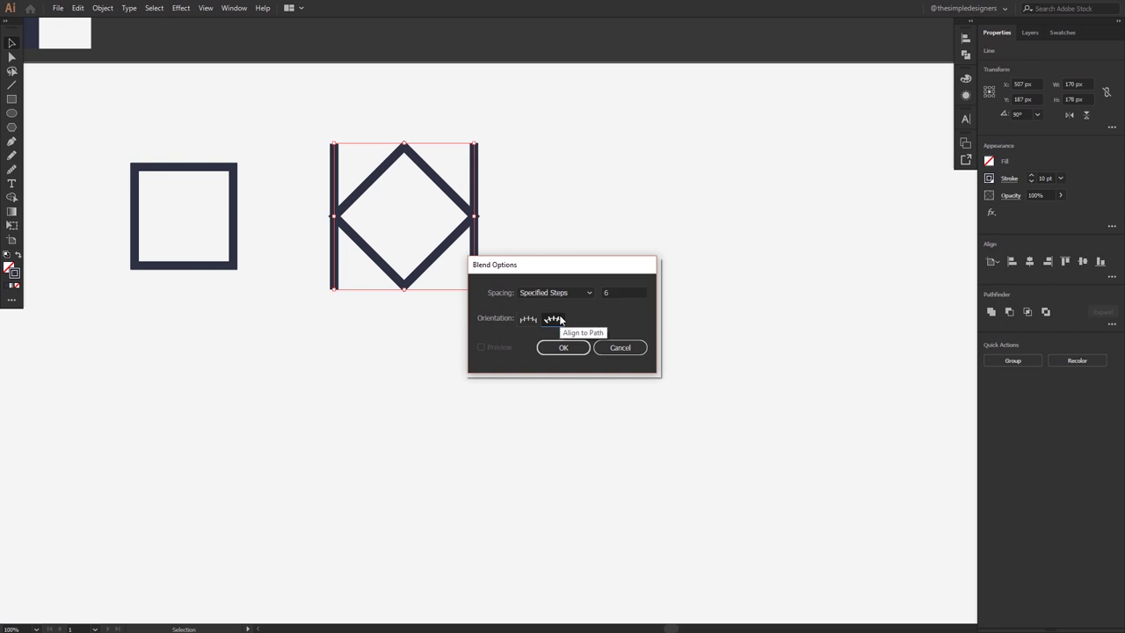
left_click(587, 348)
left_click(102, 8)
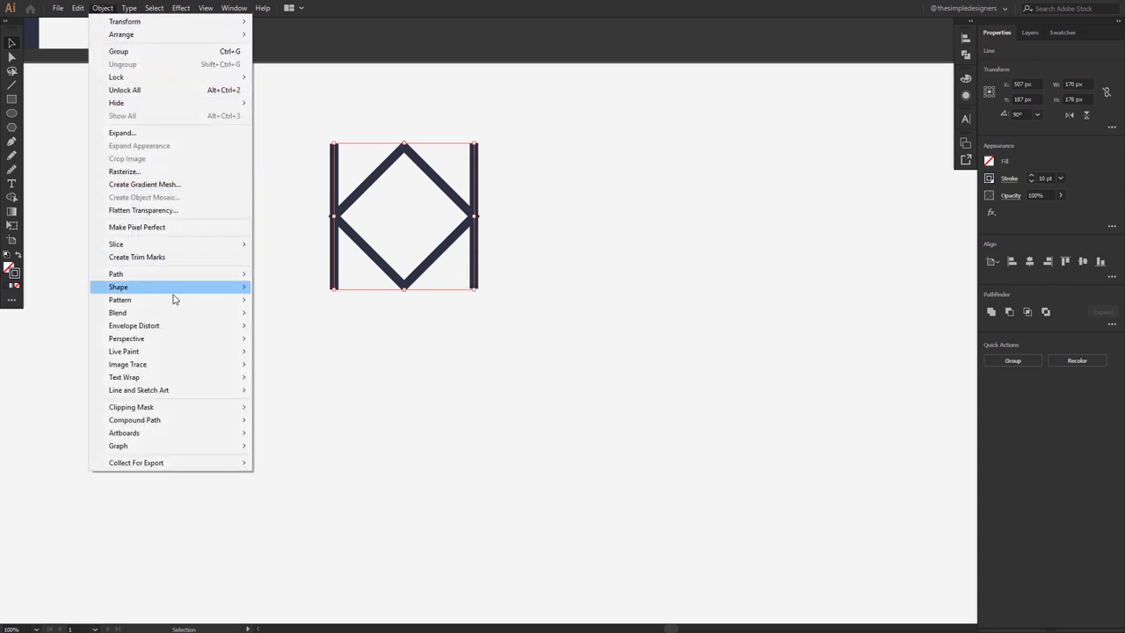
mouse_move(117, 312)
left_click(278, 317)
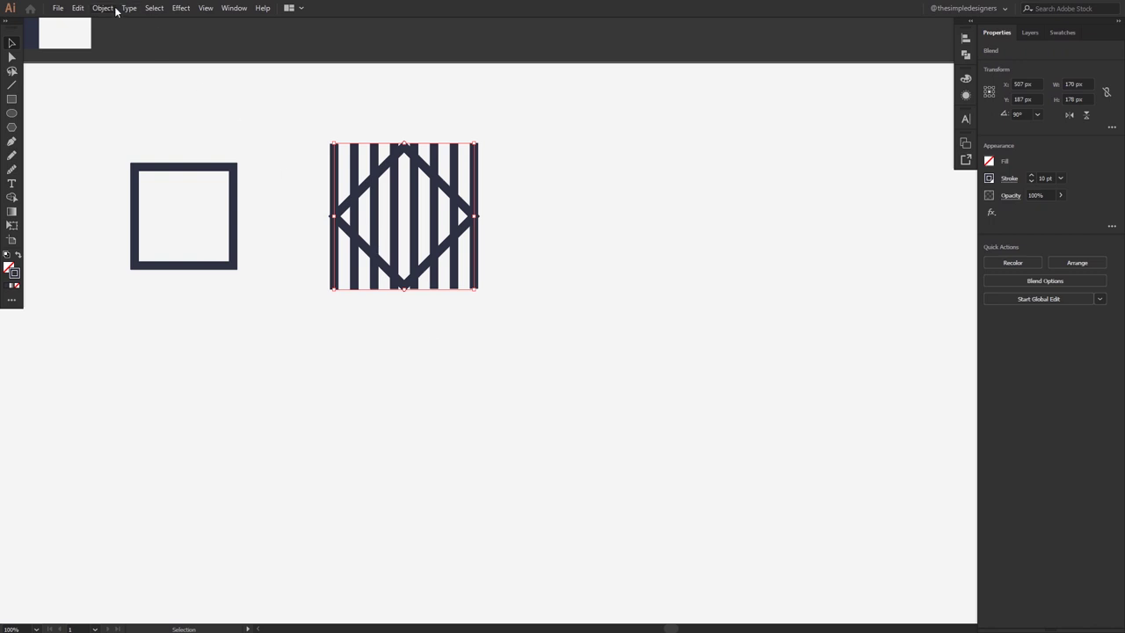
Step: Change the stripe blend to 5 steps, giving seven evenly spaced bars
left_click(103, 9)
left_click(303, 344)
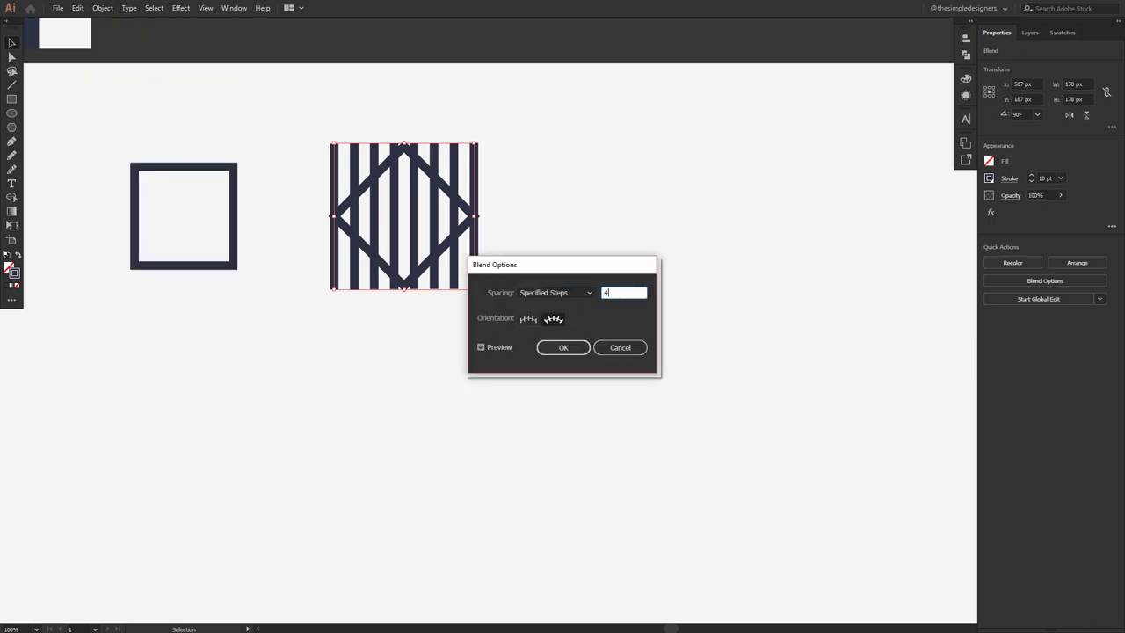
left_click(483, 346)
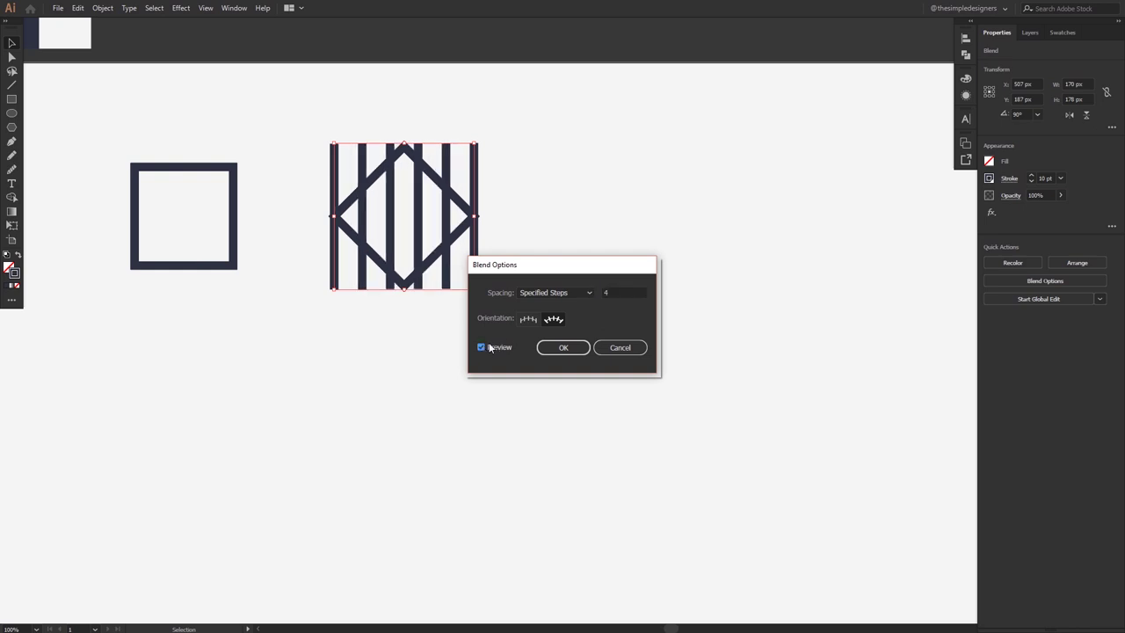
left_click_drag(619, 292, 593, 289)
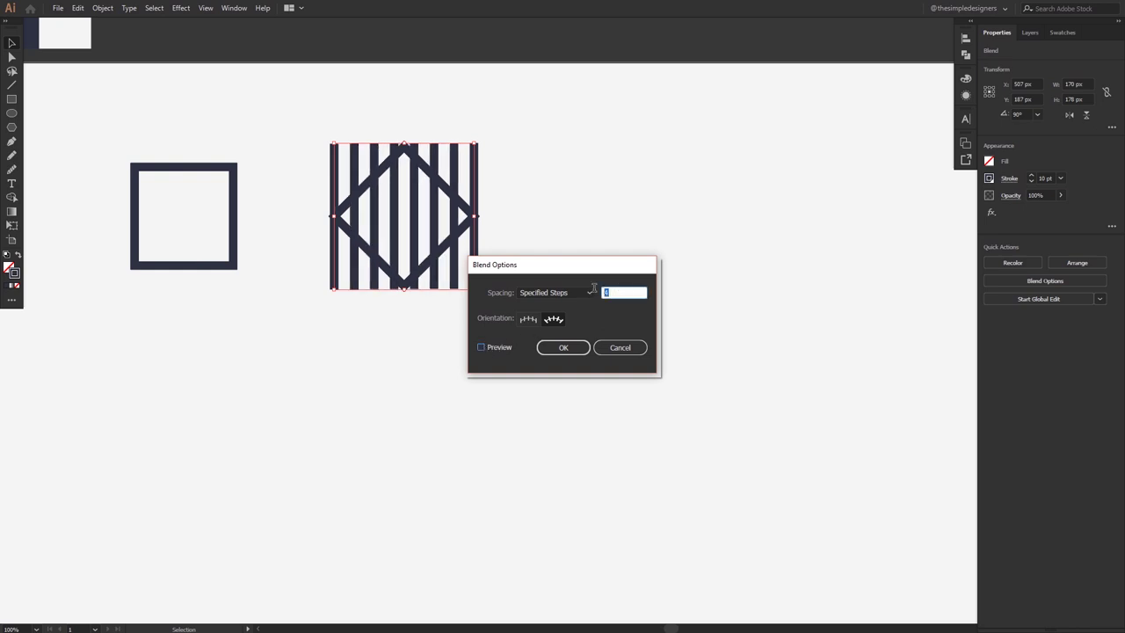
left_click(482, 347)
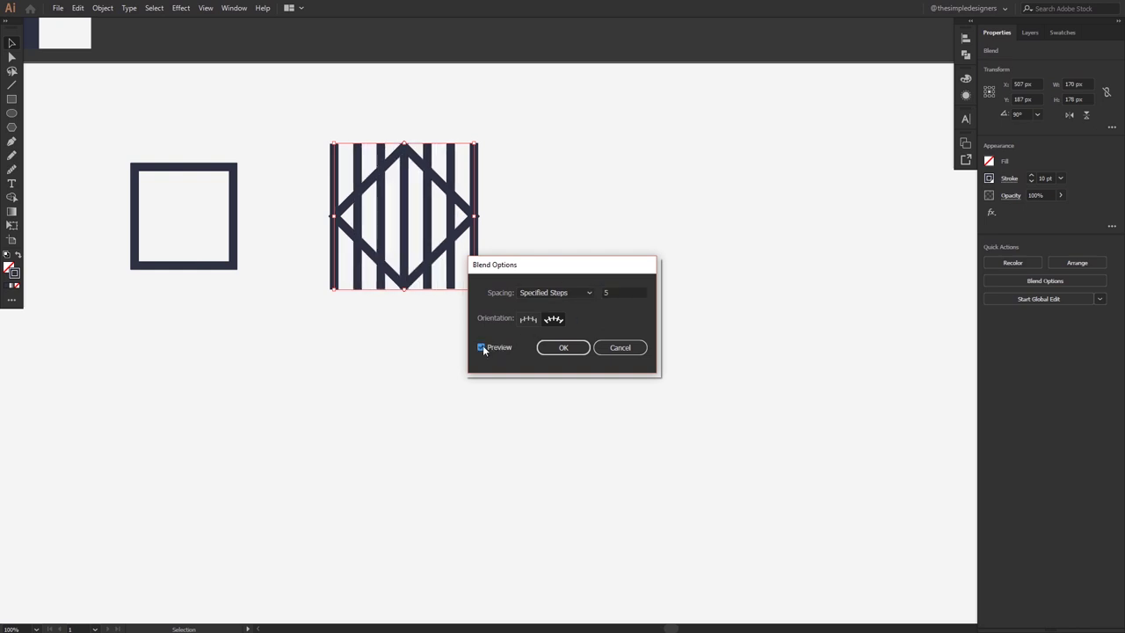
left_click(554, 351)
left_click(532, 193)
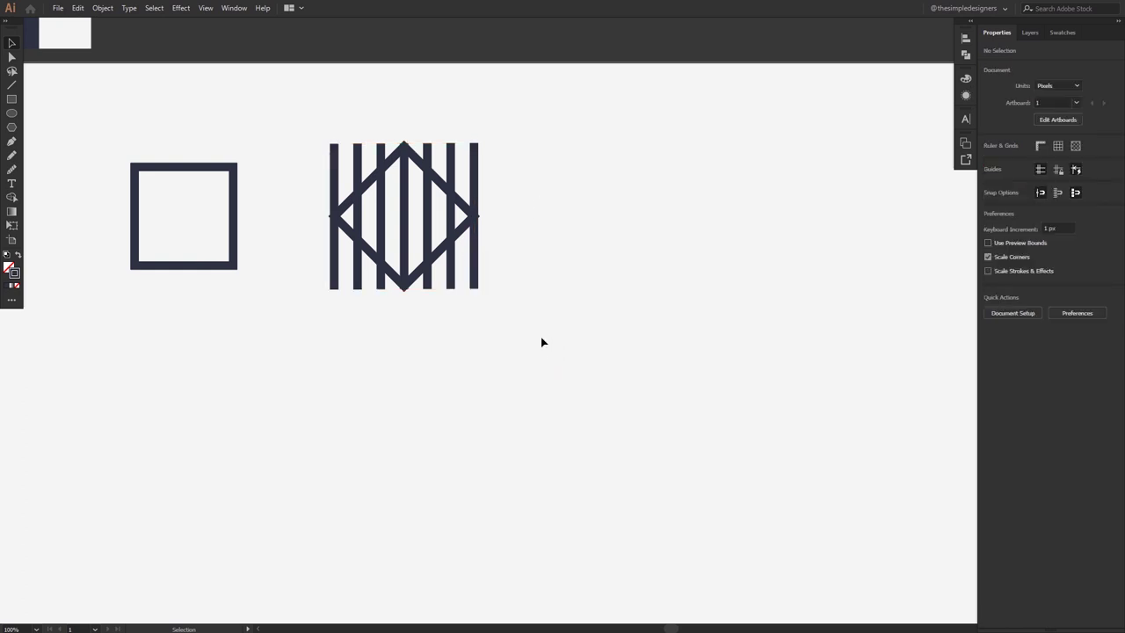
left_click(477, 279)
left_click(102, 8)
Step: Expand the striped blend into separate paths
left_click(134, 129)
left_click(532, 381)
left_click(565, 255)
left_click(408, 176)
left_click(523, 244)
Step: Place a spare copy of the striped group above the artboard
scroll(523, 243, "down", 1)
left_click_drag(542, 329, 377, 209)
left_click_drag(433, 242, 457, 84)
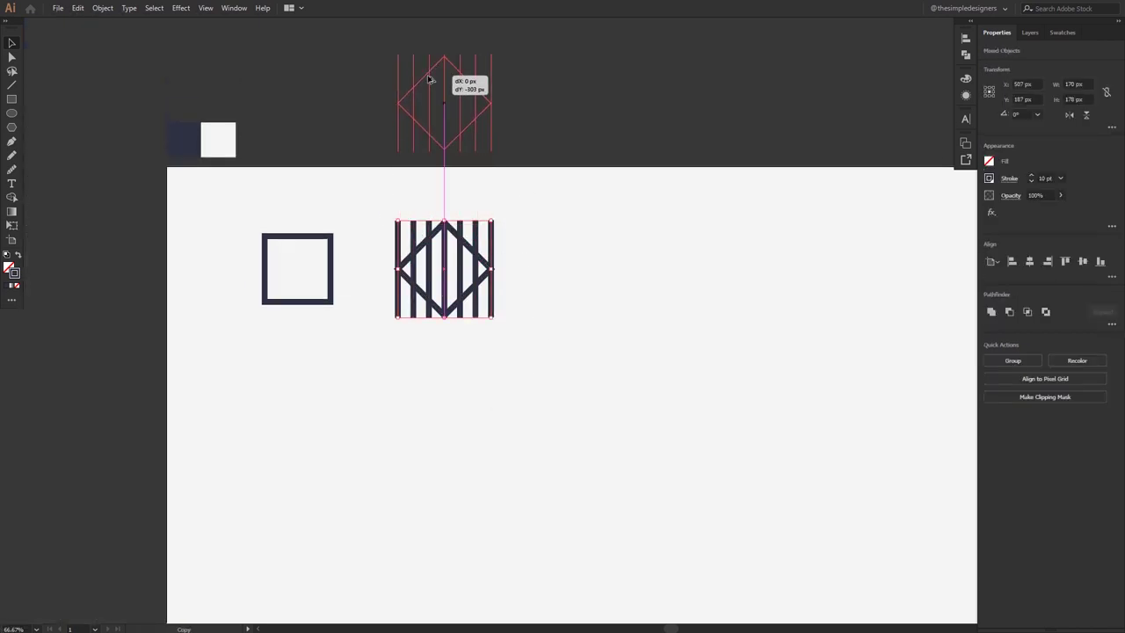
key("ctrl+1")
scroll(469, 346, "up", 1)
left_click_drag(474, 339, 482, 351)
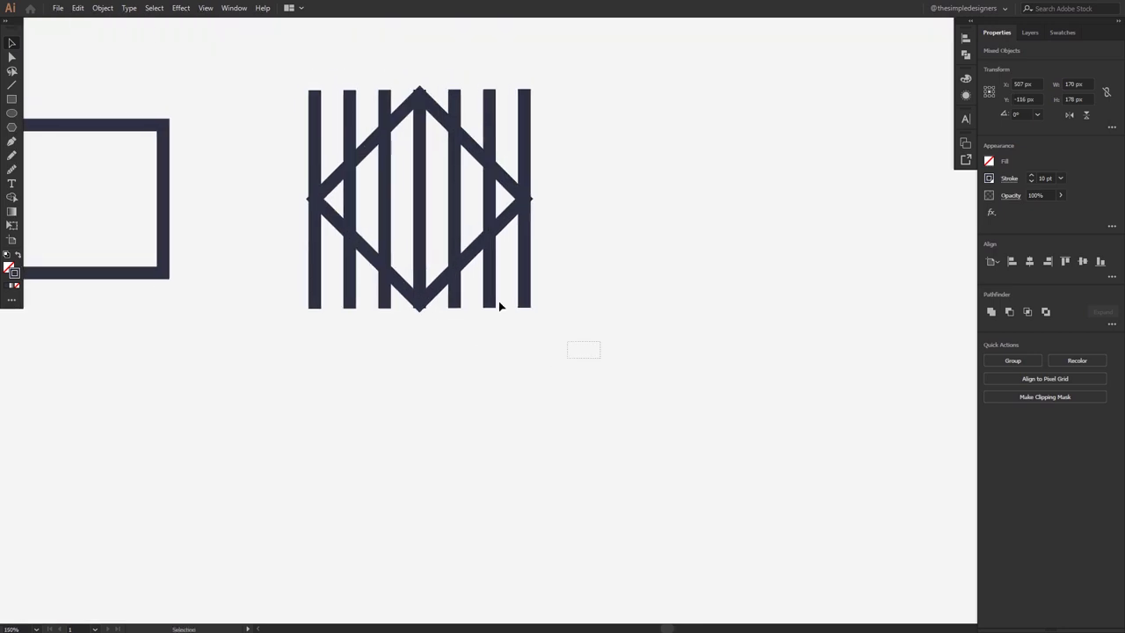
Step: Move the centre bar's end anchors onto the diamond's top and bottom tips
left_click_drag(268, 109, 280, 124)
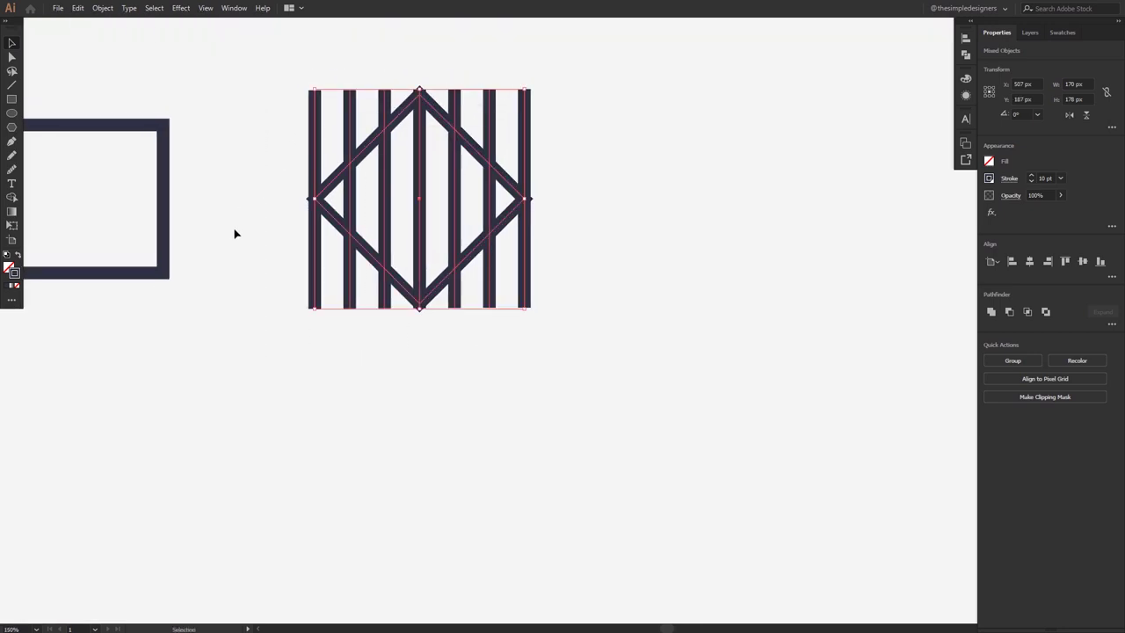
left_click(575, 146)
key("a")
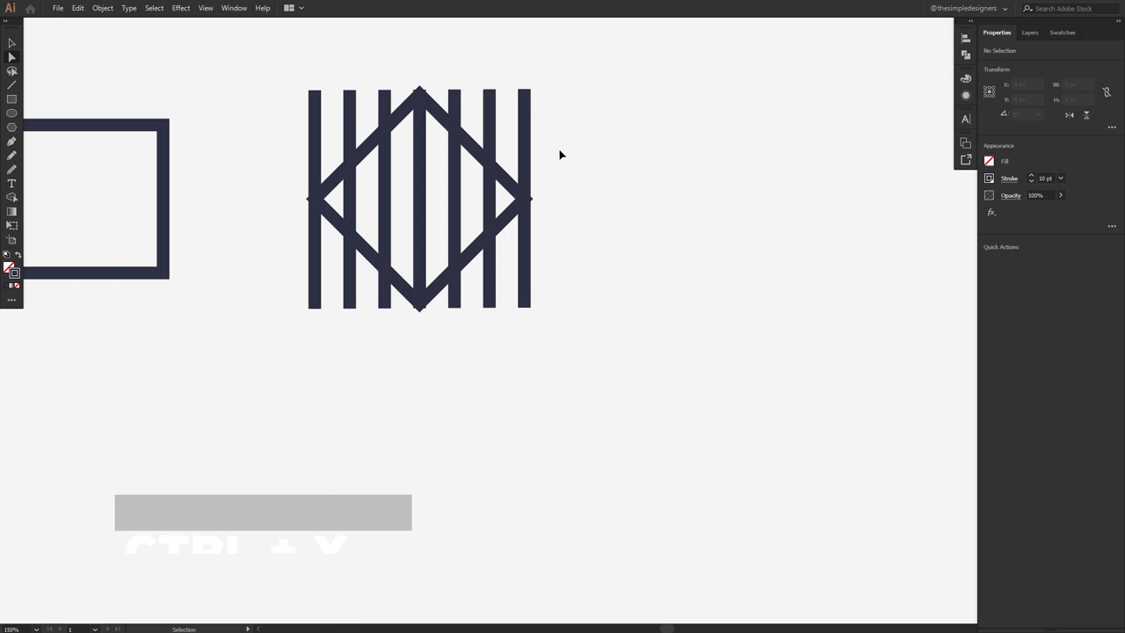
key("ctrl+y")
scroll(418, 99, "up", 3)
left_click_drag(431, 88, 429, 100)
left_click_drag(436, 299, 439, 180)
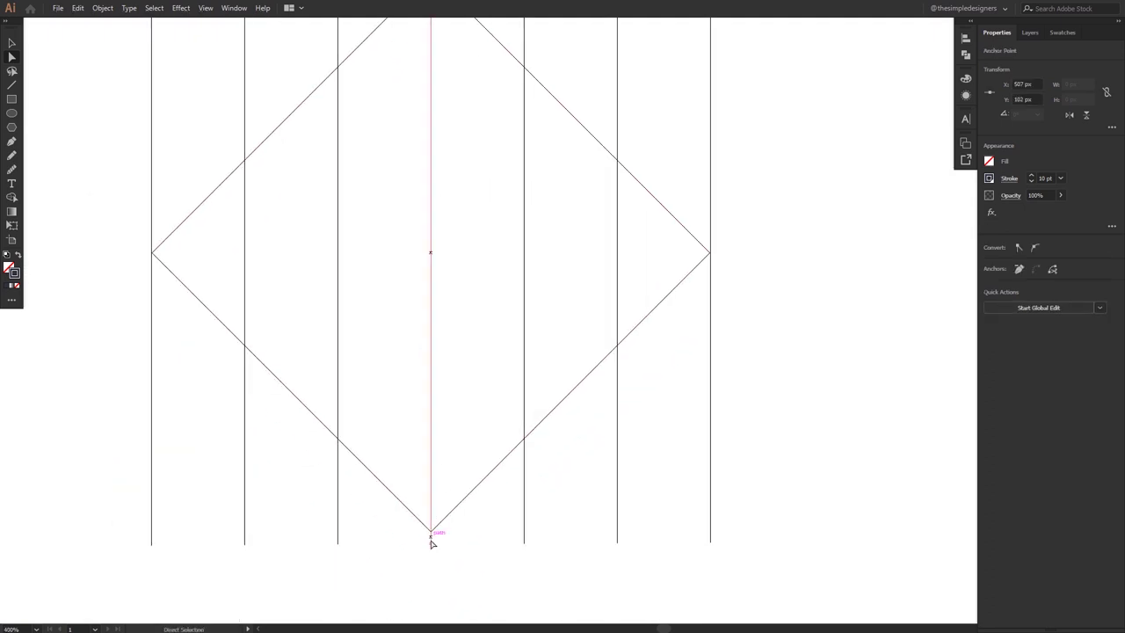
left_click_drag(430, 544, 430, 528)
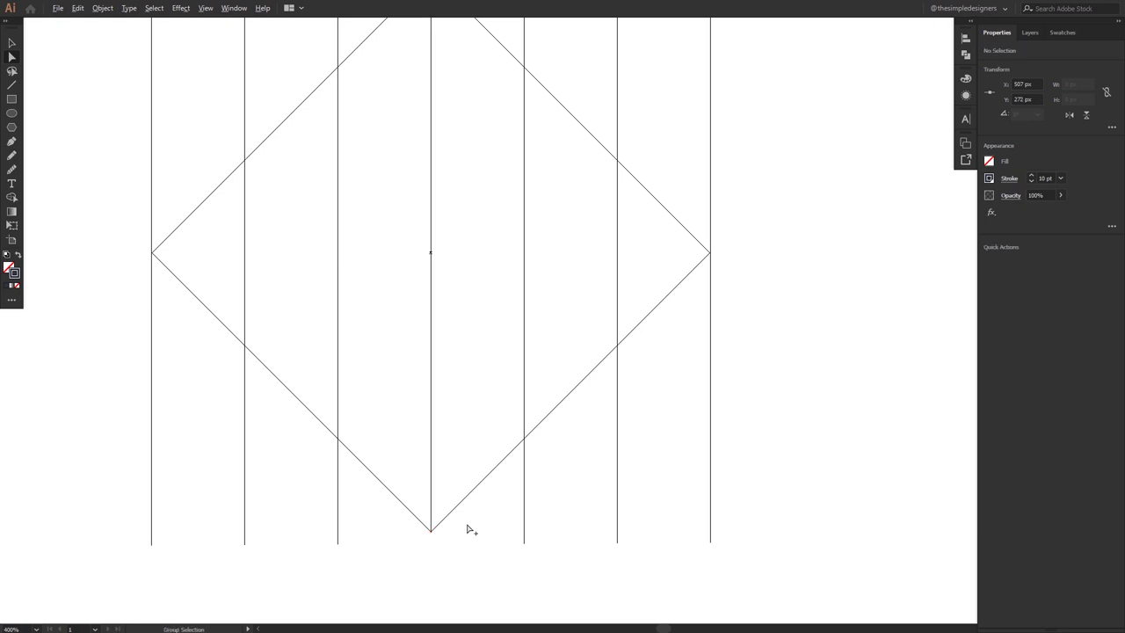
Step: Delete every bar piece outside the diamond with the Shape Builder tool
key("ctrl+y")
key("ctrl+minus")
left_click_drag(389, 242, 360, 453)
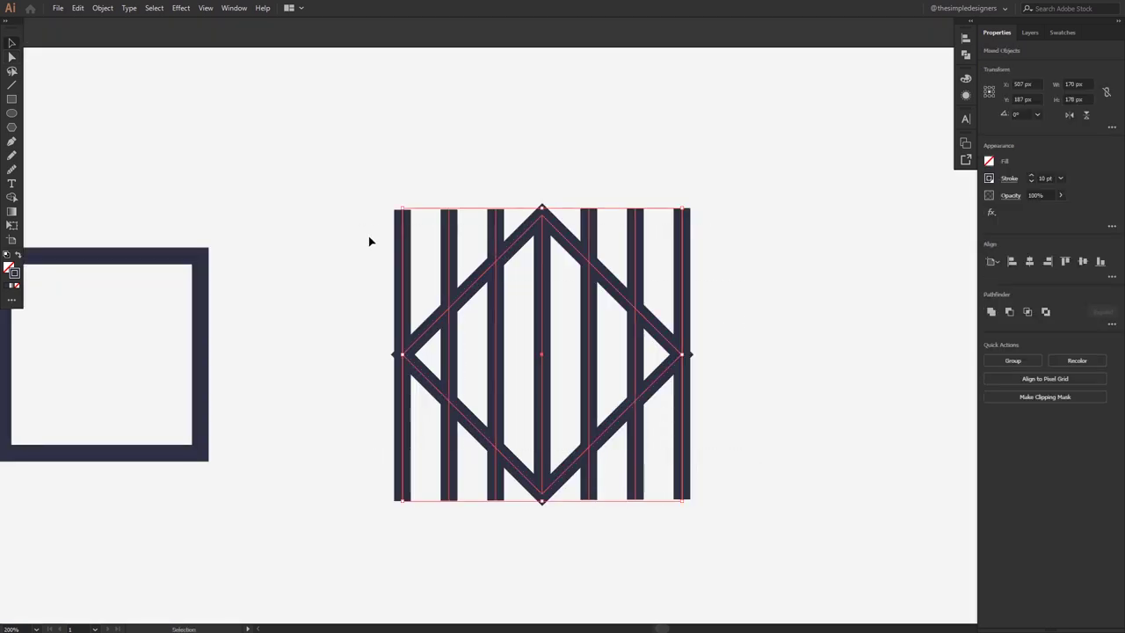
key("shift+m")
left_click_drag(376, 274, 464, 244)
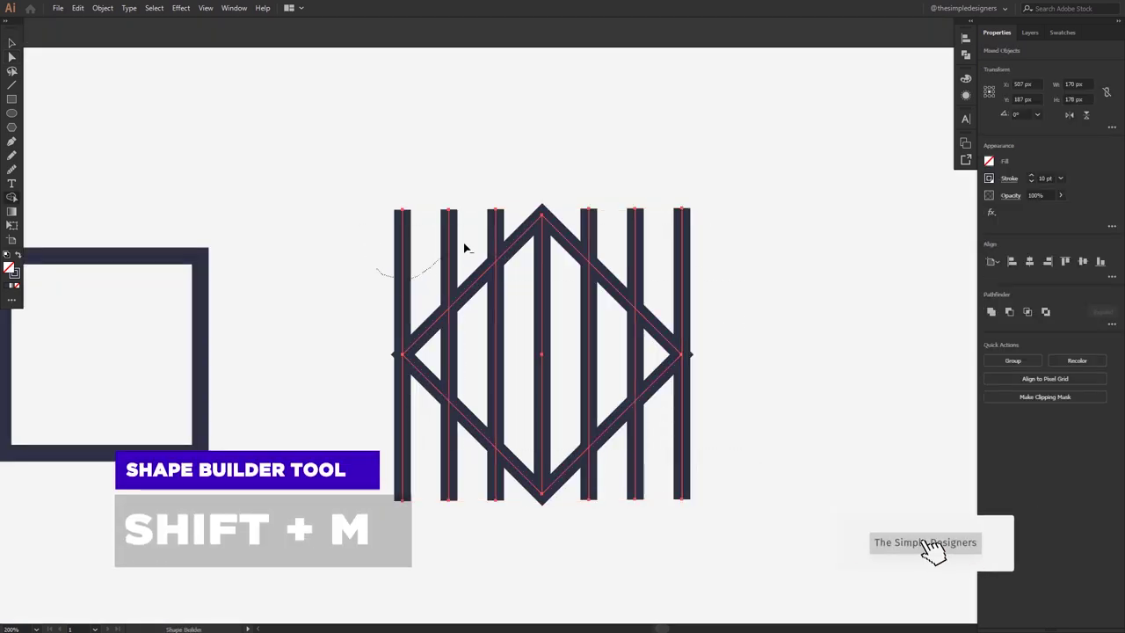
mouse_move(582, 211)
left_mouse_down()
mouse_move(742, 304)
mouse_move(515, 212)
left_mouse_up()
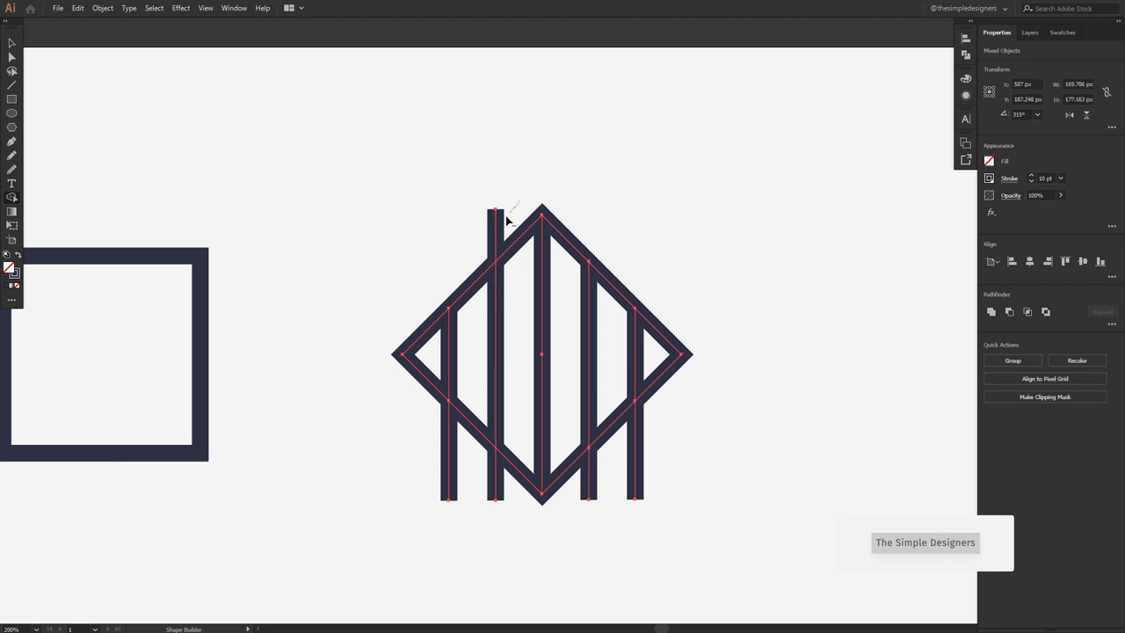
left_click_drag(647, 419, 556, 522)
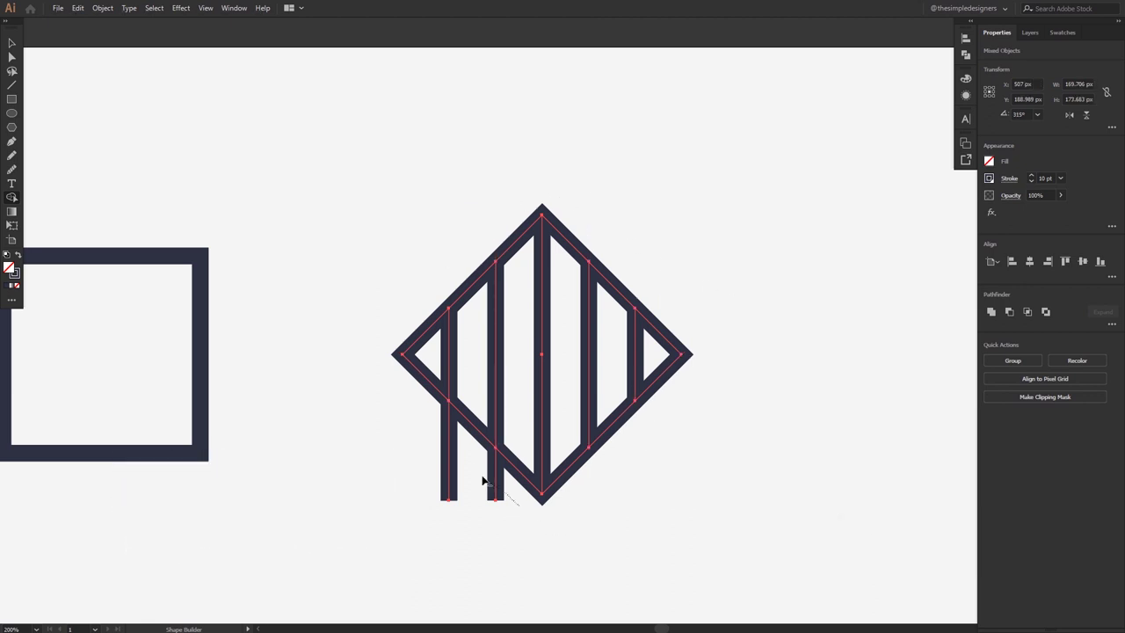
left_click_drag(483, 480, 437, 410)
key("v")
left_click(755, 414)
left_click_drag(735, 516, 389, 252)
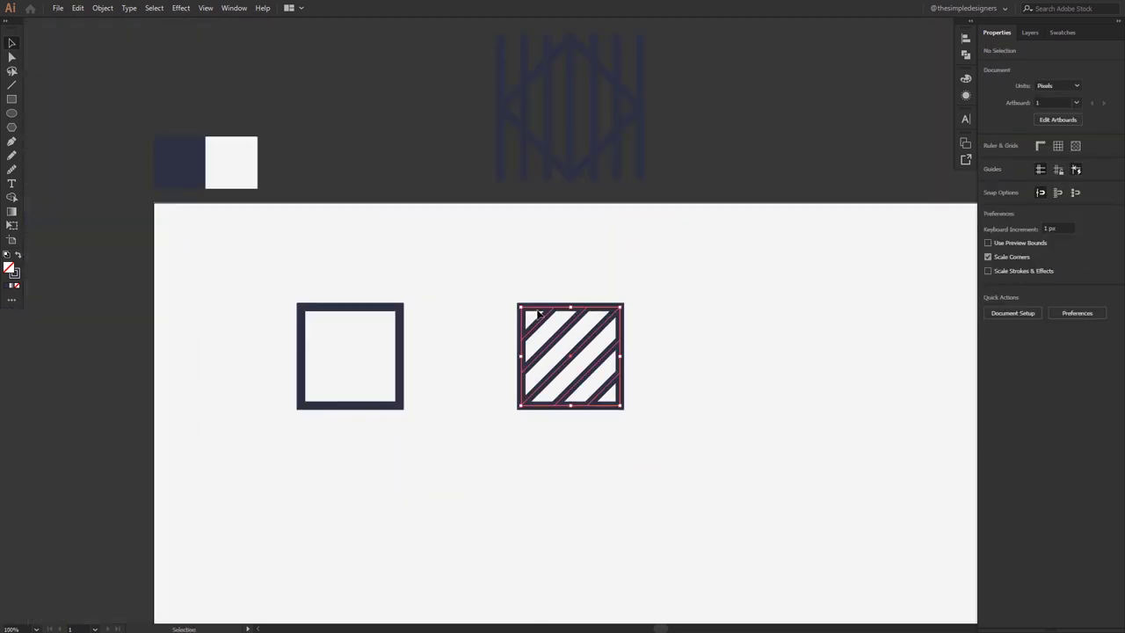
Step: Move the striped square next to the plain square
left_click_drag(490, 285, 490, 285)
left_click_drag(565, 326, 500, 332)
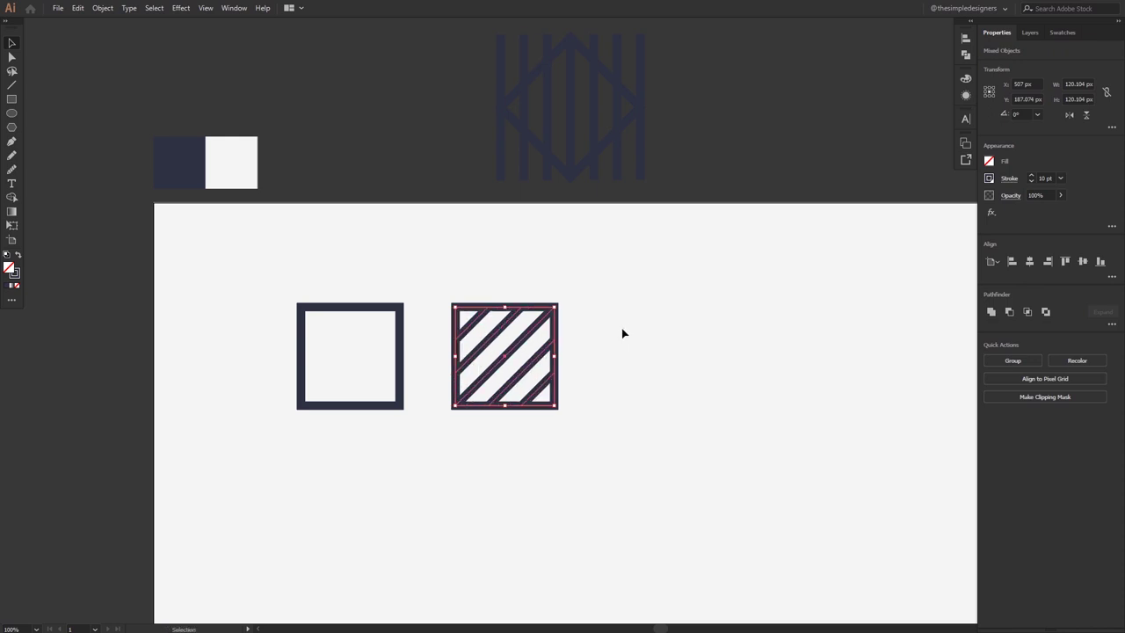
left_click_drag(577, 452, 446, 293)
left_click(536, 345)
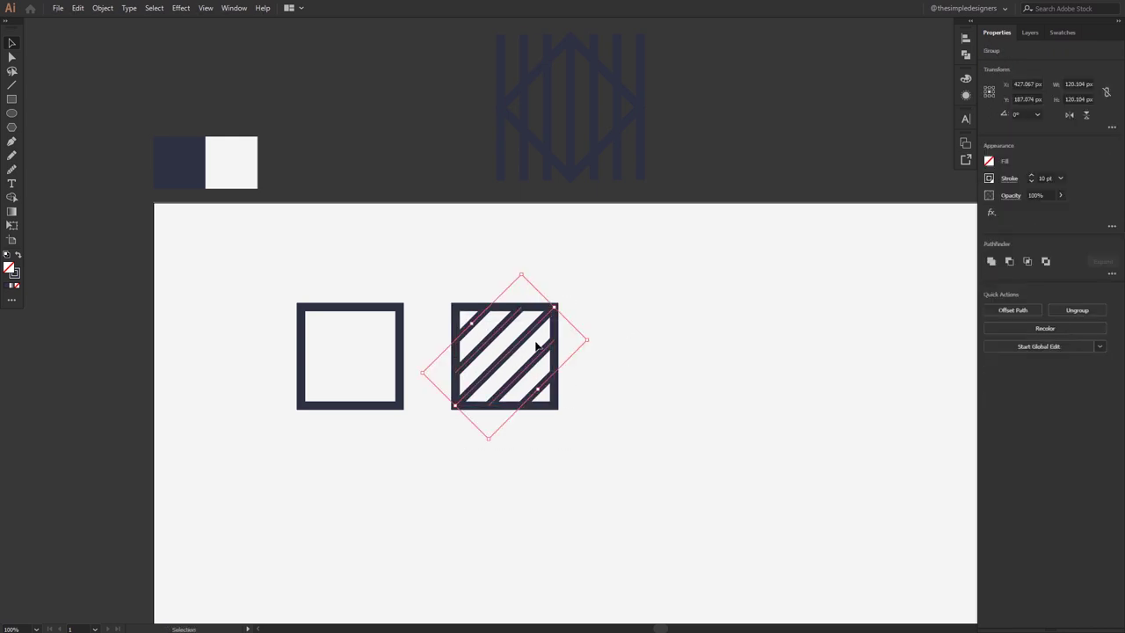
left_click(583, 430)
Step: Add a copy to the right rotated 90° so its stripes run the other way
mouse_move(583, 431)
left_mouse_down()
mouse_move(494, 340)
mouse_move(645, 350)
left_mouse_up()
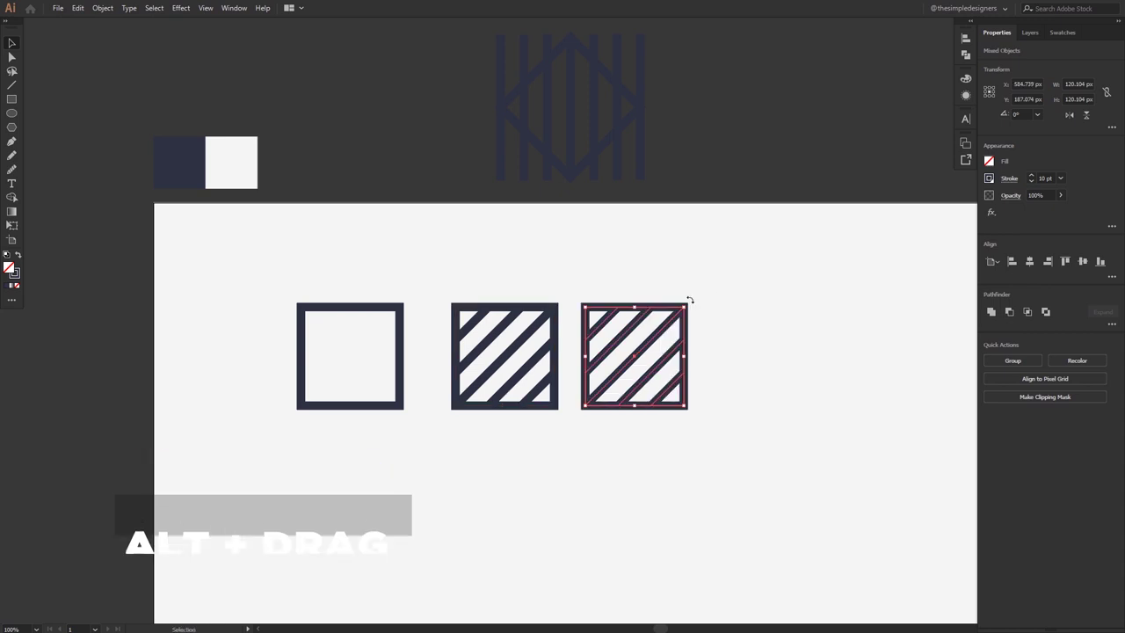
left_click_drag(690, 299, 698, 396)
left_click(758, 337)
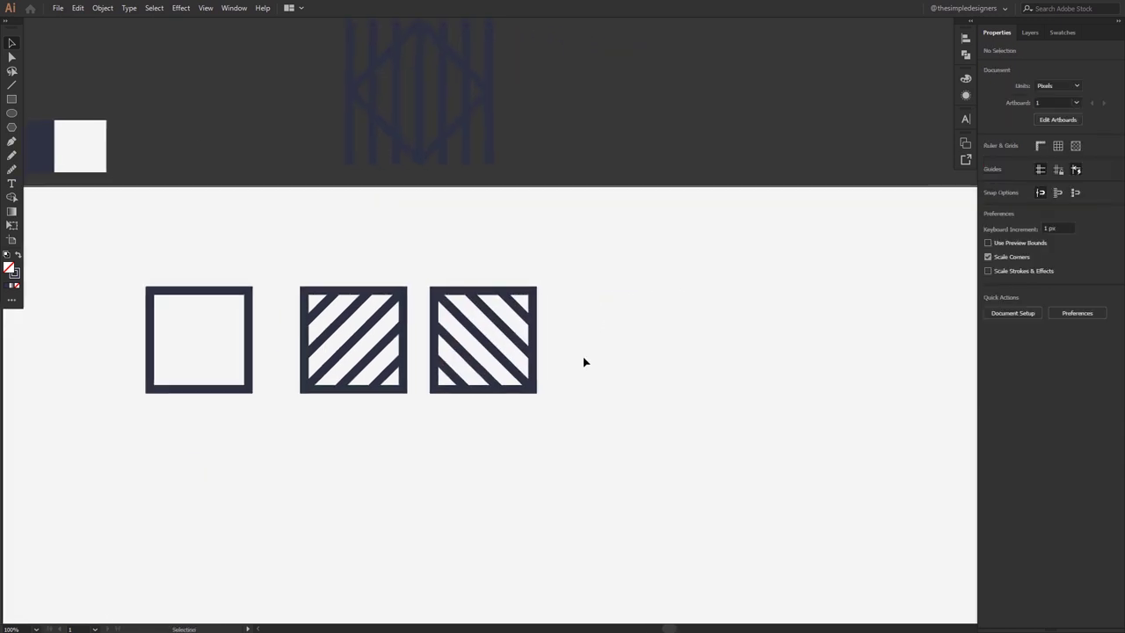
Step: Duplicate the rotated striped square further to the right
scroll(557, 342, "down", 3)
left_click(438, 349)
left_click_drag(437, 350, 512, 351)
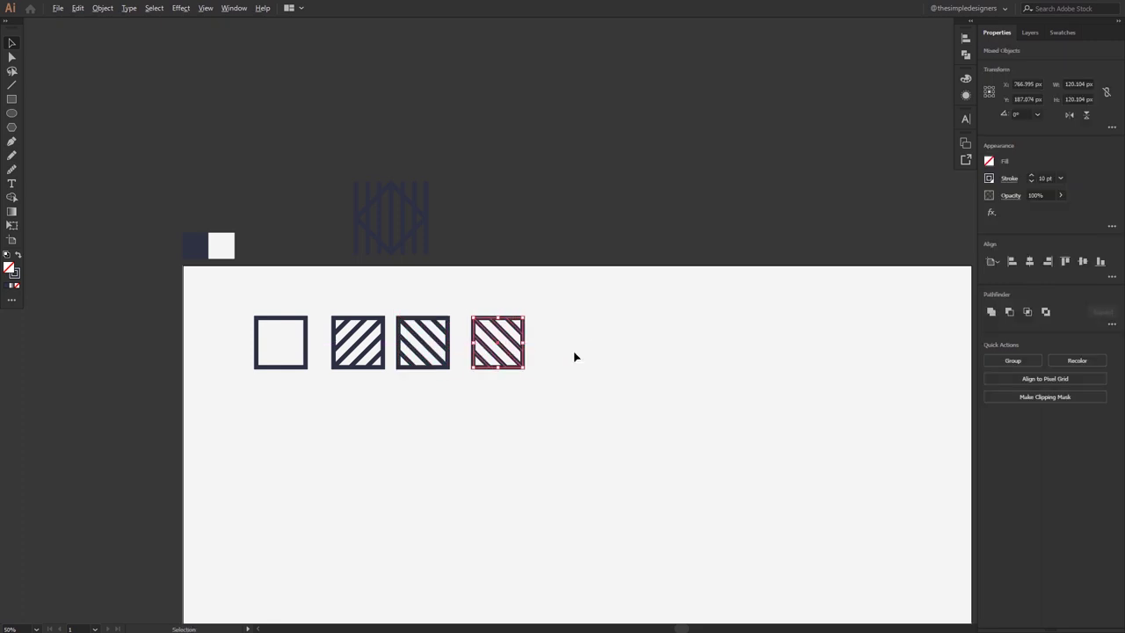
left_click(575, 355)
scroll(552, 366, "up", 3)
Step: Rotate the newest striped square back into a diamond with horizontal stripes
mouse_move(379, 251)
left_mouse_down()
mouse_move(530, 255)
mouse_move(553, 307)
left_mouse_up()
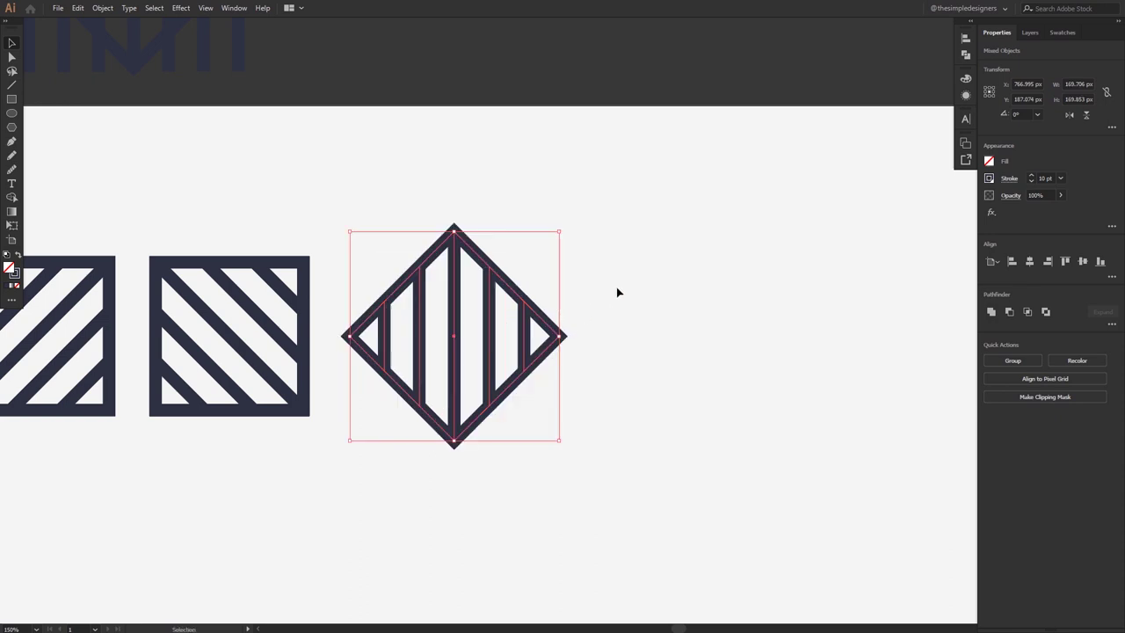
left_click_drag(563, 235, 582, 328)
left_click_drag(582, 376, 568, 410)
left_click(653, 314)
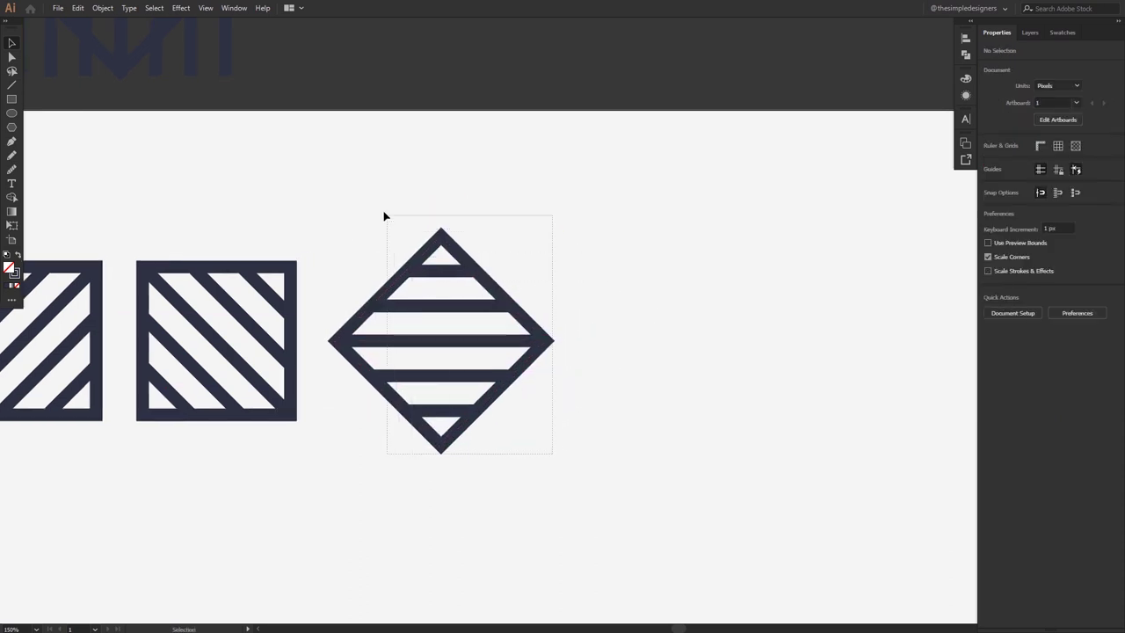
Step: Place an overlapping copy of the striped diamond to its right
left_click_drag(422, 341, 531, 345)
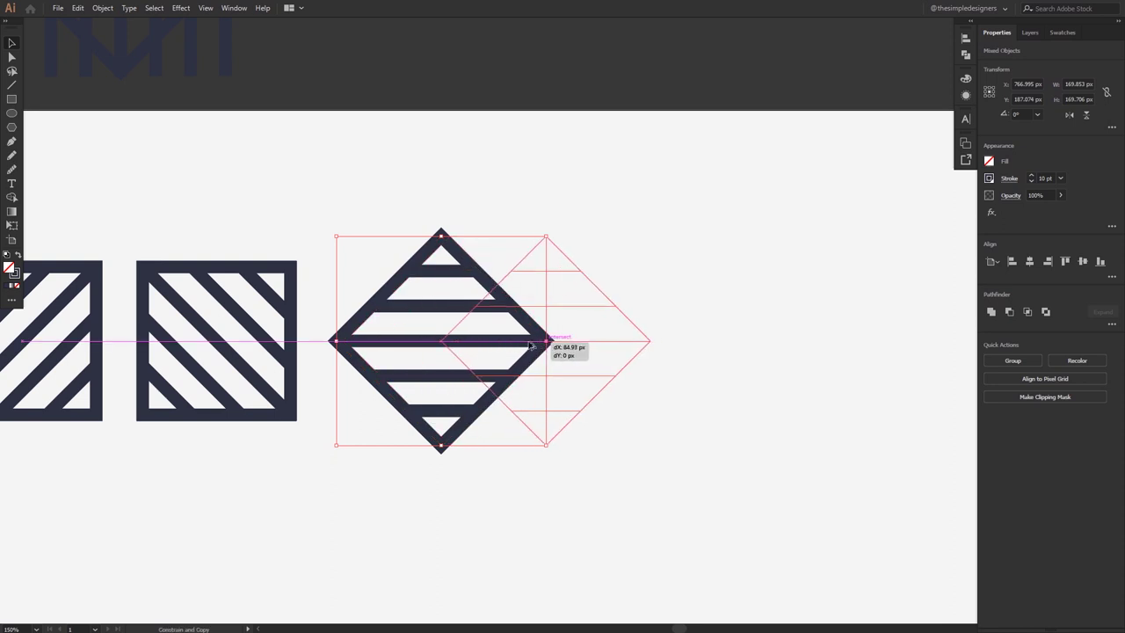
key("ctrl+minus")
mouse_move(658, 432)
left_mouse_down()
mouse_move(498, 316)
mouse_move(550, 350)
left_mouse_up()
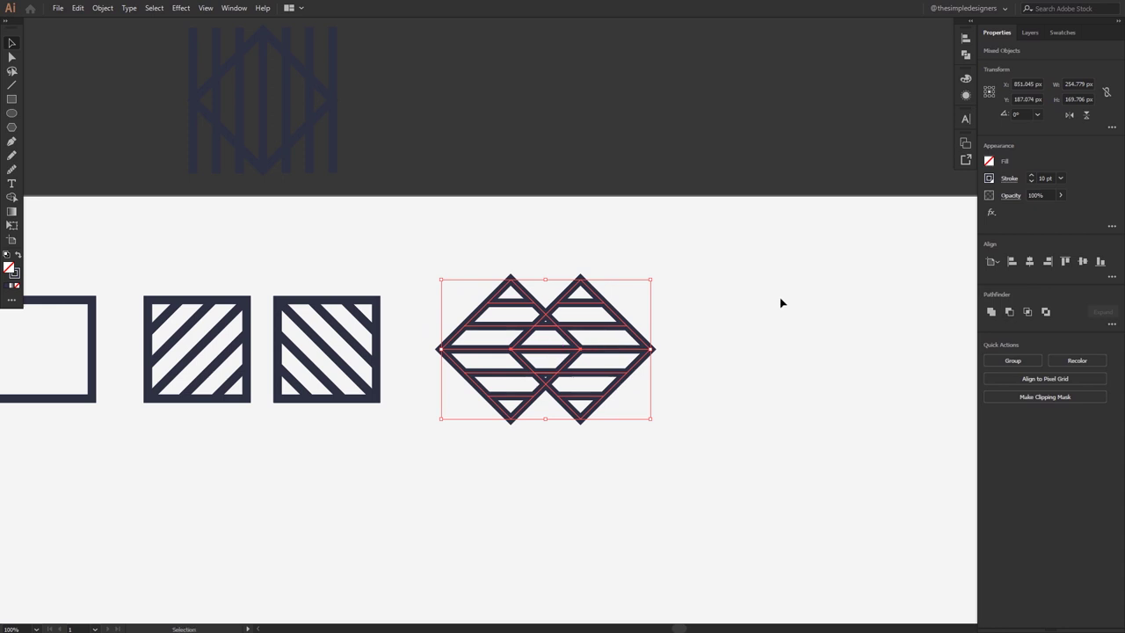
left_click(778, 301)
left_click_drag(729, 329, 694, 325)
key("ctrl+plus")
key("ctrl+plus")
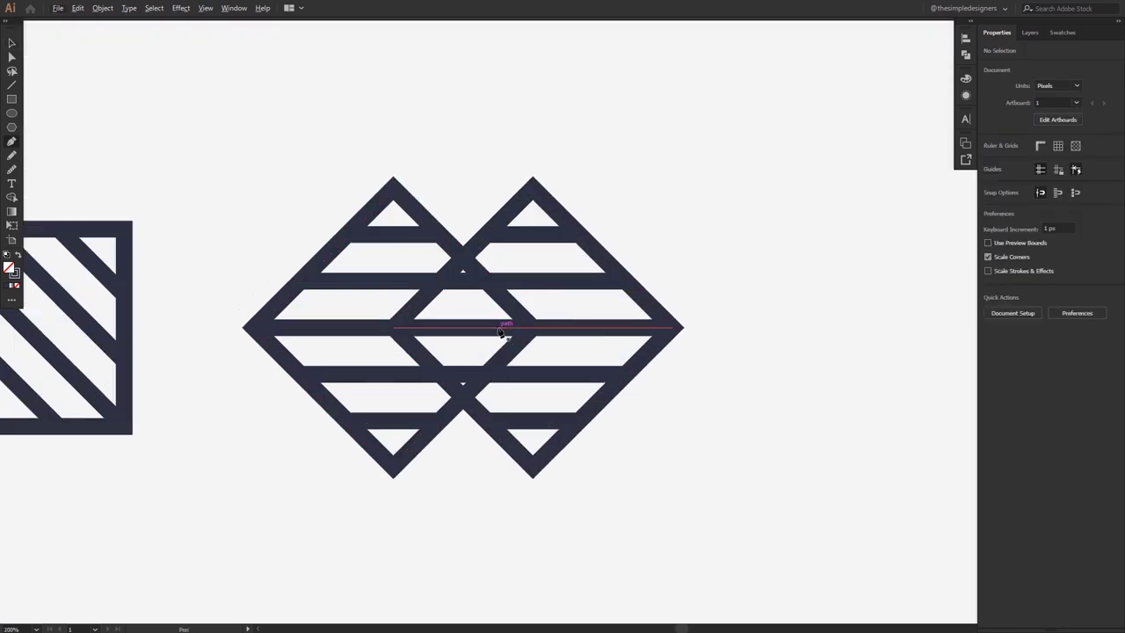
Step: Trace the diamonds' overlap with the Pen tool and make it solid navy
key("p")
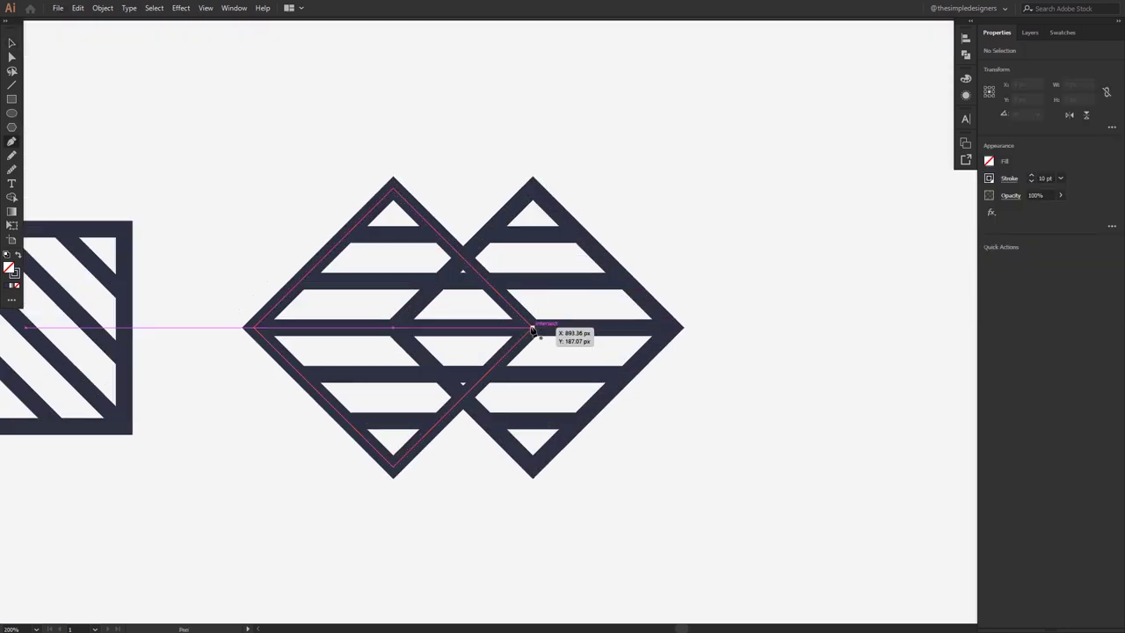
left_click(533, 328)
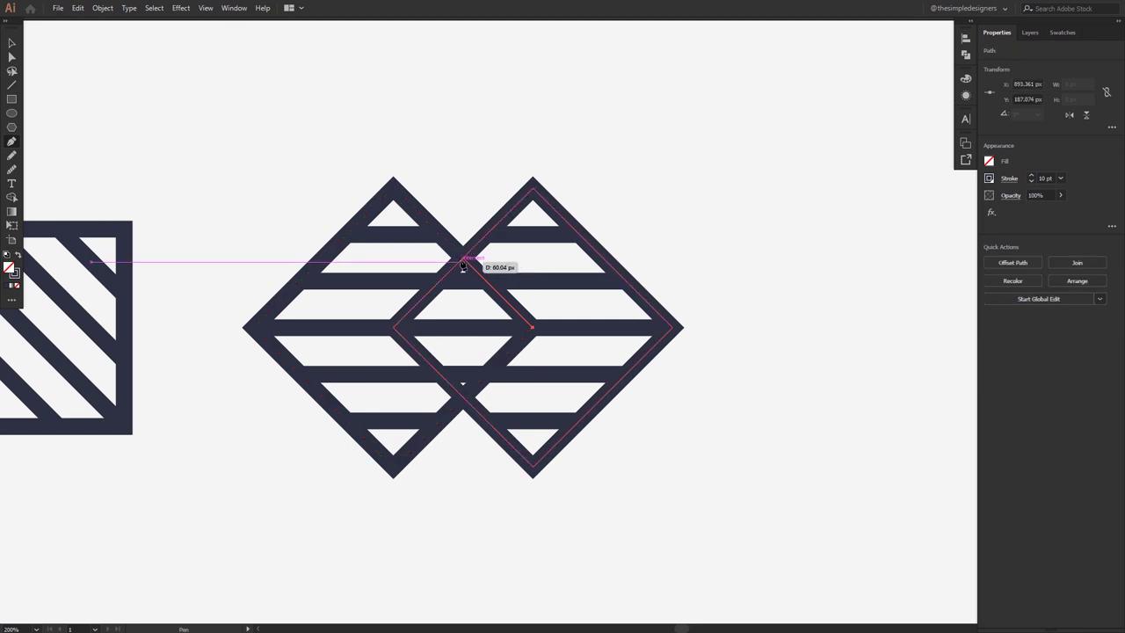
left_click(462, 260)
left_click(392, 328)
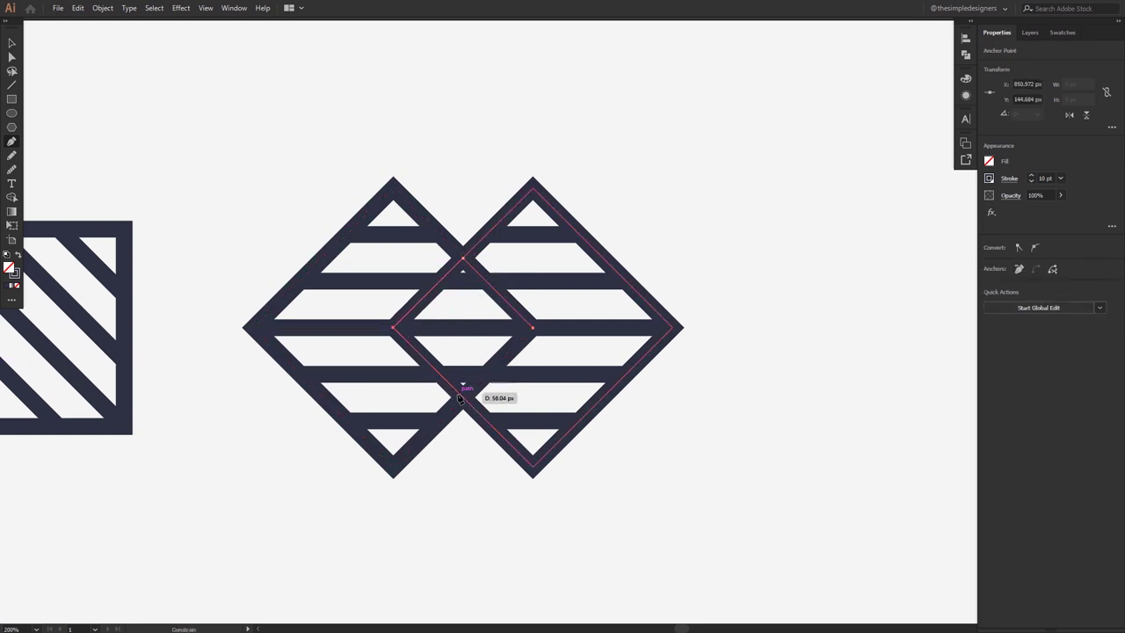
left_click(463, 397)
left_click(533, 329)
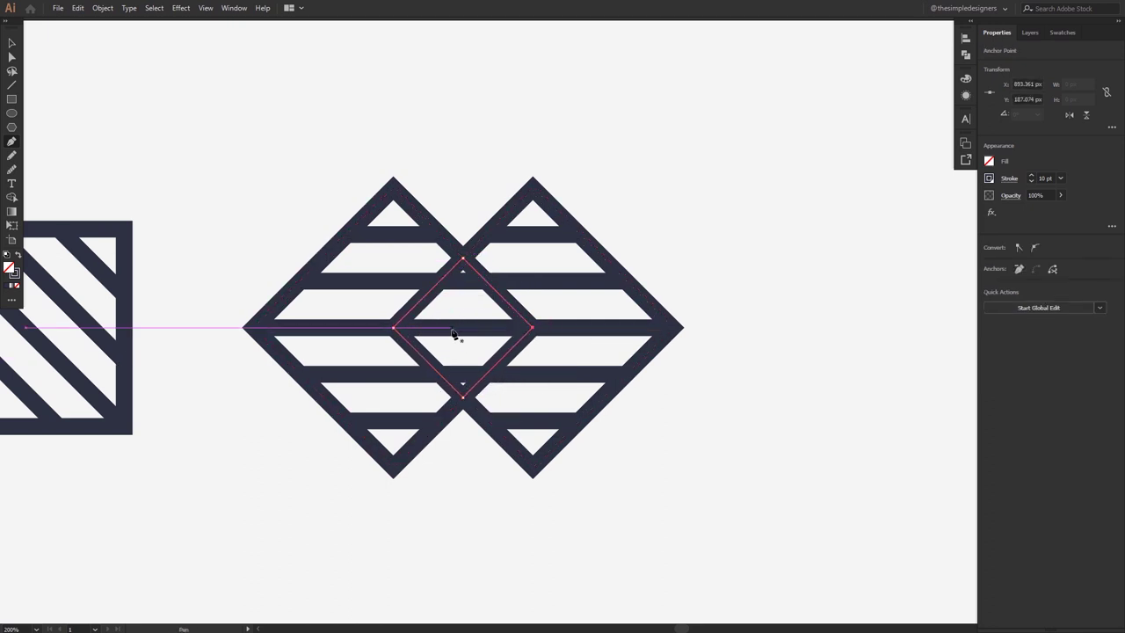
left_click(20, 255)
key("ctrl+shift+a")
key("ctrl+1")
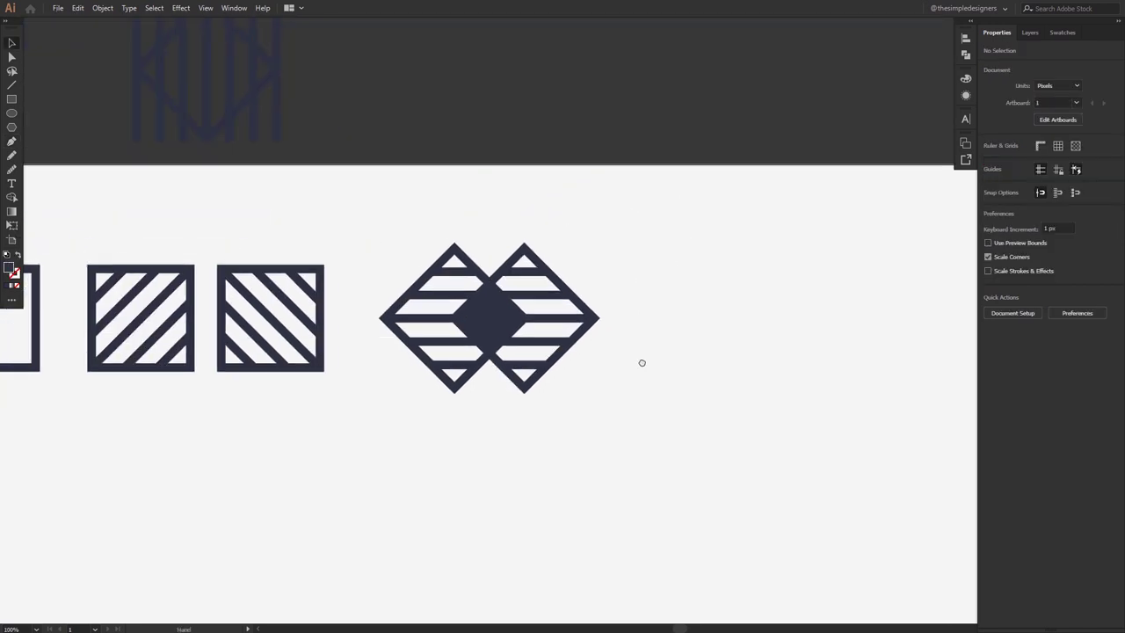
Step: Alt-drag a copy of the diamond icon to the right and delete its left diamond's stripes
left_click_drag(602, 410, 349, 256)
left_click_drag(436, 346, 708, 345)
left_click(873, 269)
left_click_drag(873, 269, 710, 279)
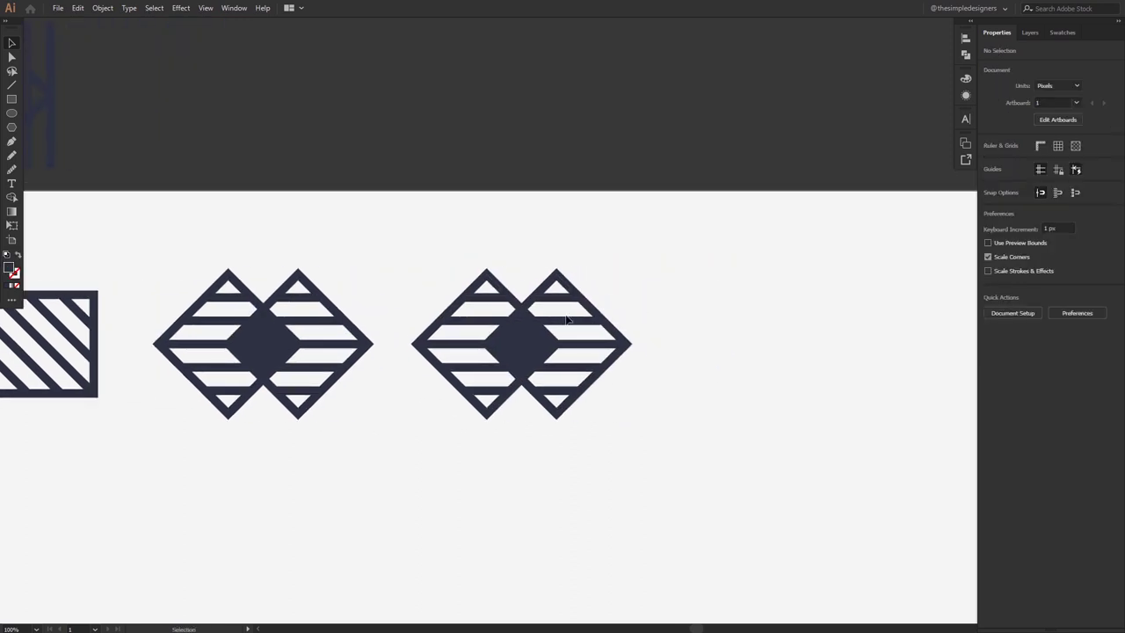
key("ctrl+plus")
left_click(473, 315)
key("Delete")
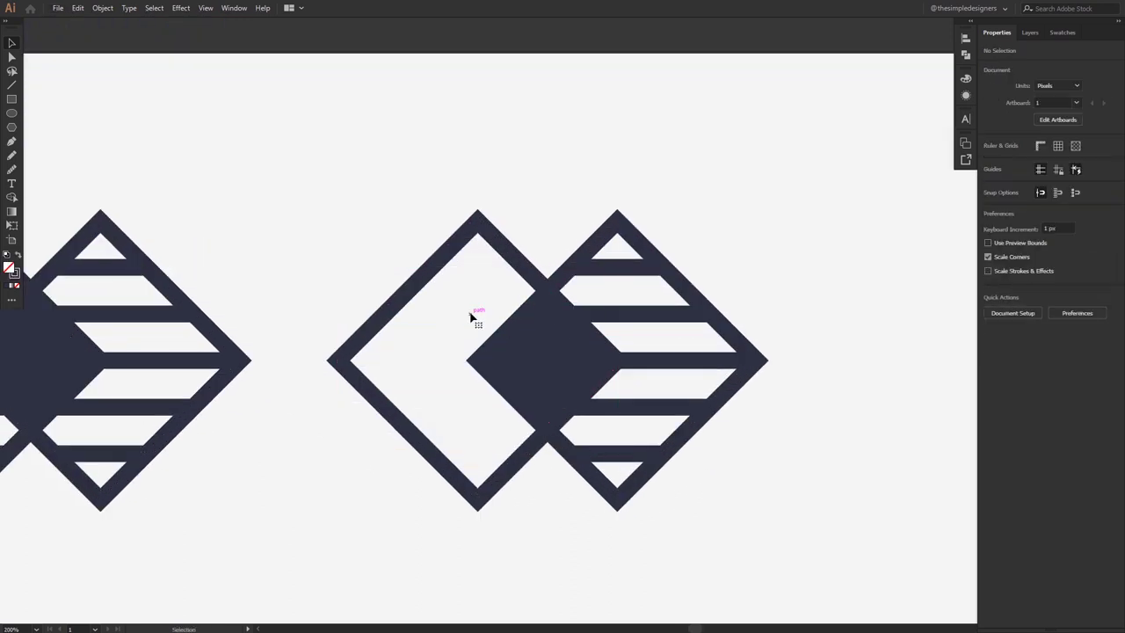
key("ctrl+minus")
key("ctrl+minus")
key("ctrl+minus")
mouse_move(630, 402)
left_mouse_down()
mouse_move(616, 406)
mouse_move(453, 292)
left_mouse_up()
Step: Place another copy of the plain-left icon further right, rotated 180° as a mirror
left_click_drag(462, 347, 639, 348)
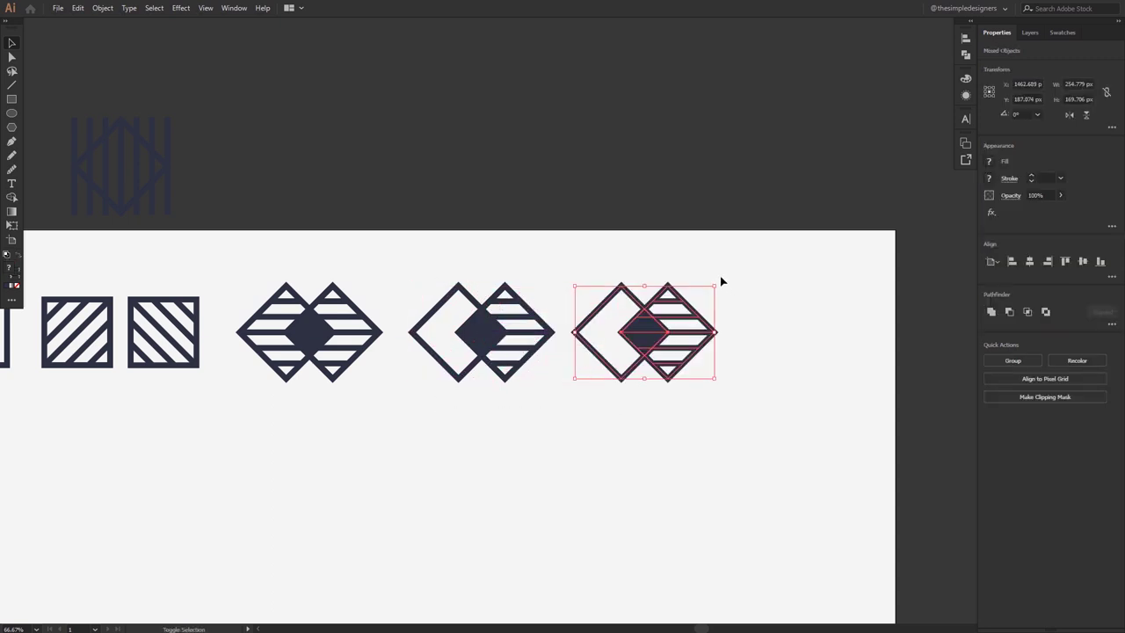
mouse_move(715, 282)
left_mouse_down()
mouse_move(576, 382)
mouse_move(680, 317)
left_mouse_up()
left_click(578, 412)
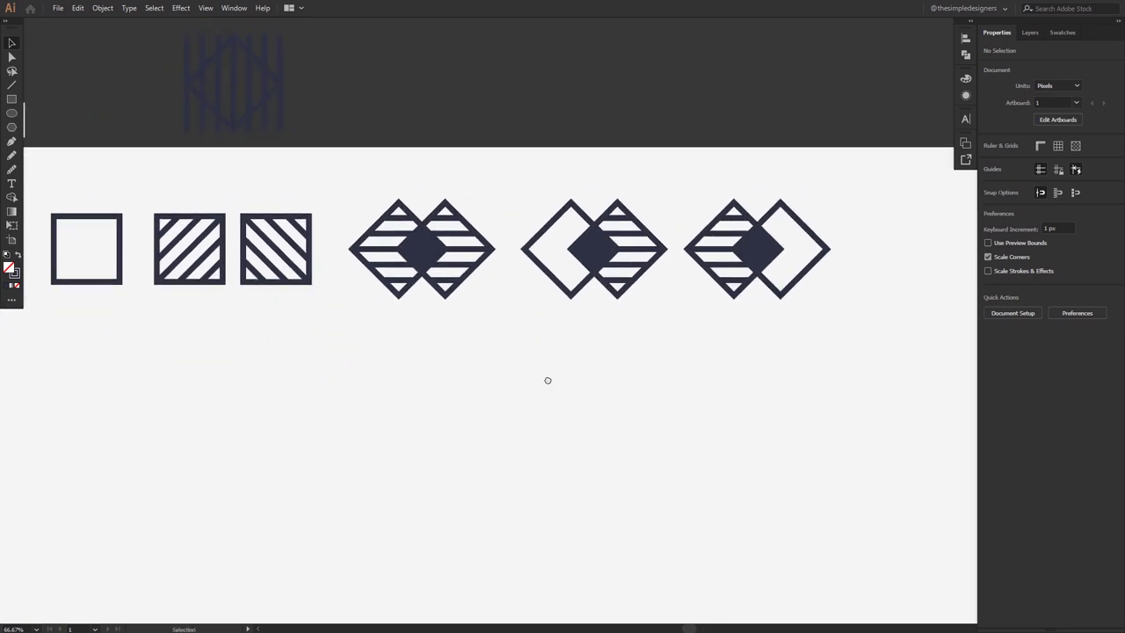
Step: Shift the two right icons further right and drop a copy of the original striped icon into the gap
left_click_drag(371, 286, 373, 286)
left_click_drag(430, 338, 574, 339)
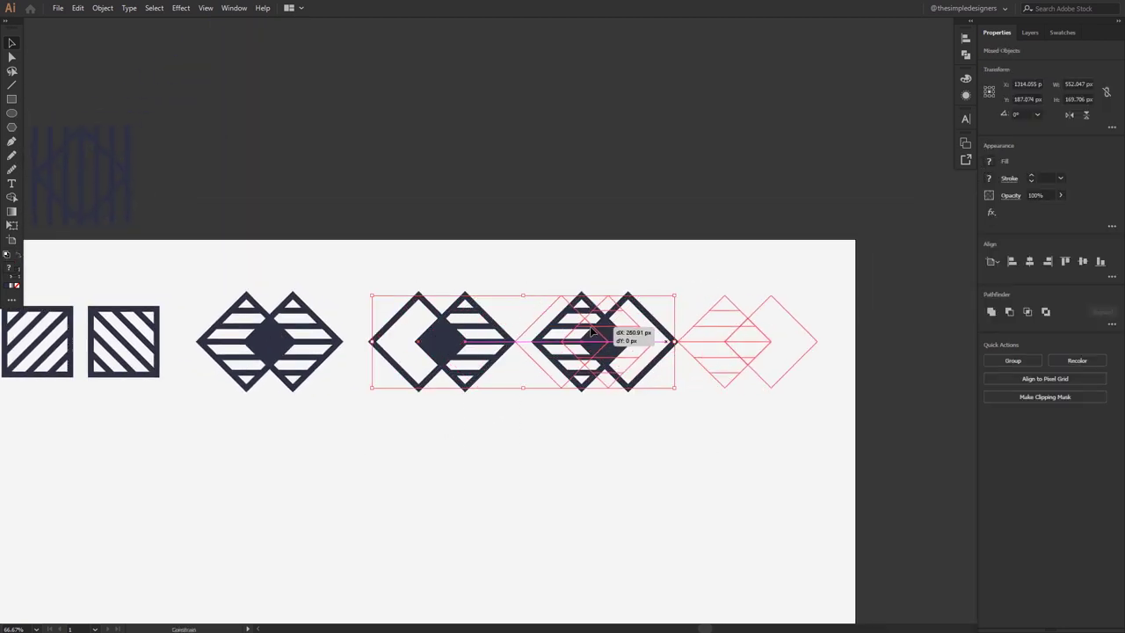
left_click_drag(209, 281, 352, 402)
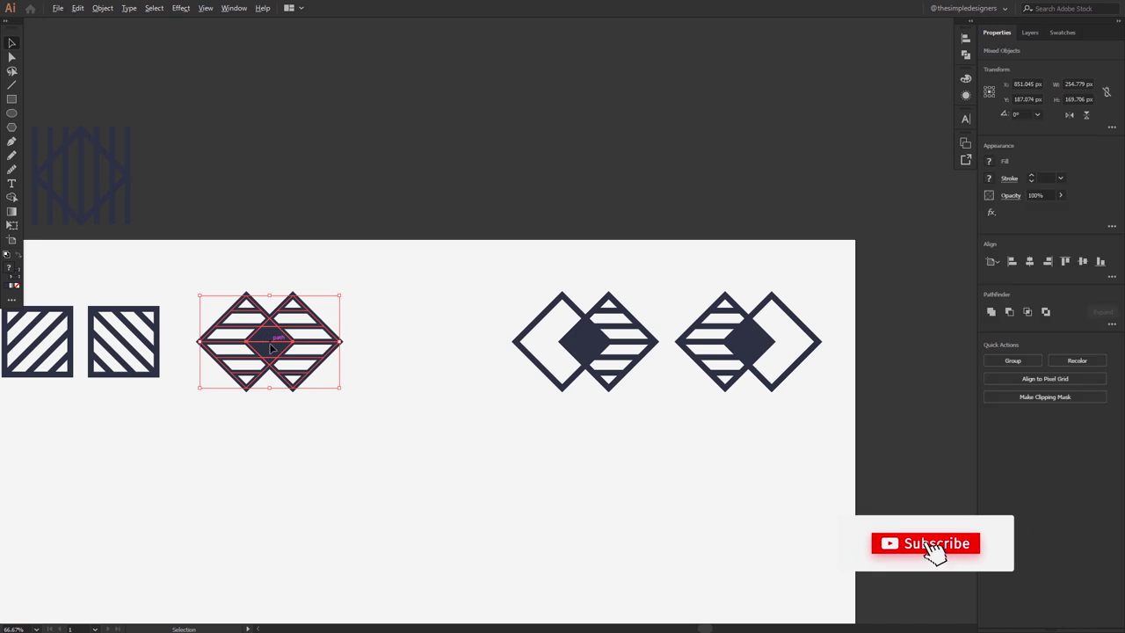
left_click_drag(259, 336, 435, 337)
left_click(495, 431)
scroll(458, 322, "up", 3)
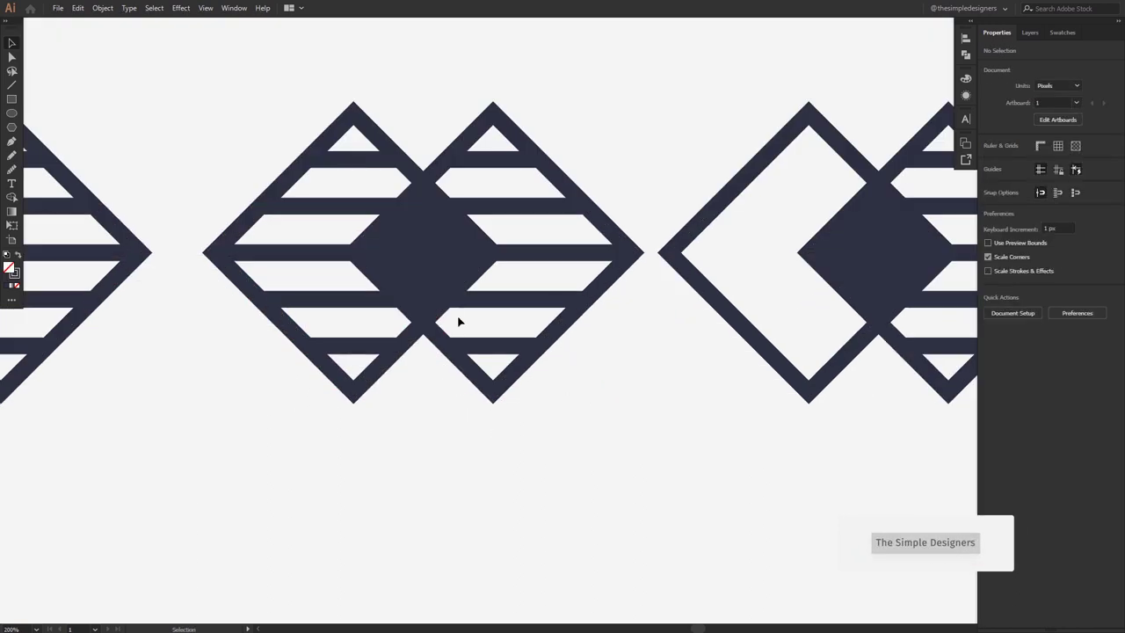
Step: Fill the copy's centre diamond white and send it behind the stripes
left_click(439, 272)
key("i")
left_click(515, 182)
key("ctrl+bracketleft")
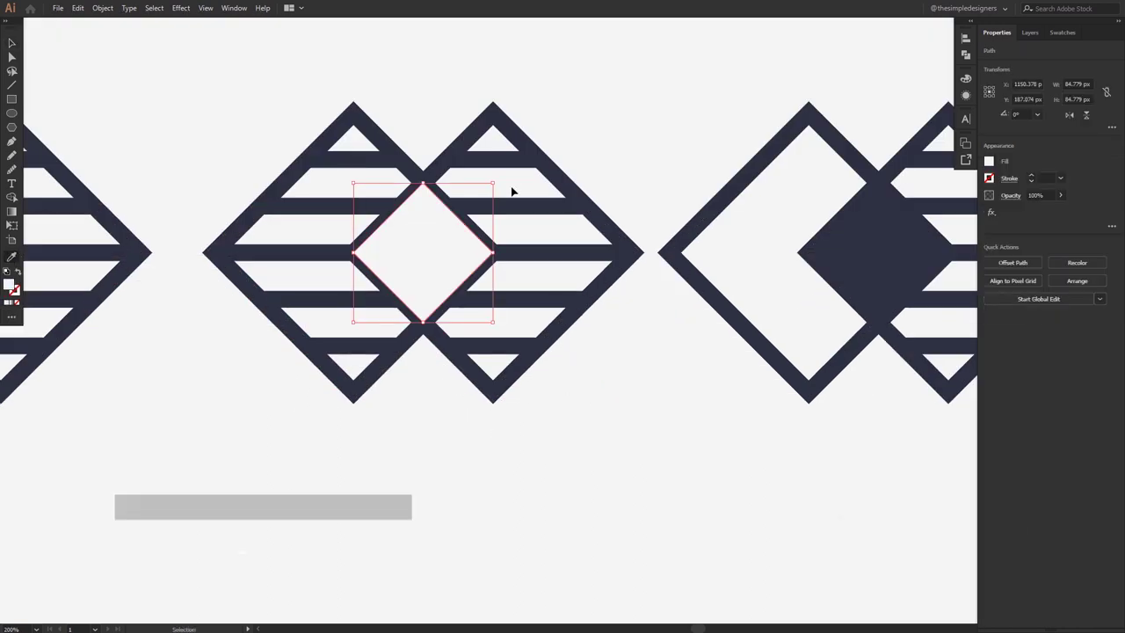
left_click(526, 252, "shift")
left_click(311, 251, "shift")
key("a")
key("ctrl+bracketleft")
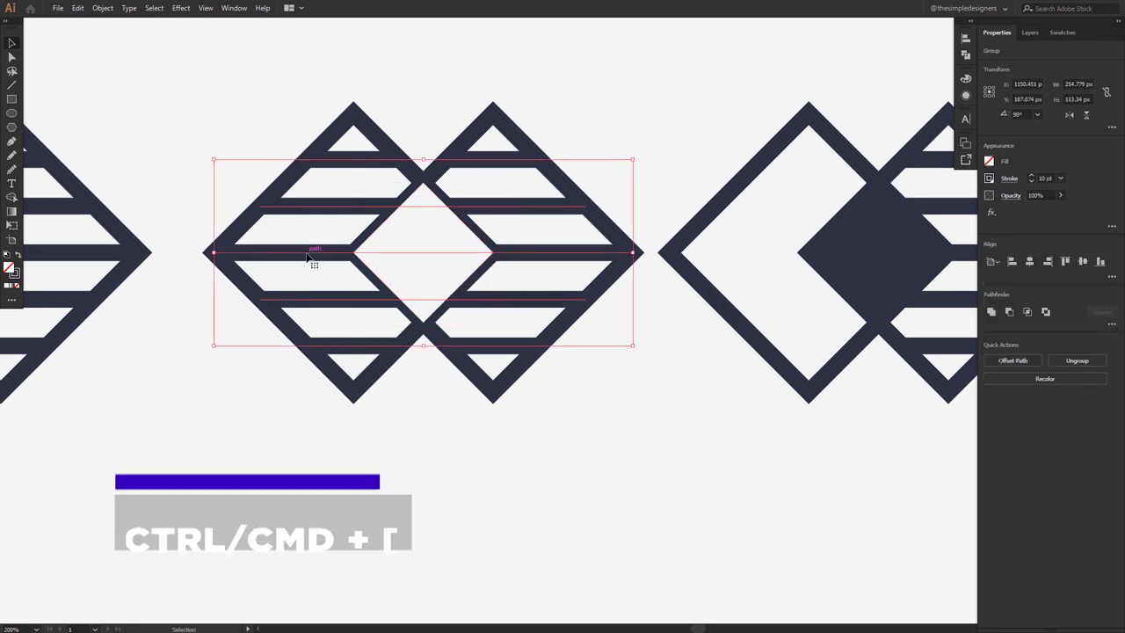
left_click(484, 226)
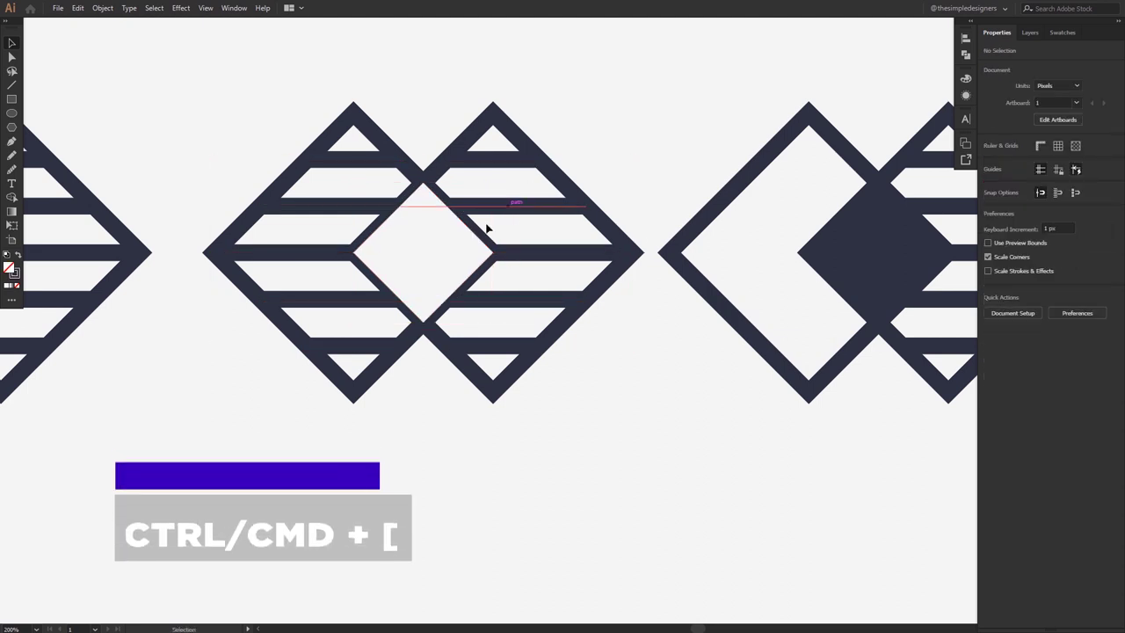
left_click(439, 259)
key("a")
key("ctrl+bracketleft")
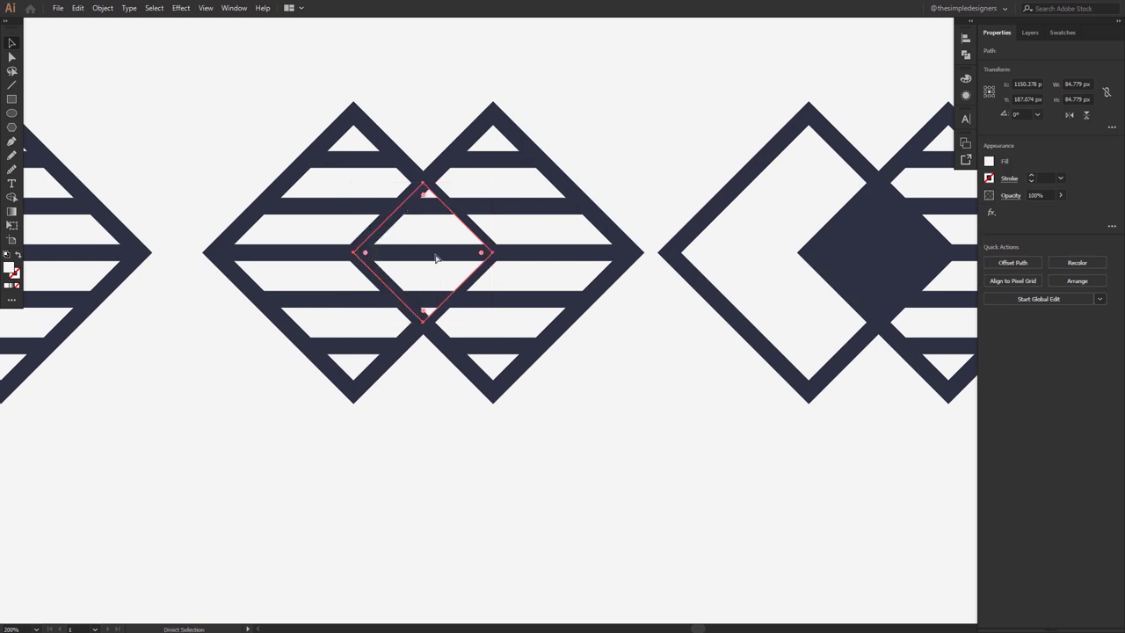
Step: Bring the left diamond outline to the front with Arrange > Bring to Front
left_click(545, 254)
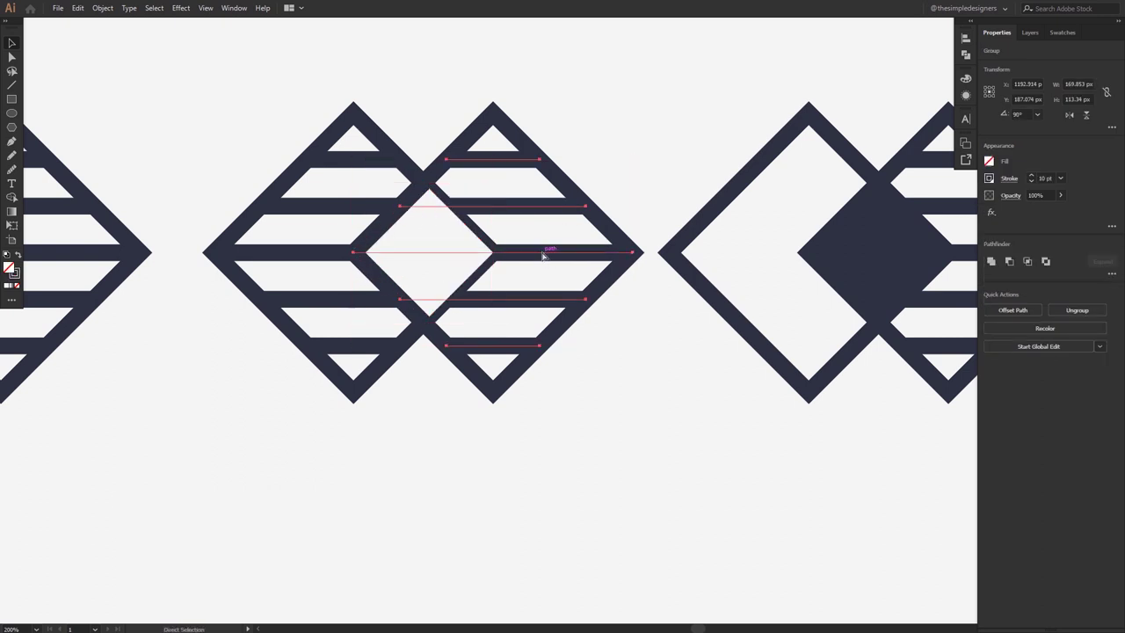
left_click(619, 126)
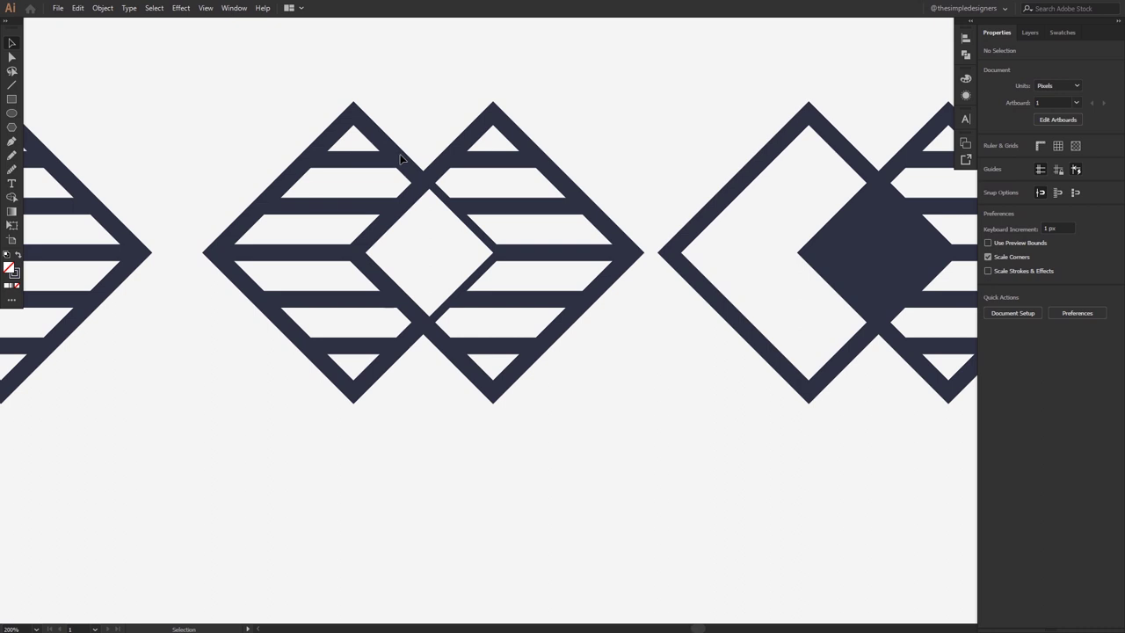
left_click(402, 161)
right_click(402, 159)
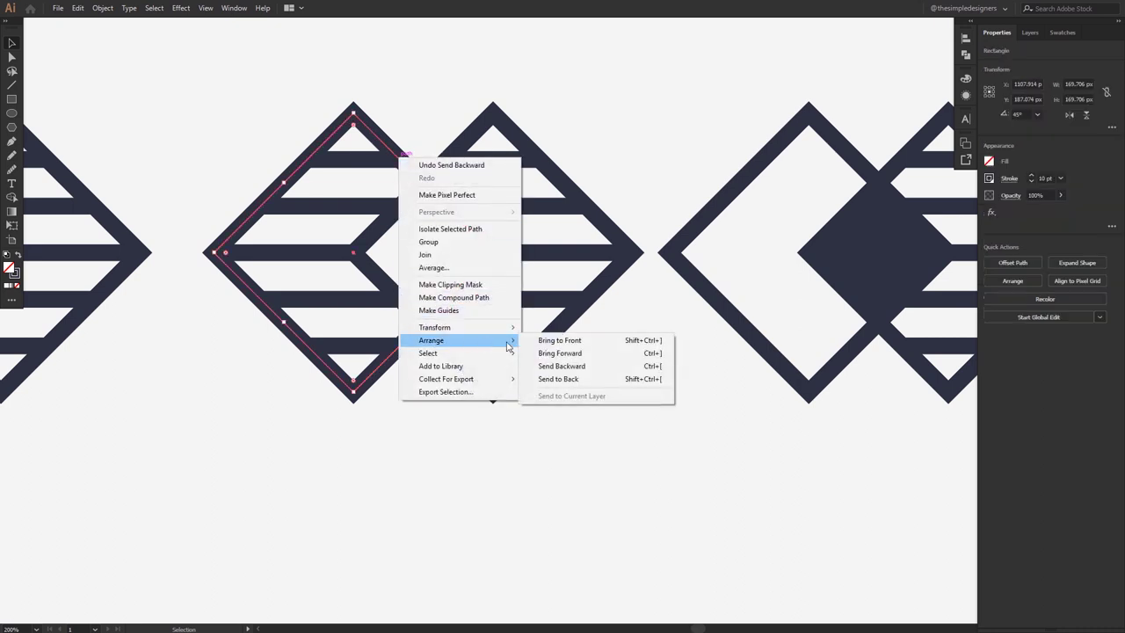
left_click(545, 341)
left_click(600, 146)
key("ctrl+minus")
key("ctrl+minus")
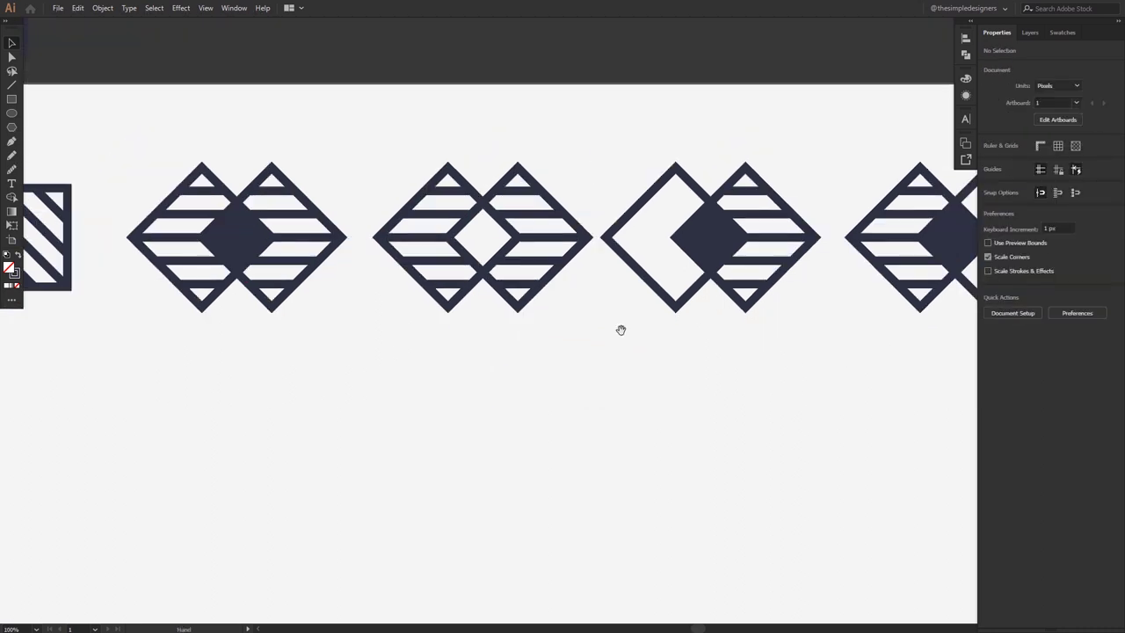
key("ctrl+minus")
key("ctrl+minus")
Step: Group the parts of each of the four diamond icons
right_click(693, 272)
left_click(703, 344)
right_click(588, 282)
left_click(598, 355)
right_click(454, 268)
left_click(484, 340)
right_click(341, 276)
left_click(360, 348)
left_click(648, 387)
Step: Distribute the four diamond icons evenly and nudge the three squares slightly left
left_click_drag(773, 393, 339, 262)
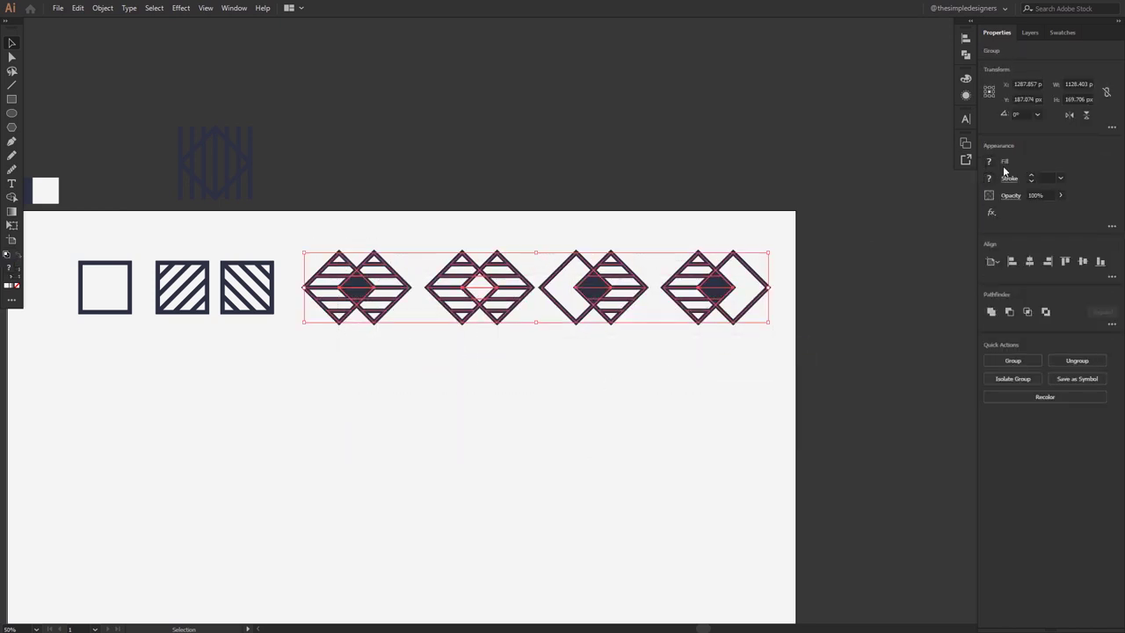
left_click(1111, 277)
left_click(1086, 344)
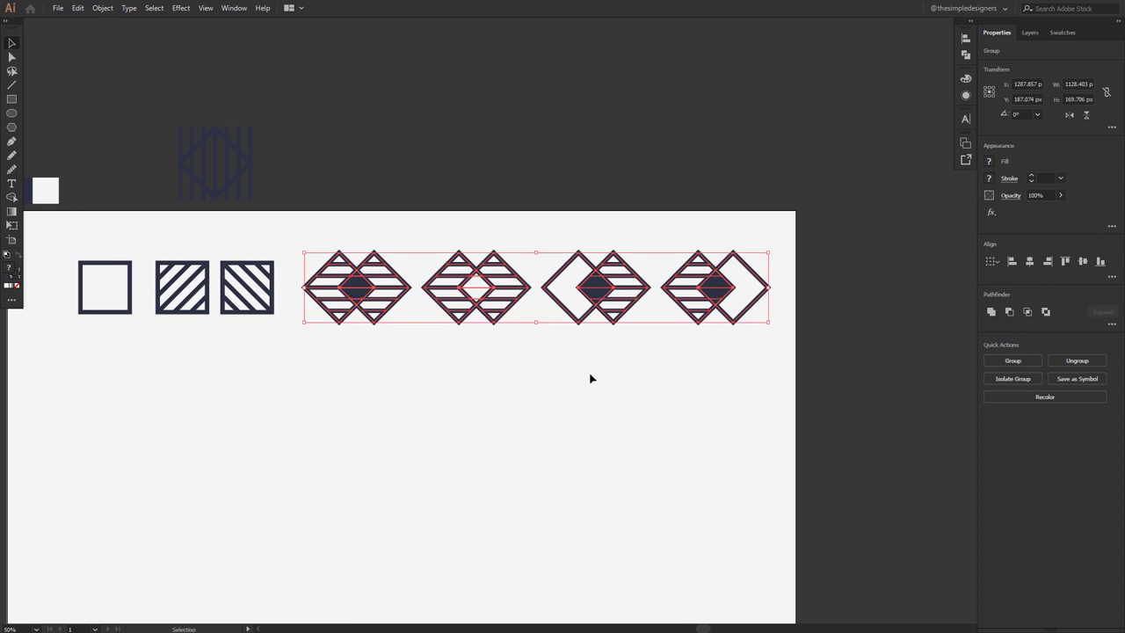
left_click(563, 372)
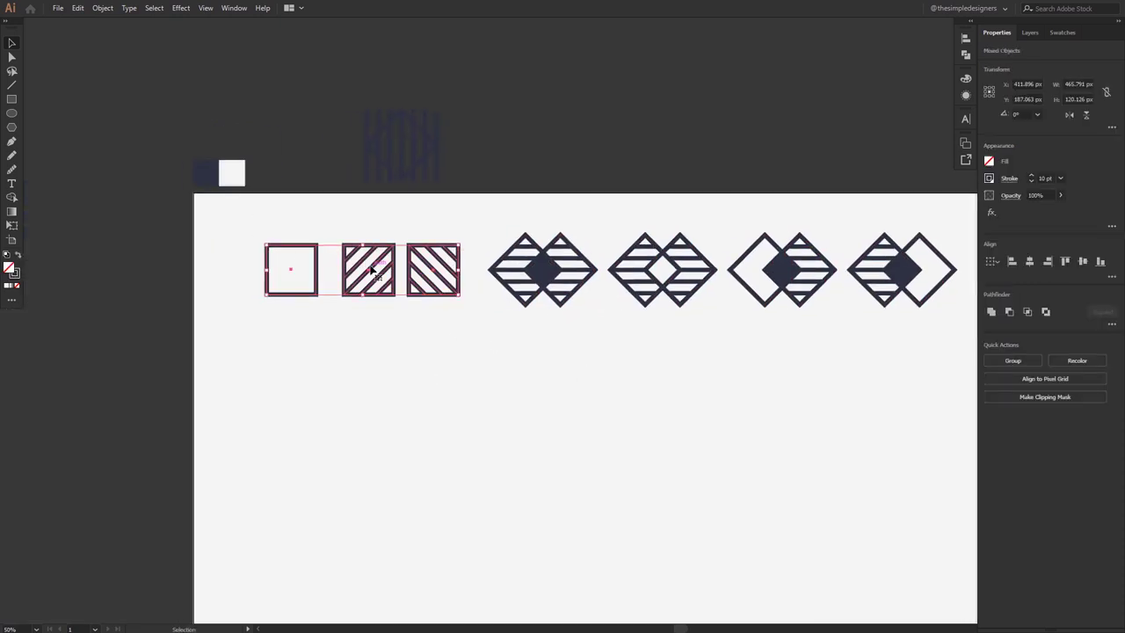
left_click_drag(378, 269, 353, 268)
left_click(477, 343)
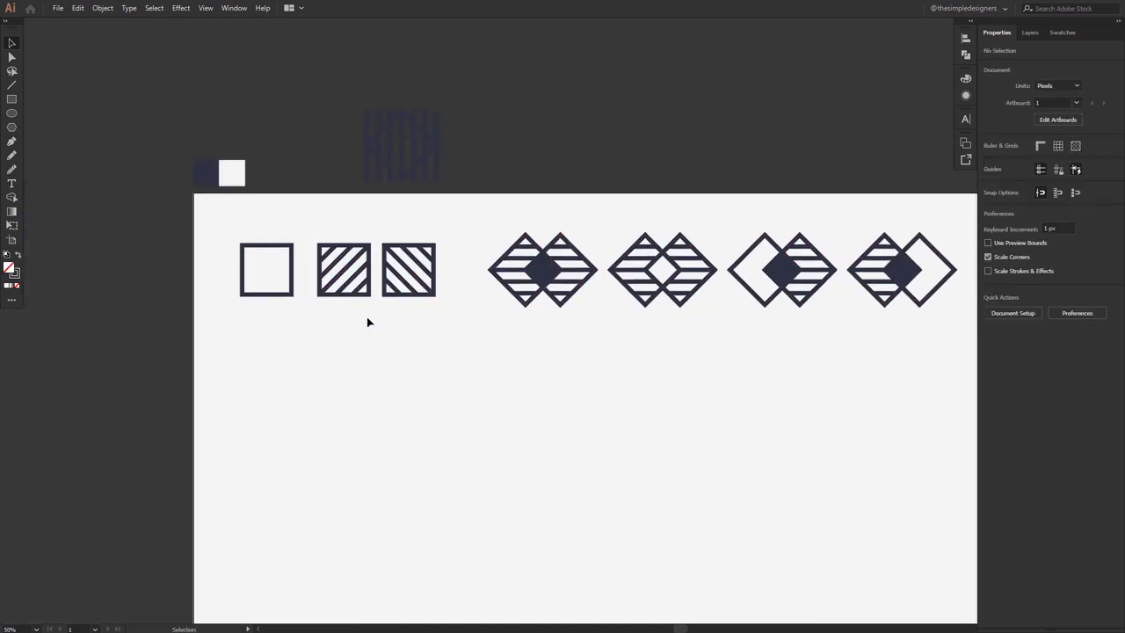
Step: Alt-drag a copy of the diagonally striped square below the row
mouse_move(319, 232)
left_mouse_down()
mouse_move(345, 266)
mouse_move(270, 360)
left_mouse_up()
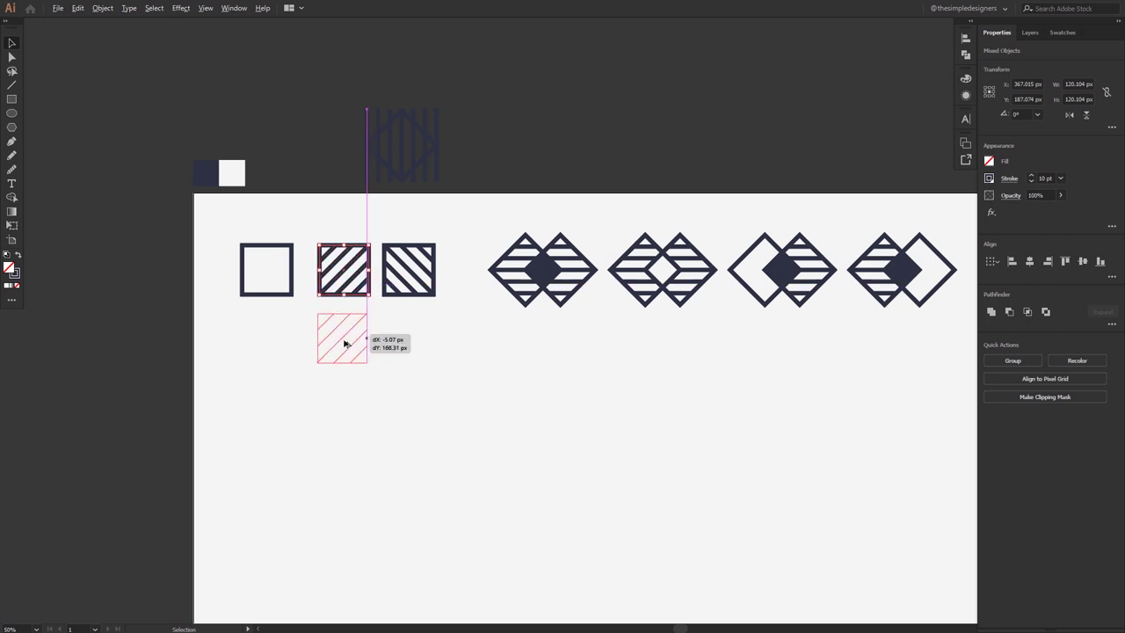
left_click_drag(271, 360, 268, 360)
left_click(331, 359)
key("ctrl+equal")
key("ctrl+equal")
key("ctrl+equal")
Step: Ungroup the copied square and delete its two upper-left stripes
right_click(312, 343)
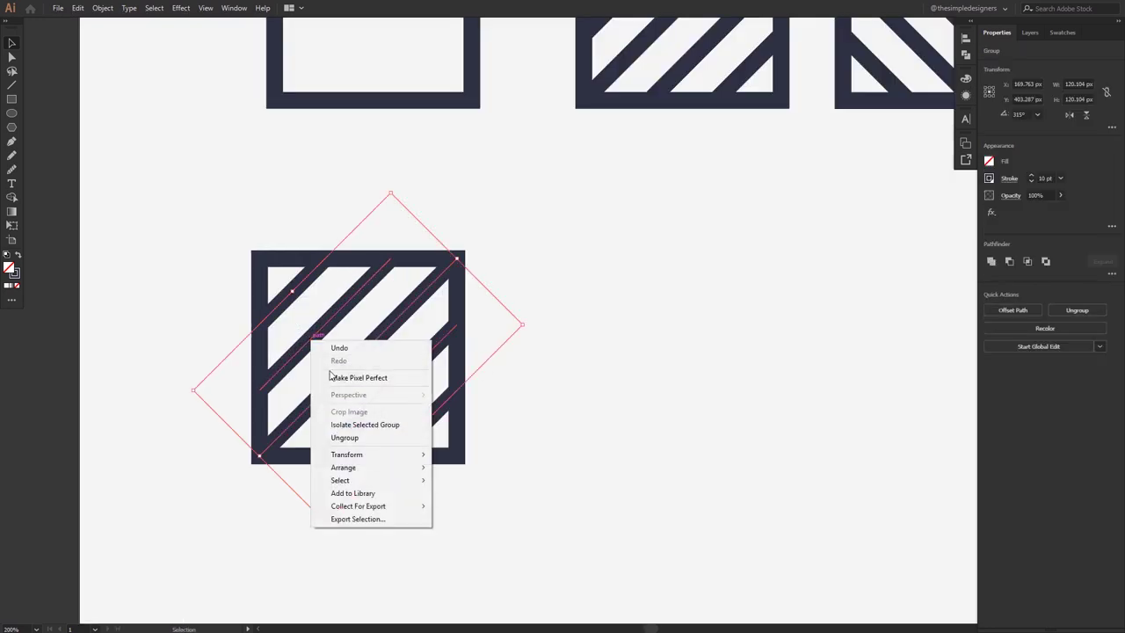
left_click(352, 437)
left_click(479, 352)
left_click(335, 323)
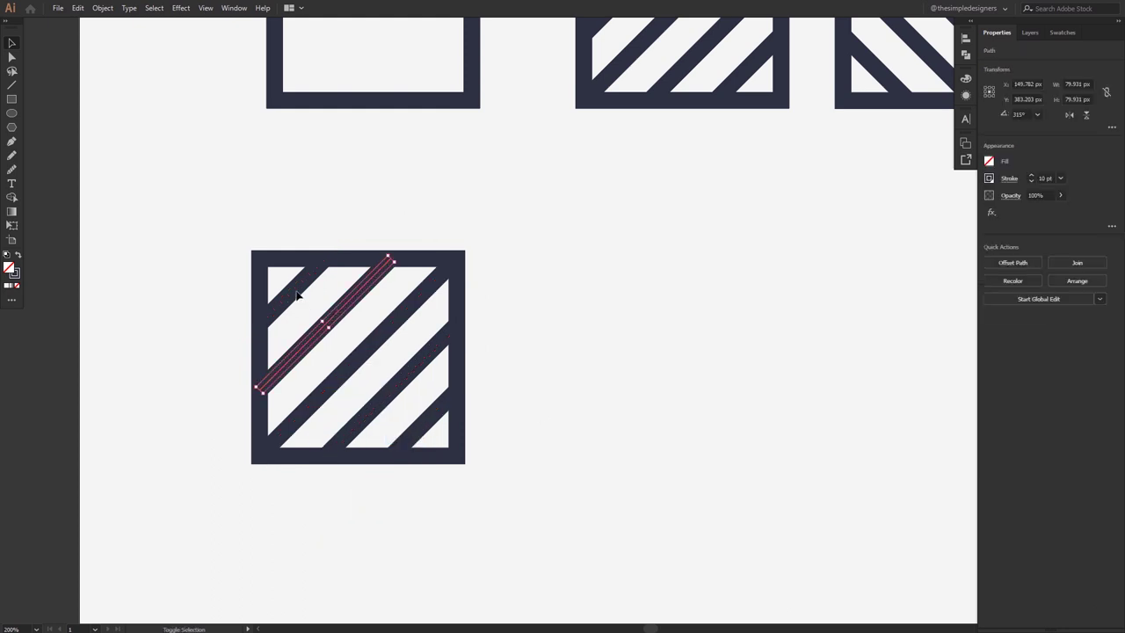
left_click(296, 290, "shift")
key("Delete")
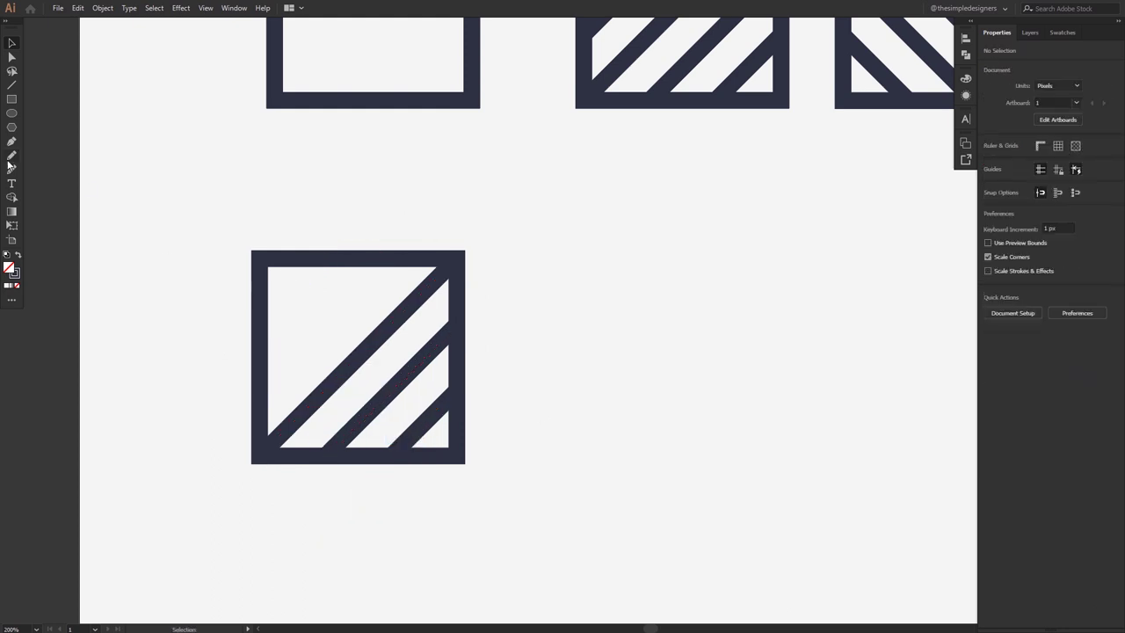
left_click(11, 113)
Step: Draw a circle on the square's top-left corner and delete its top and left anchors, leaving a quarter arc
left_click_drag(256, 257, 184, 182)
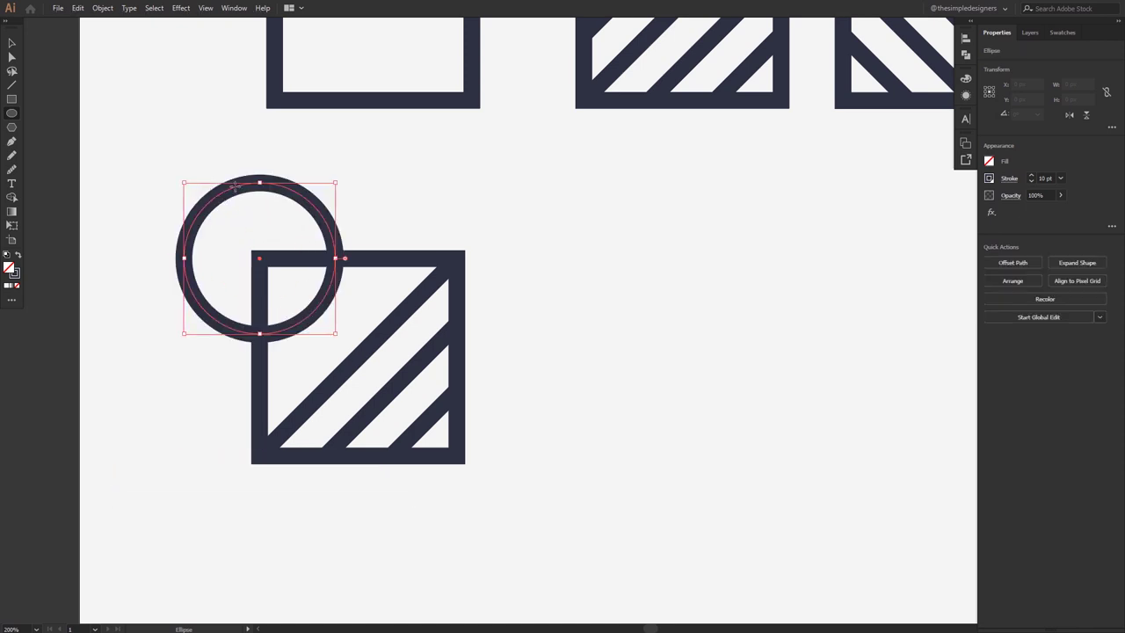
key("a")
left_click(394, 191)
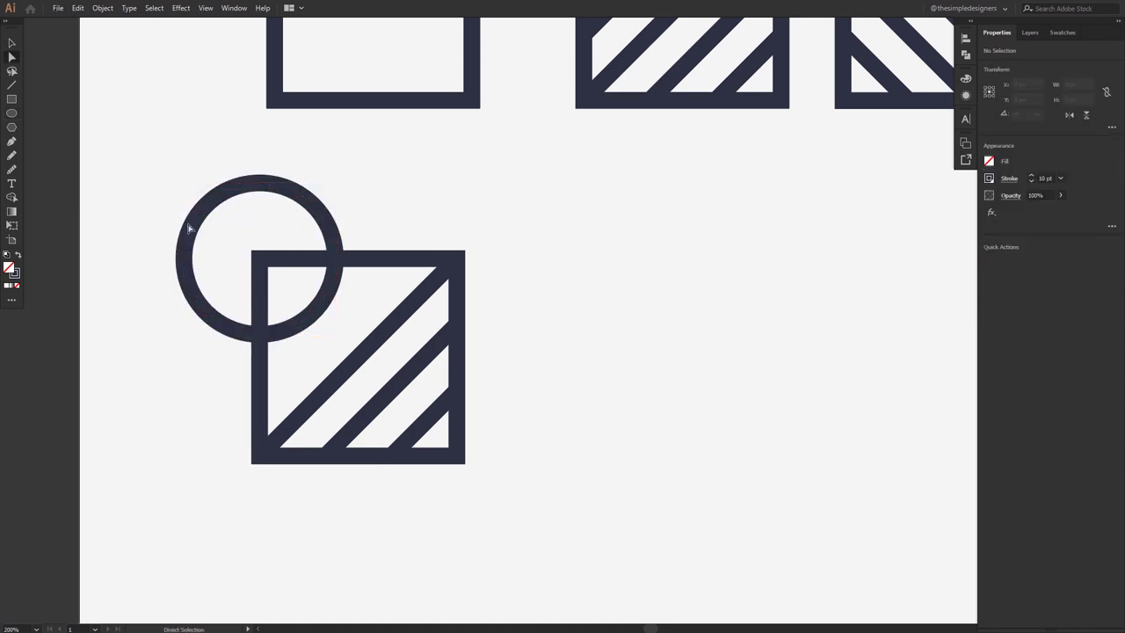
left_click(267, 187)
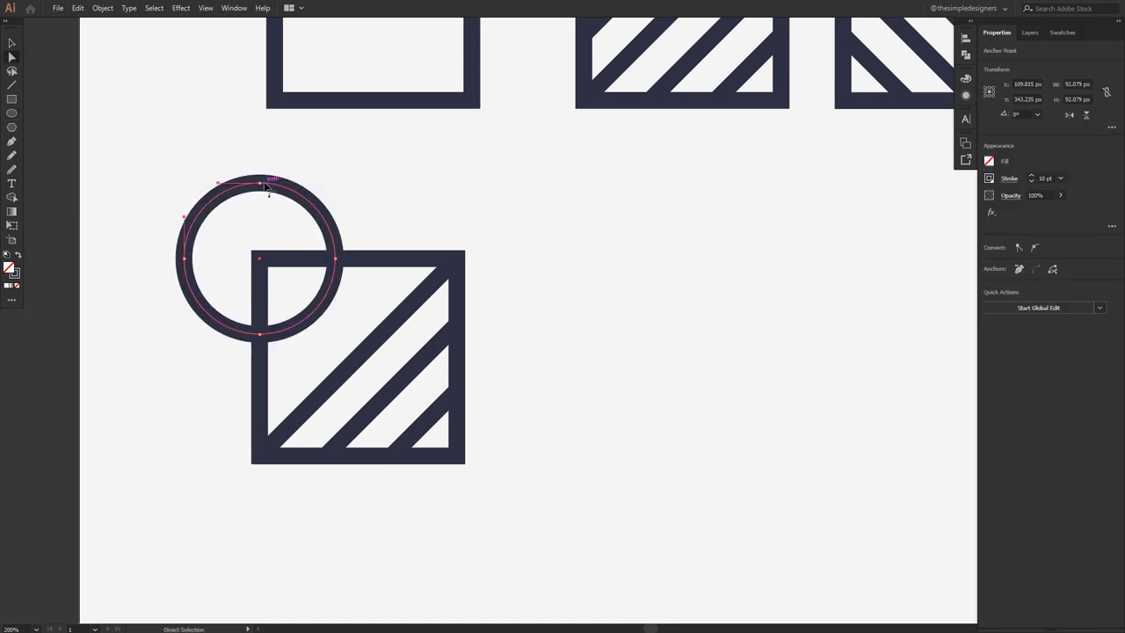
left_click(184, 259, "shift")
key("Delete")
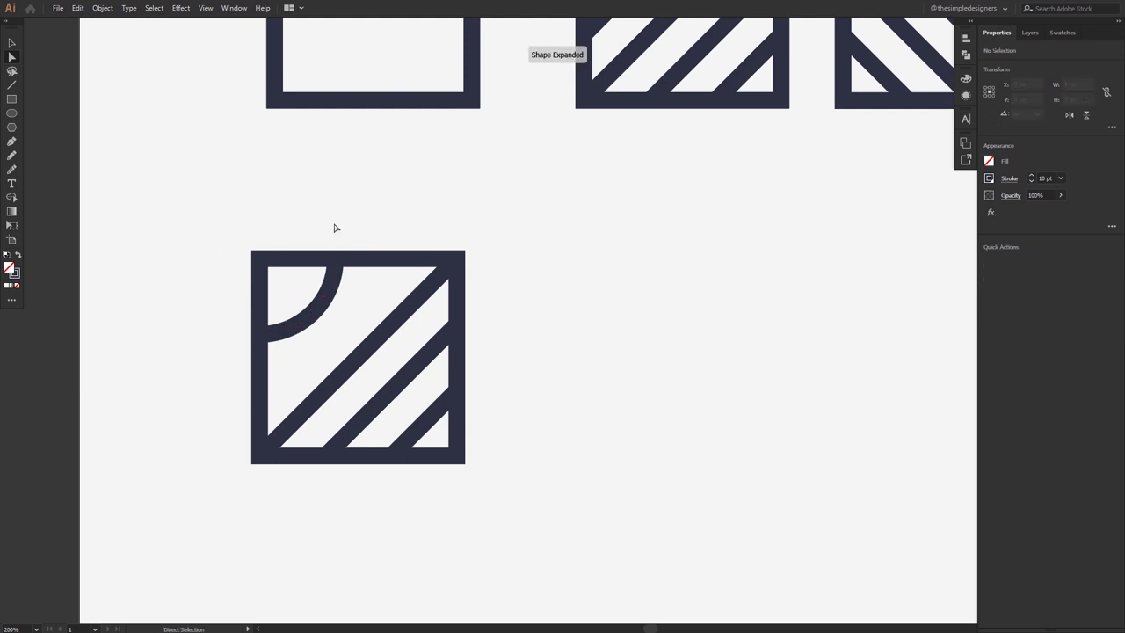
Step: Draw a short Pen bar connecting the main diagonal to the arc
left_click(358, 356)
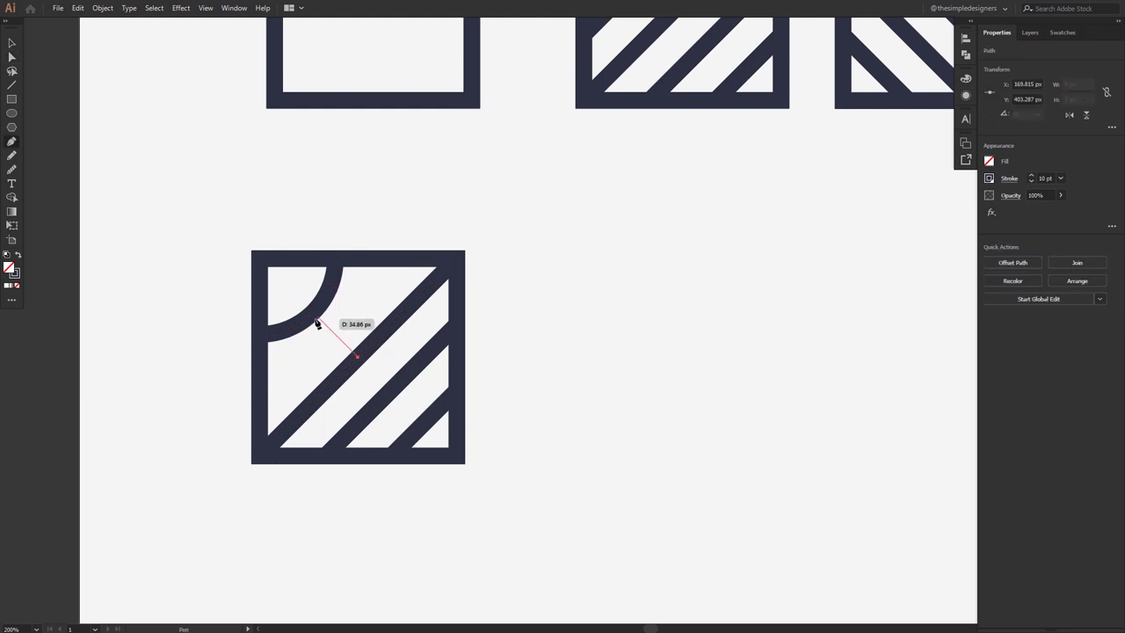
left_click(315, 315)
left_click(605, 325, "ctrl")
key("ctrl+minus")
key("ctrl+minus")
left_click_drag(395, 443, 267, 296)
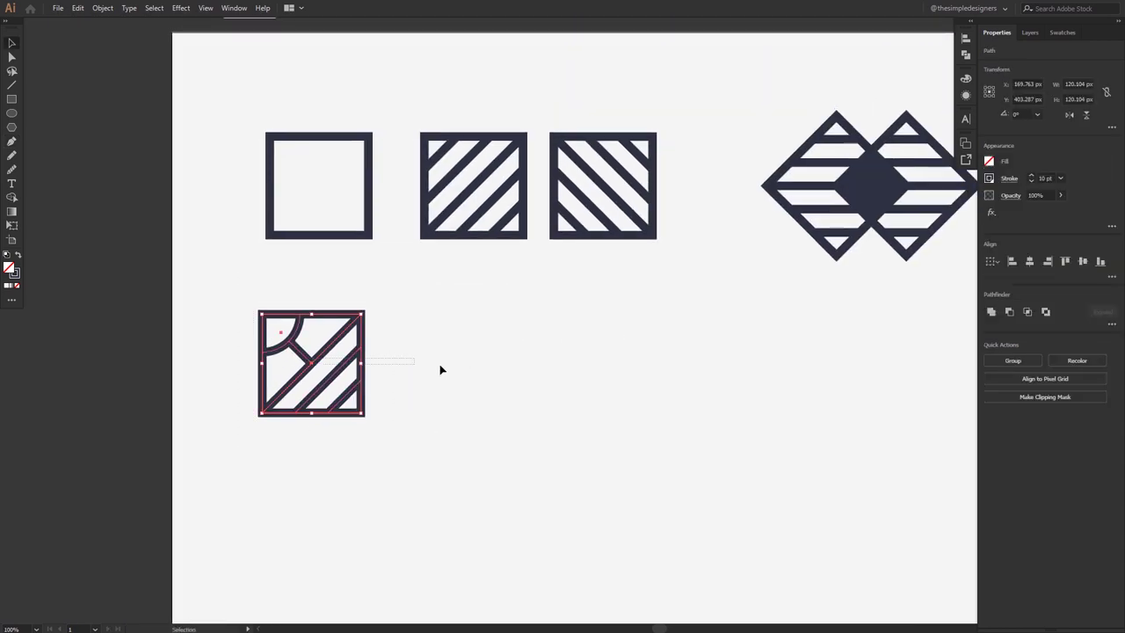
Step: Alt-drag a copy of the arc-and-stripes square to the right
left_click_drag(328, 352, 492, 352)
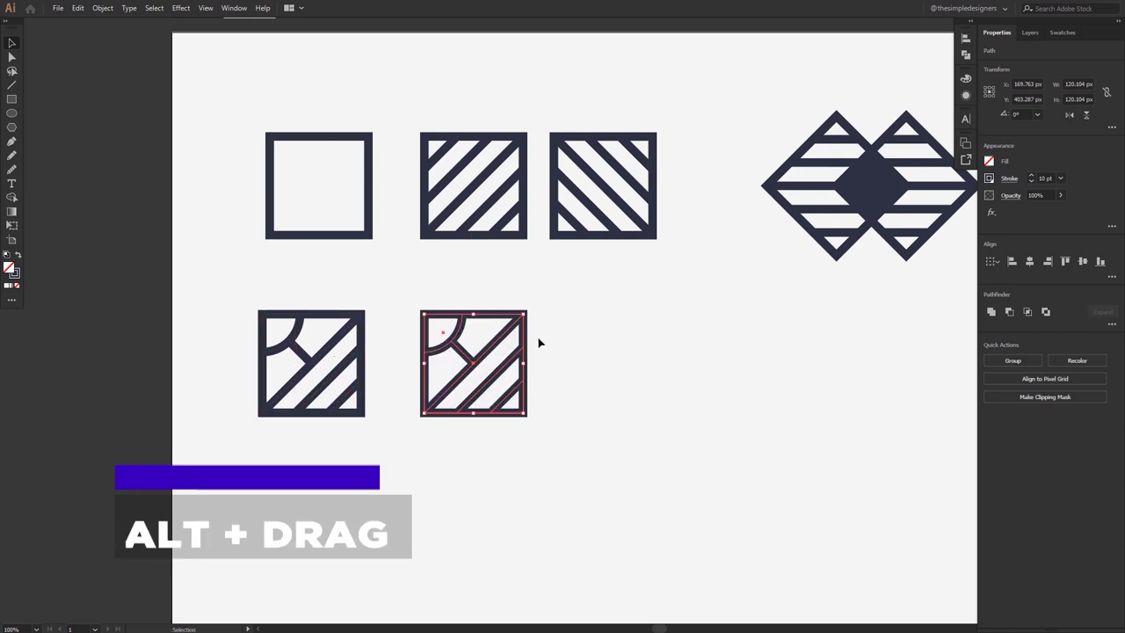
left_click(537, 342)
scroll(544, 366, "up", 2)
Step: Draw two more short Pen bars on the copy, one near the arc and one reaching the left edge
key("p")
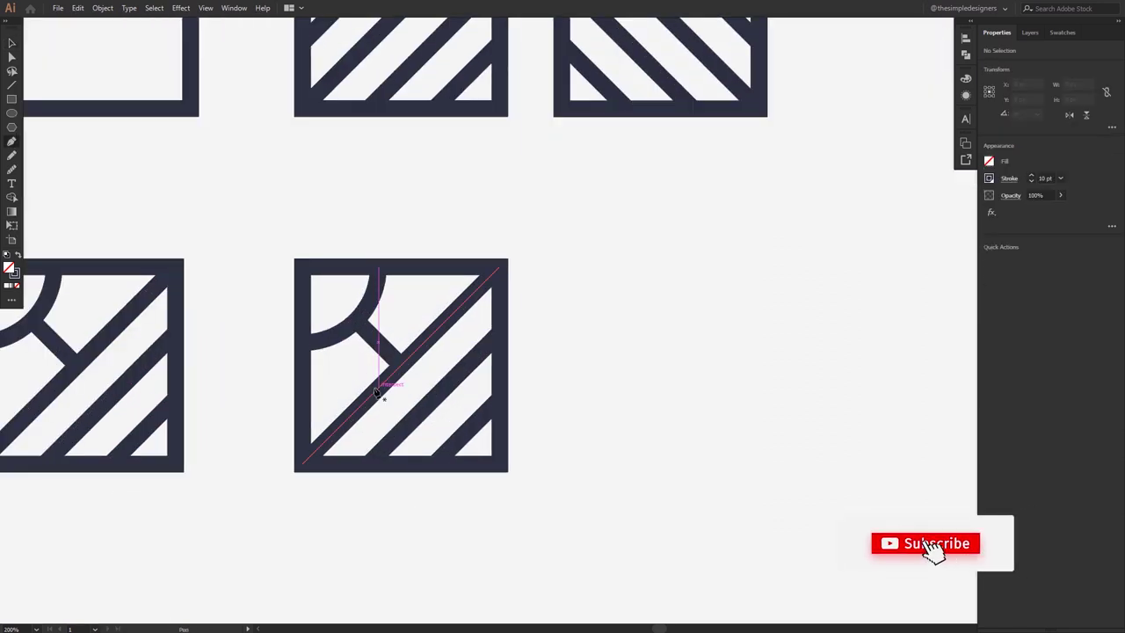
left_click(374, 393)
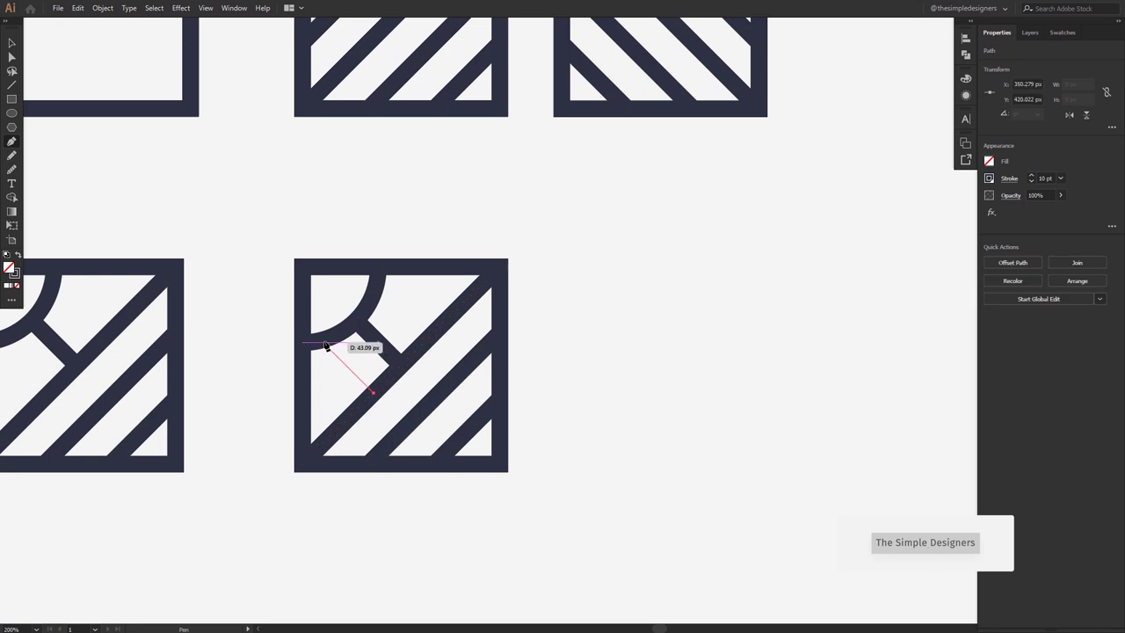
left_click(325, 344)
left_click(422, 439, "ctrl")
left_click(341, 428)
left_click(309, 393)
left_click(630, 349, "ctrl")
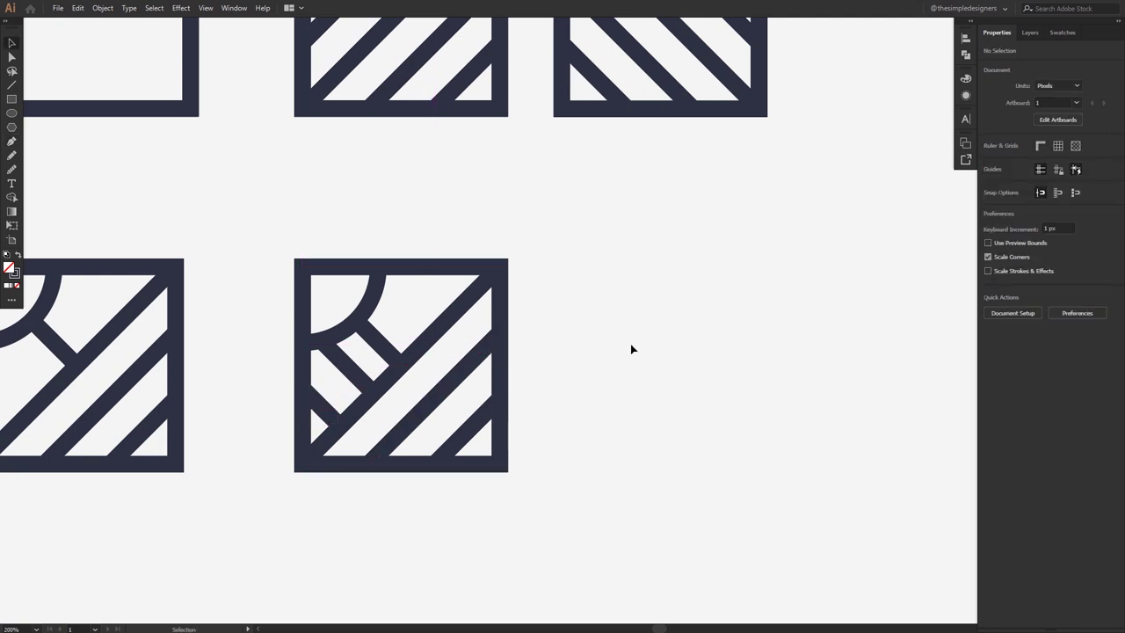
scroll(630, 349, "down", 4)
mouse_move(640, 384)
left_mouse_down()
mouse_move(501, 432)
mouse_move(386, 374)
mouse_move(476, 392)
left_mouse_up()
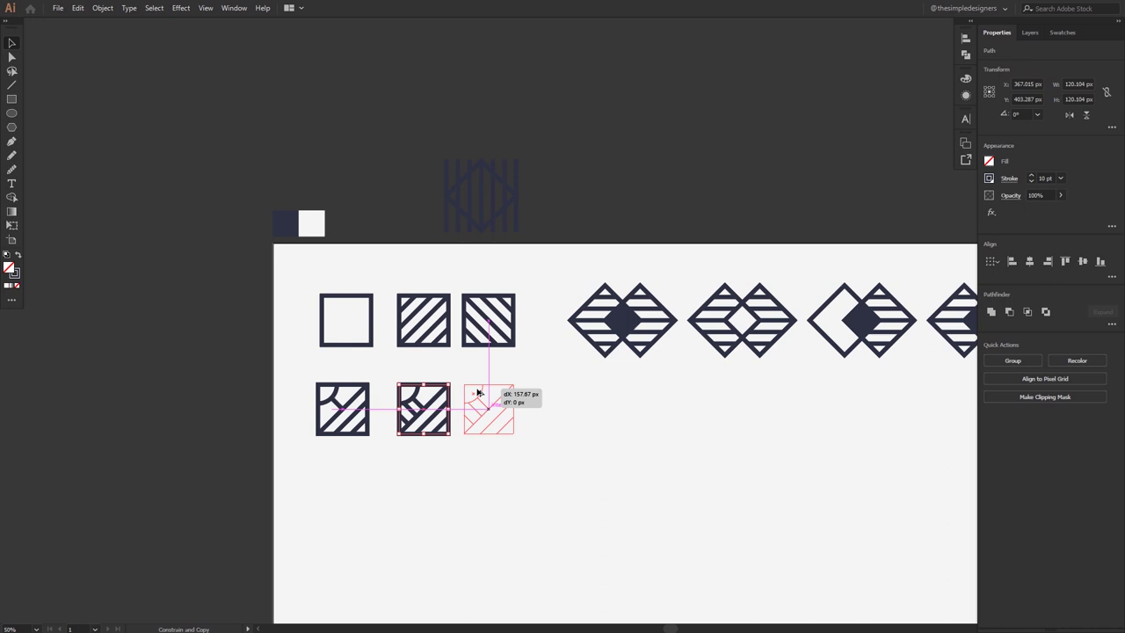
Step: Place a third copy of the square and delete its arc and short inner bars
left_click_drag(477, 392, 479, 391)
scroll(509, 412, "up", 5)
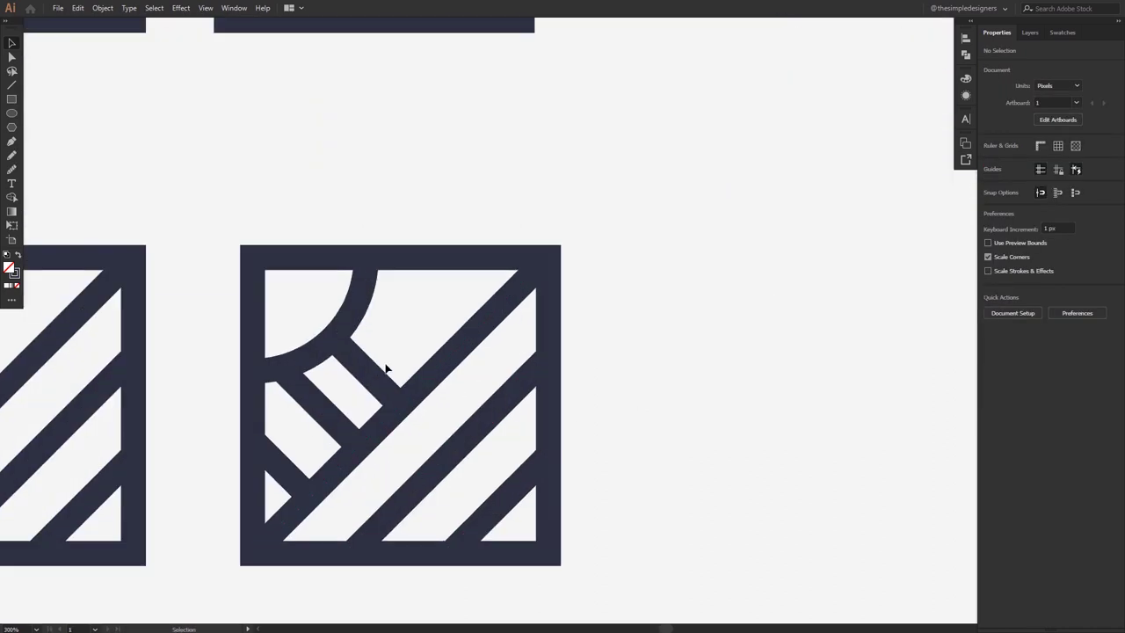
left_click(335, 400, "shift")
left_click(312, 404, "shift")
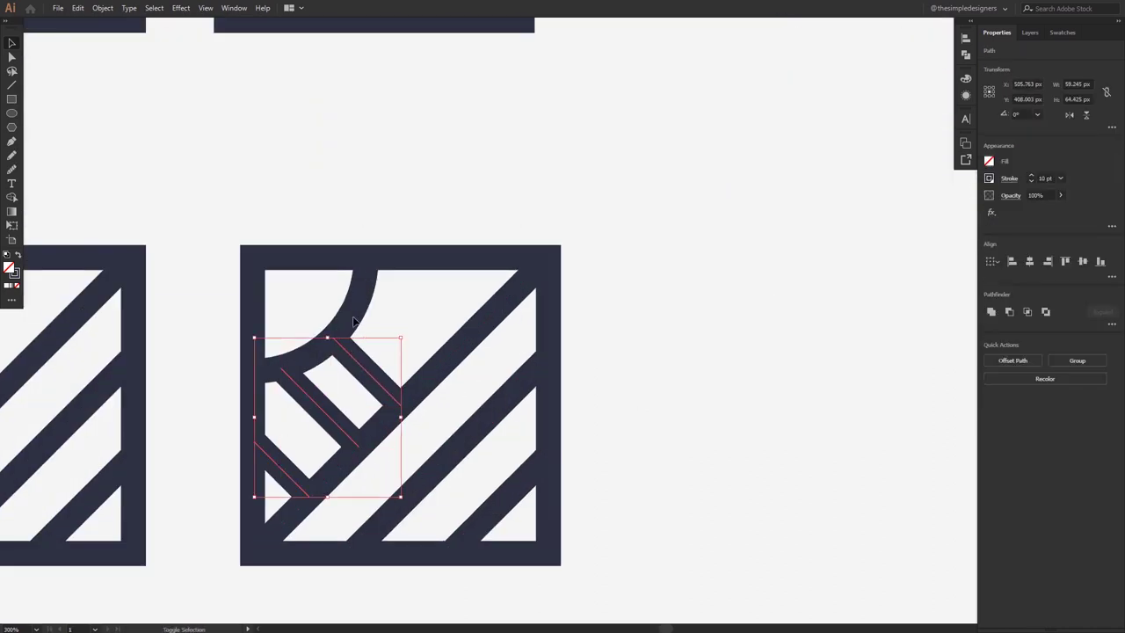
key("Delete")
scroll(351, 314, "down", 2)
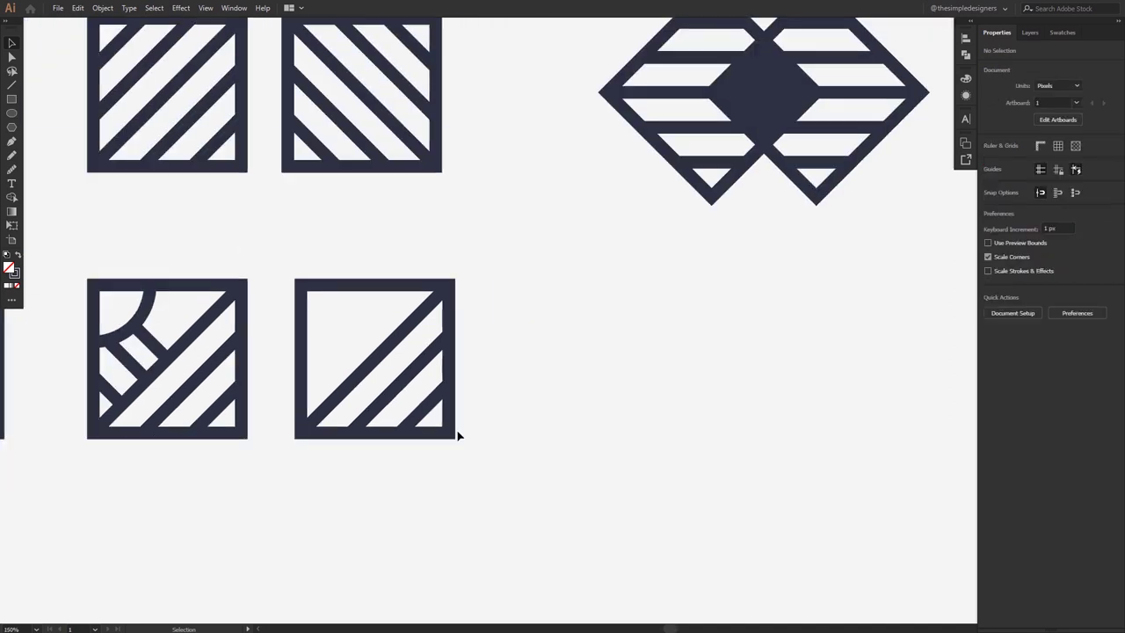
Step: Rotate the striped square 45° into a diamond and set it slightly to the right
mouse_move(300, 270)
left_mouse_down()
mouse_move(451, 278)
mouse_move(489, 383)
left_mouse_up()
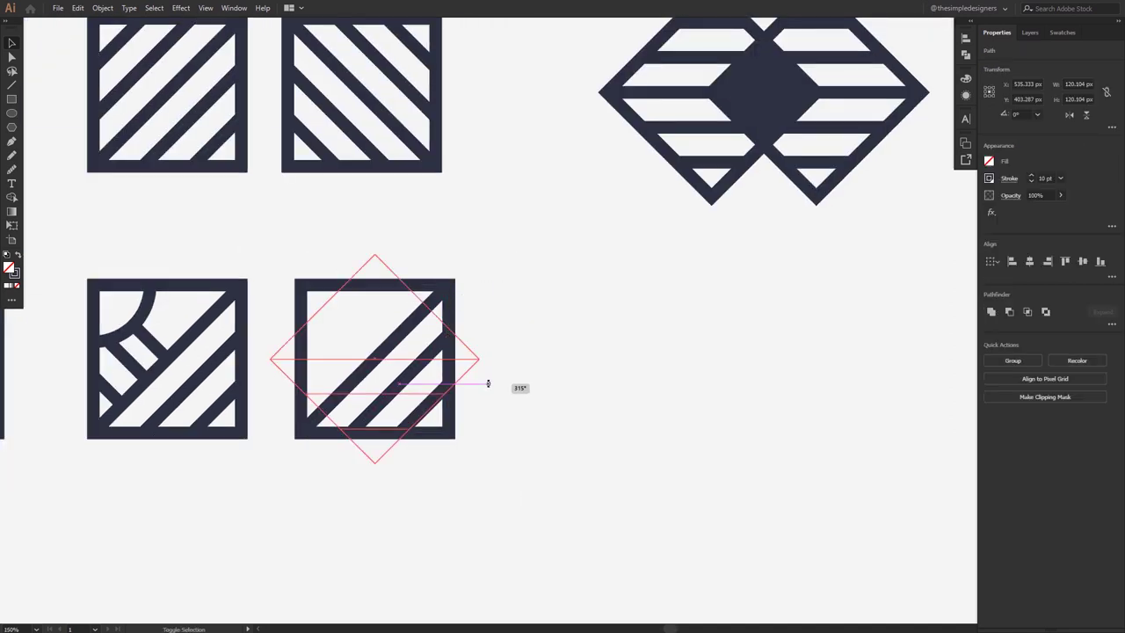
left_click_drag(394, 362, 466, 362)
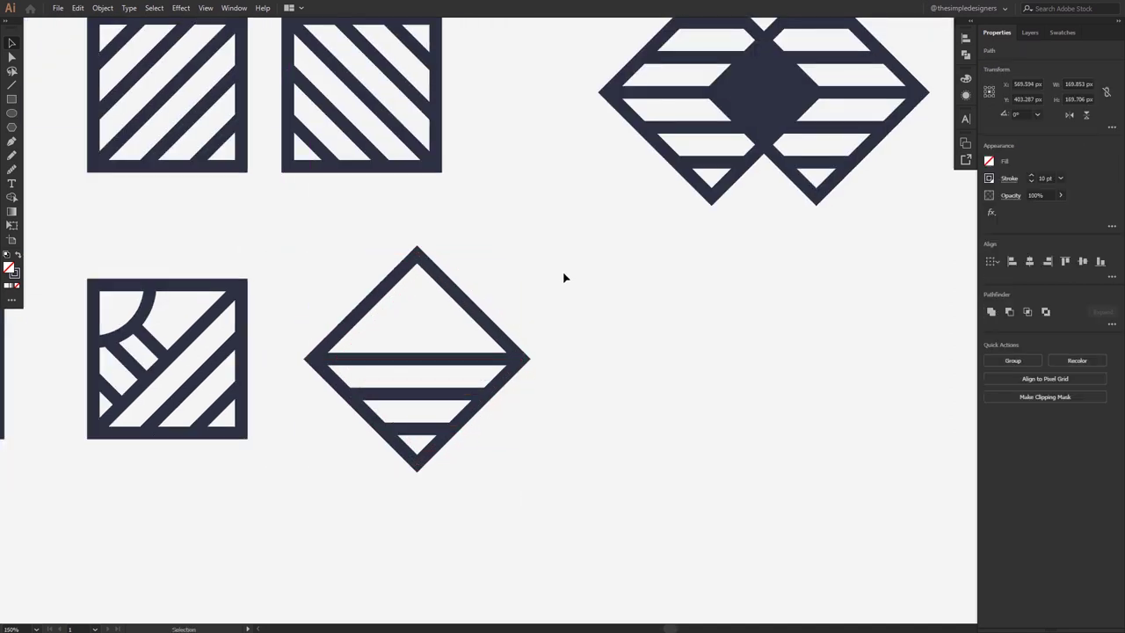
left_click(513, 314)
key("p")
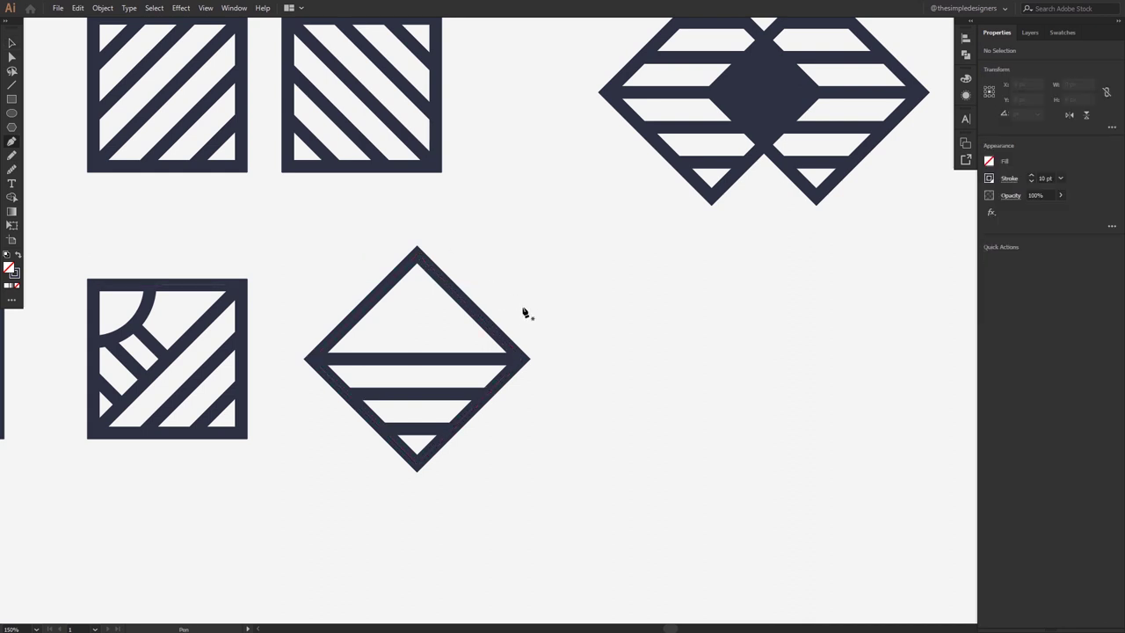
Step: Draw a vertical line up from the diamond's left corner, copy it to the right corner, and select both
left_click_drag(314, 356, 312, 315)
left_click_drag(318, 206, 317, 198)
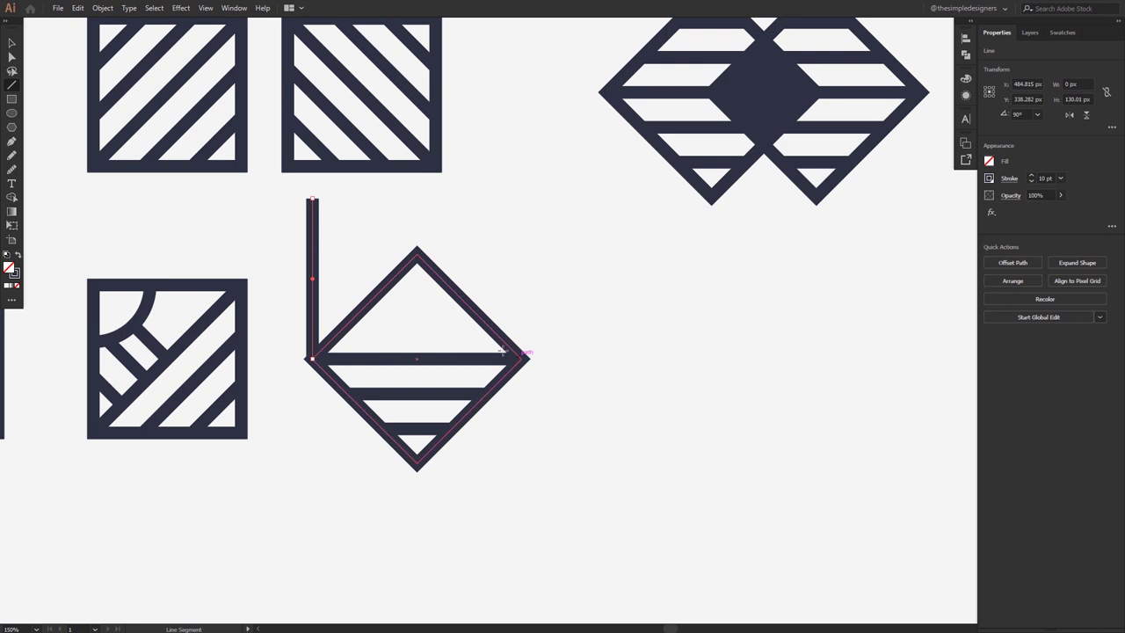
left_click_drag(313, 280, 521, 313)
left_click_drag(602, 227, 254, 253)
left_click(95, 10)
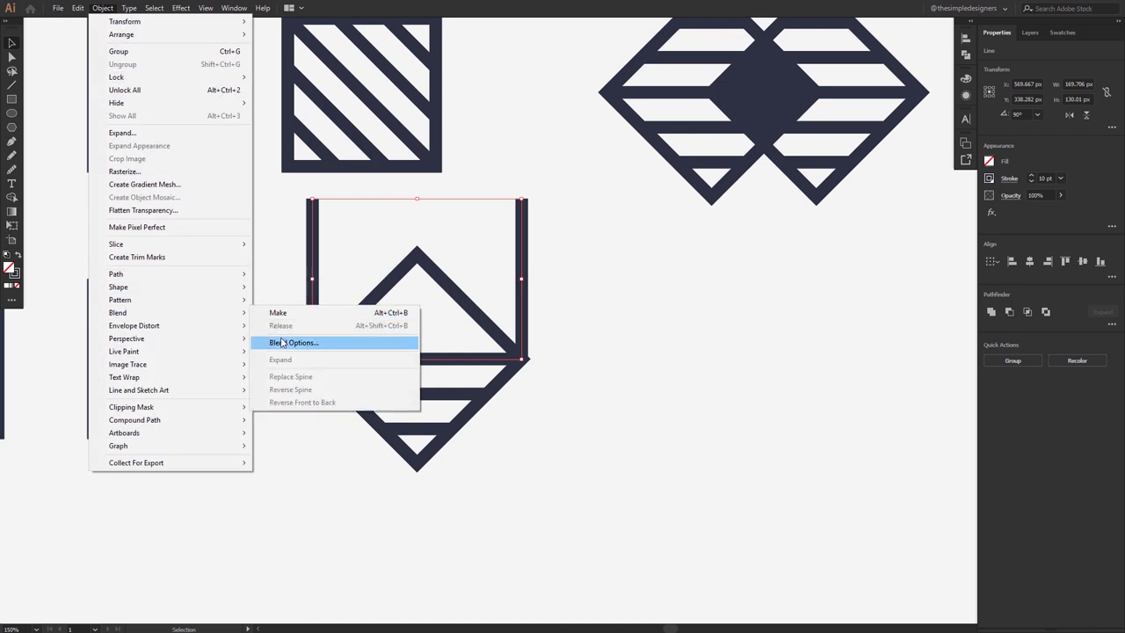
Step: Blend the two vertical lines into stripes using 5 specified steps
mouse_move(117, 313)
left_click(299, 342)
left_click(563, 348)
left_click(102, 8)
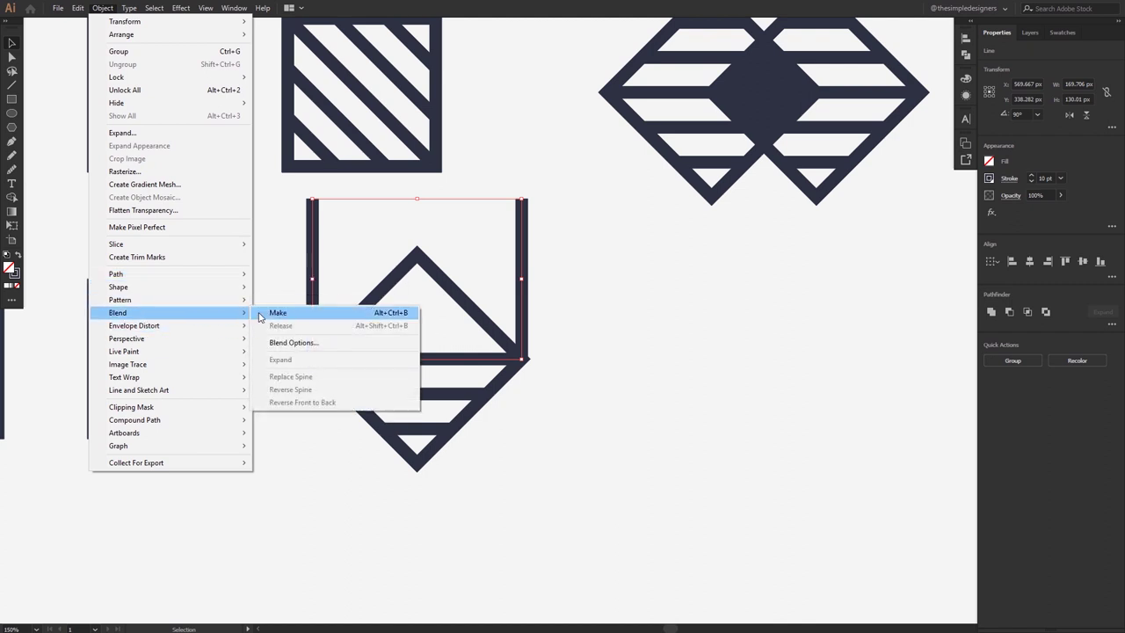
left_click(286, 313)
left_click(102, 8)
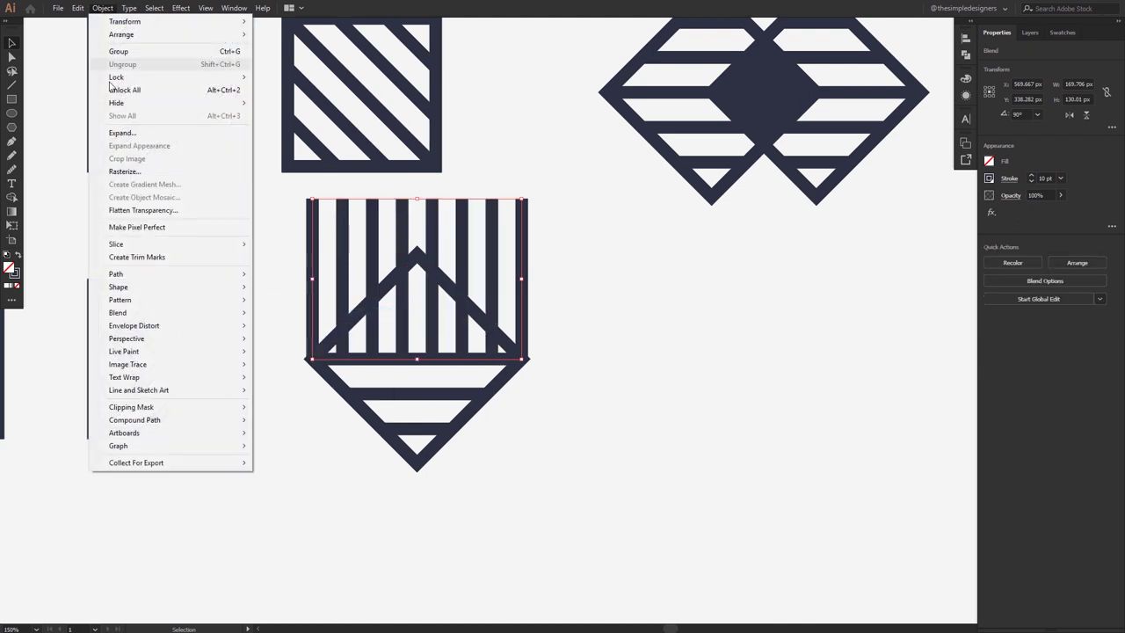
left_click(381, 324)
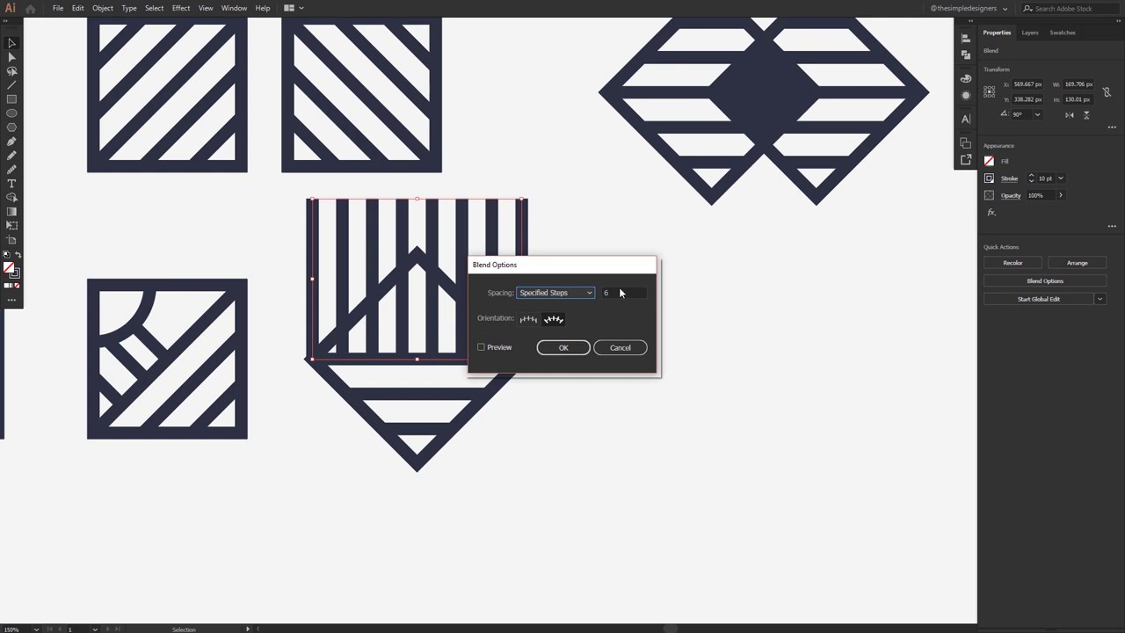
type("5")
left_click(507, 347)
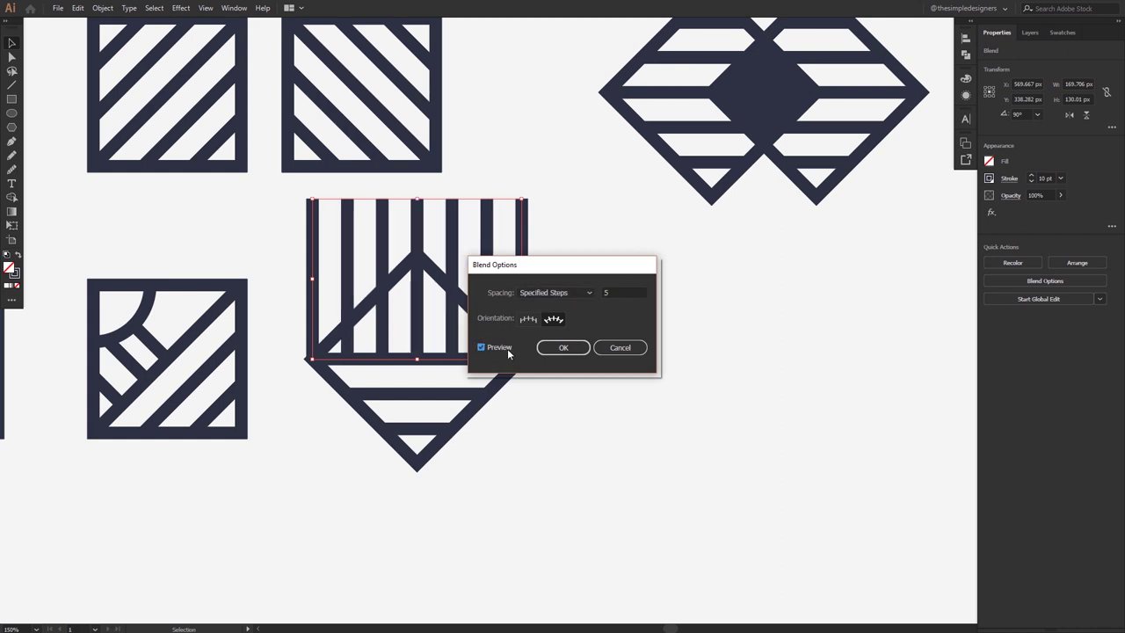
left_click(564, 347)
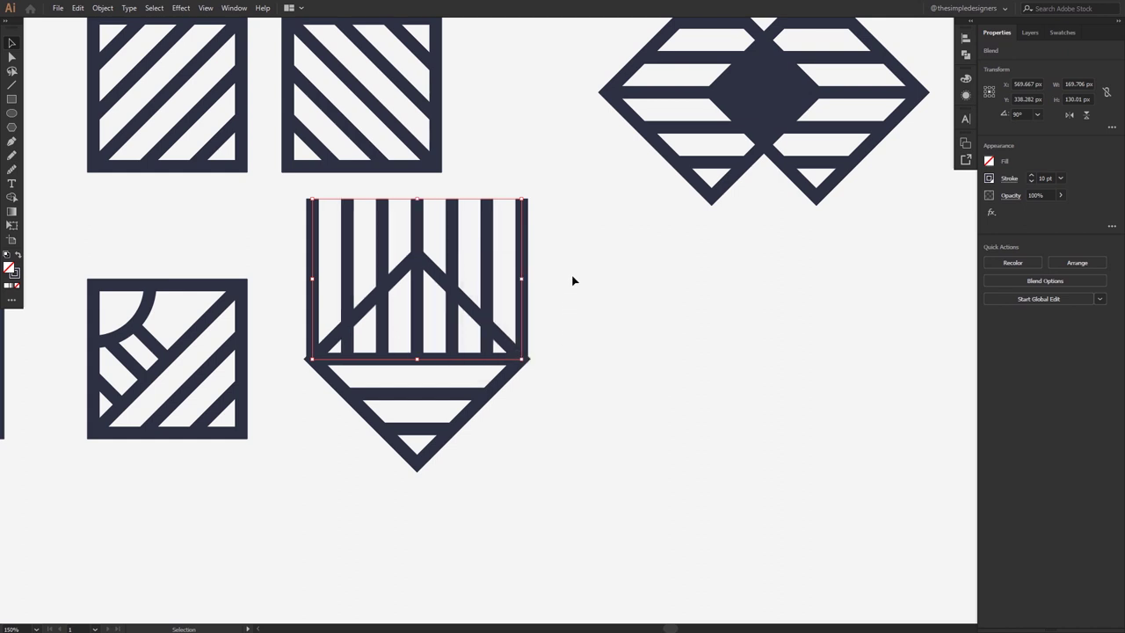
Step: Expand the blend into ordinary paths with Object > Expand
left_click(106, 8)
left_click(176, 130)
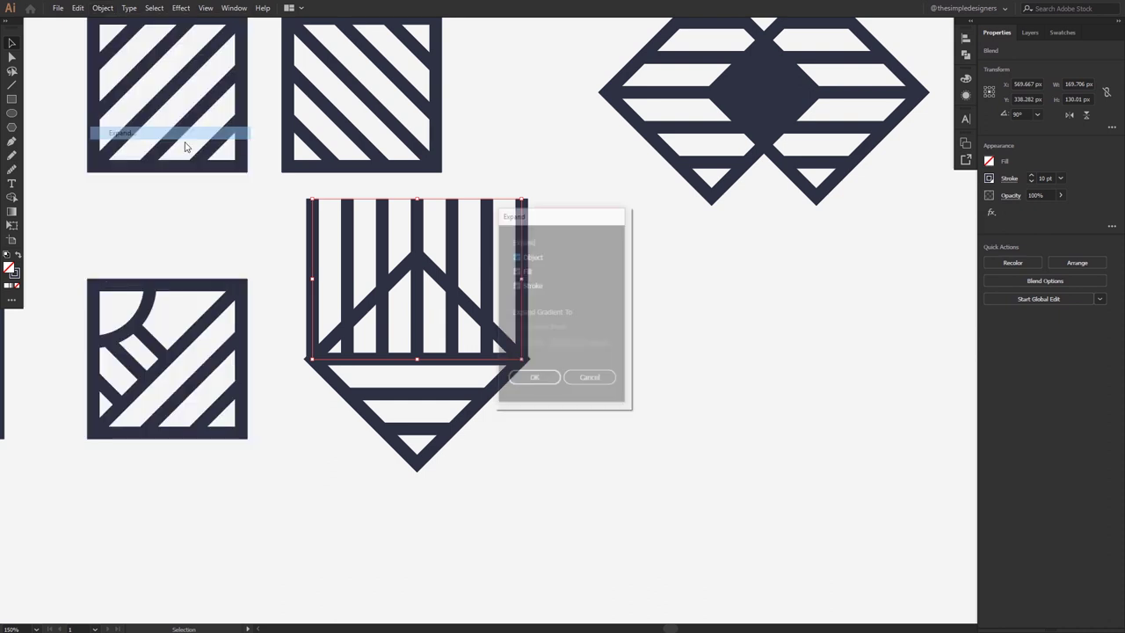
left_click(534, 380)
left_click(587, 300)
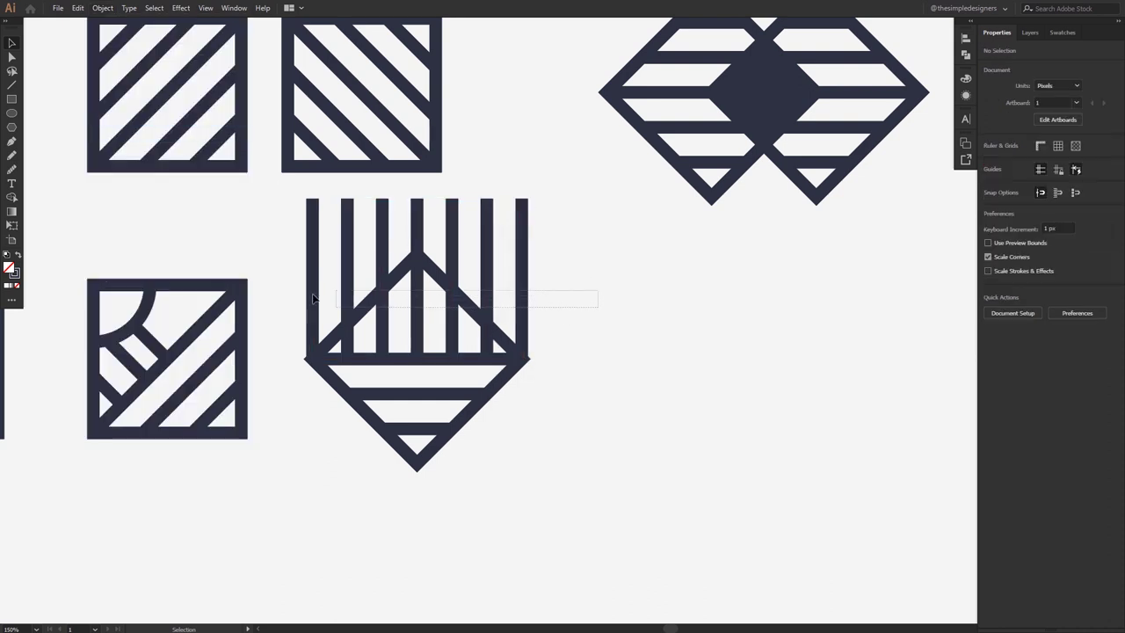
Step: Use Shape Builder with Alt to delete the stripe pieces sticking out above the diamond
left_click_drag(285, 330, 285, 331)
key("shift+m")
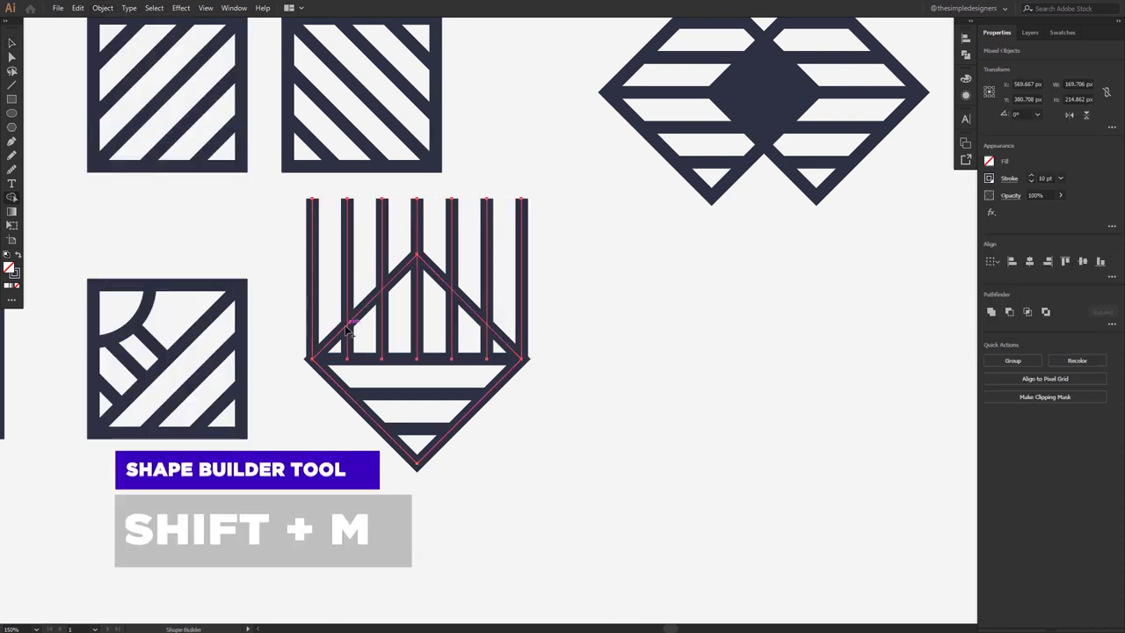
left_click_drag(538, 280, 389, 221)
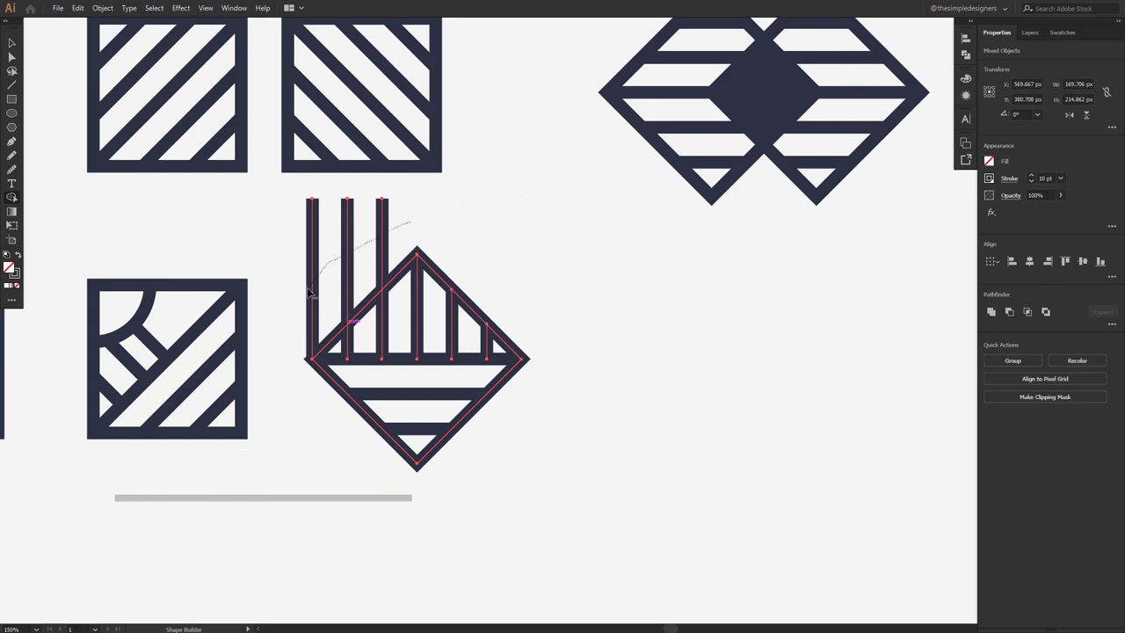
left_click_drag(317, 264, 495, 236)
key("v")
left_click(592, 342)
key("ctrl+minus")
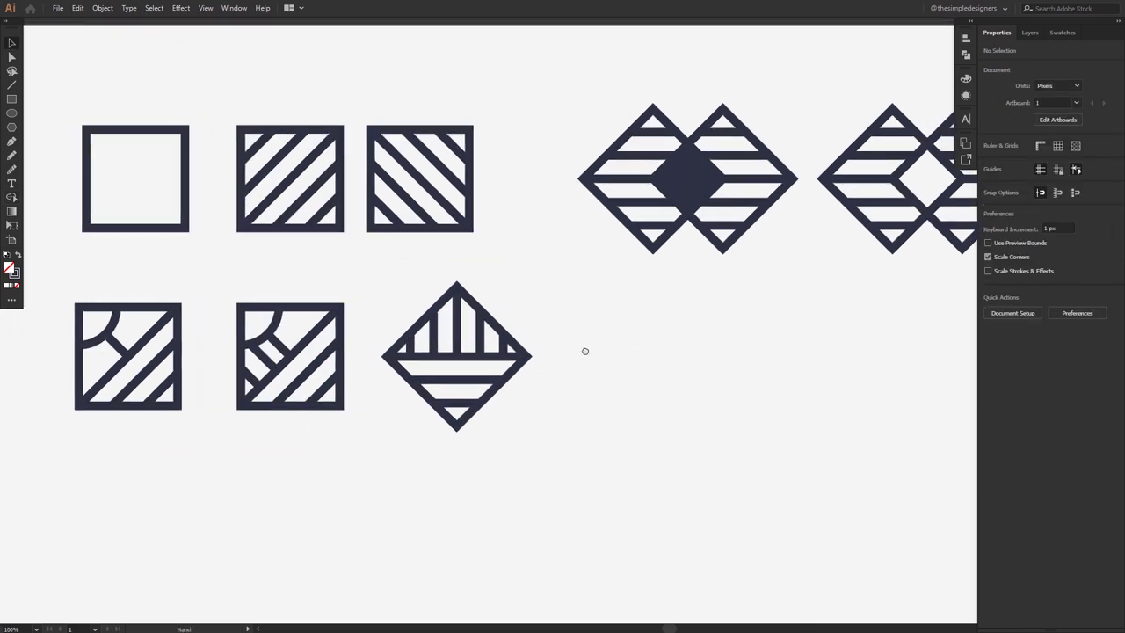
left_click(452, 356)
right_click(451, 357)
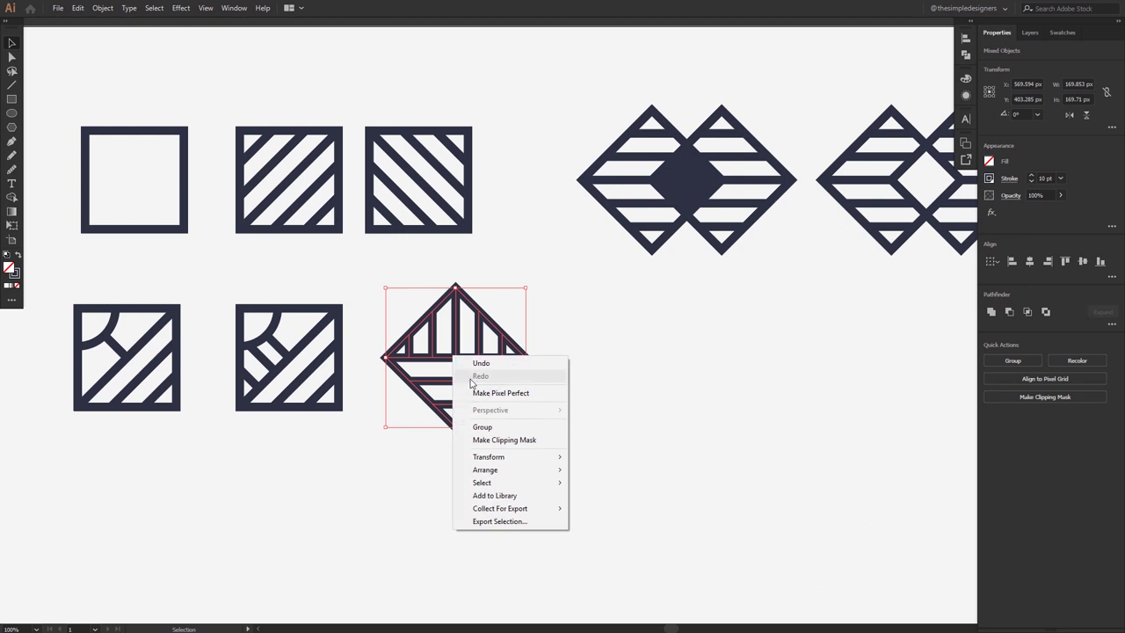
Step: Place a 180°-rotated copy of the grouped striped diamond to its right, then ungroup it
left_click(474, 427)
left_click_drag(465, 360, 645, 360)
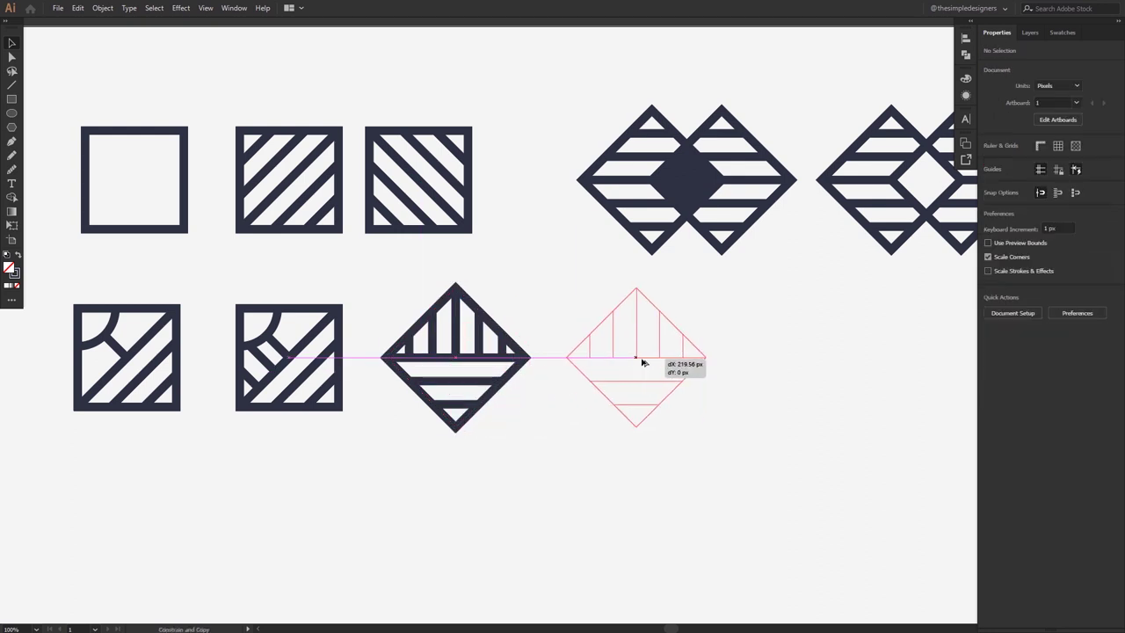
left_click_drag(708, 284, 563, 430)
left_click(796, 341)
left_click_drag(770, 389, 678, 412)
mouse_move(491, 326)
left_mouse_down()
mouse_move(507, 346)
mouse_move(447, 332)
left_mouse_up()
right_click(477, 352)
left_click(502, 449)
Step: Ungroup the first two squares of the second row and select all four icons
right_click(283, 332)
left_click(303, 408)
right_click(128, 328)
left_click(149, 397)
left_click(674, 486)
left_click_drag(675, 486, 188, 413)
Step: Align the four second-row icons on vertical centres and distribute them horizontally
left_click(1084, 262)
left_click(1111, 277)
left_click(1086, 344)
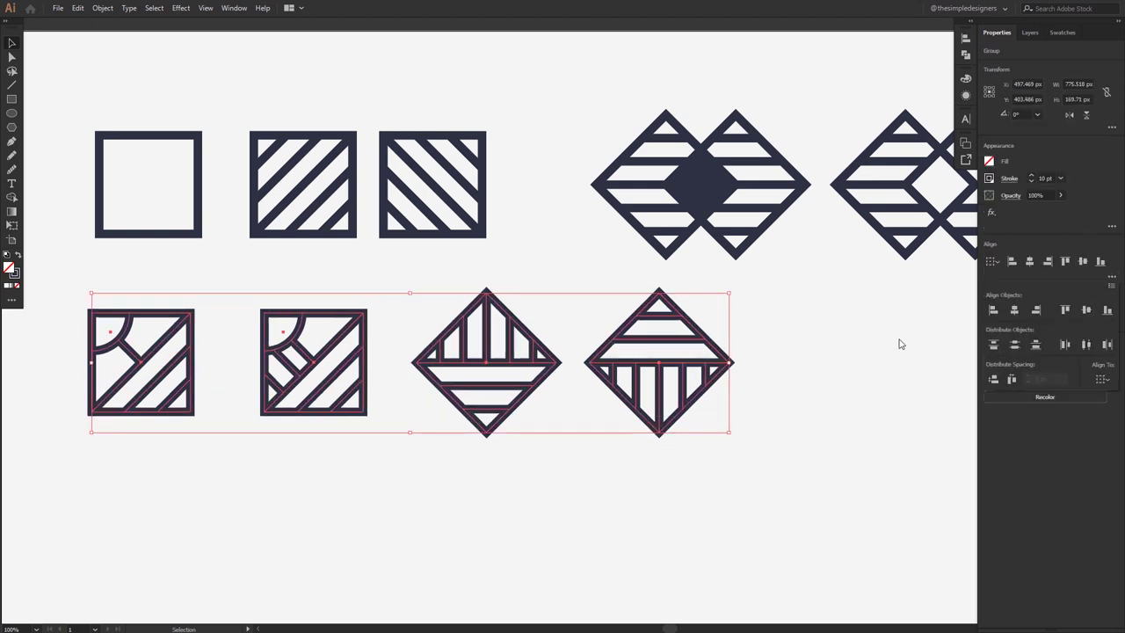
left_click(849, 337)
Step: Zoom and pan to the empty artboard area below the icon rows
key("ctrl+minus")
key("ctrl+minus")
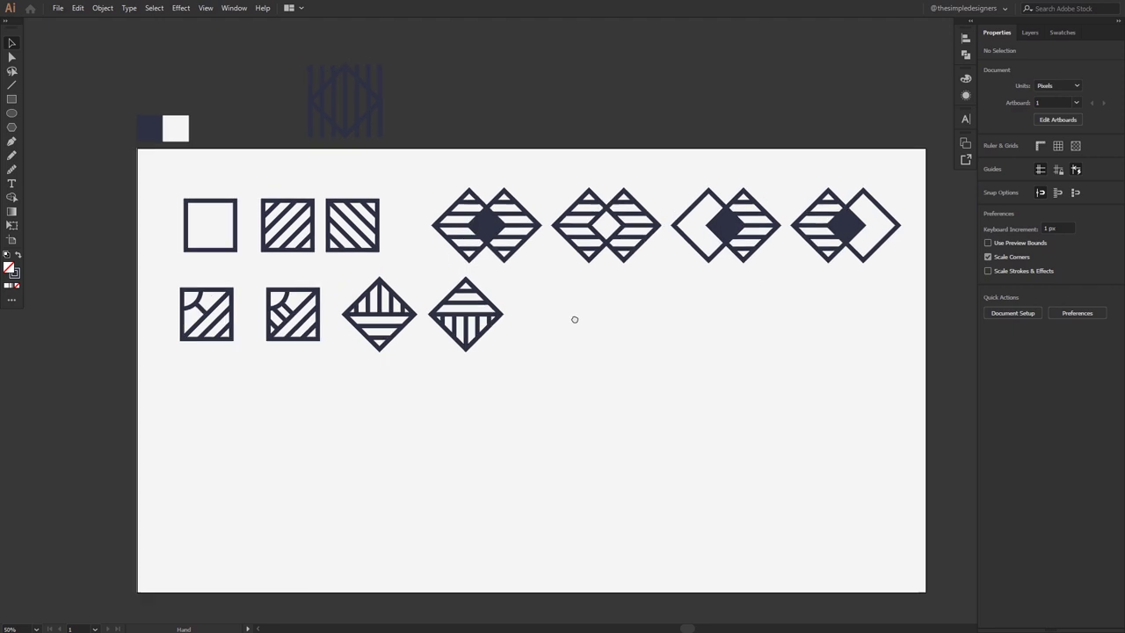
left_click_drag(560, 315, 603, 309)
key("ctrl+plus")
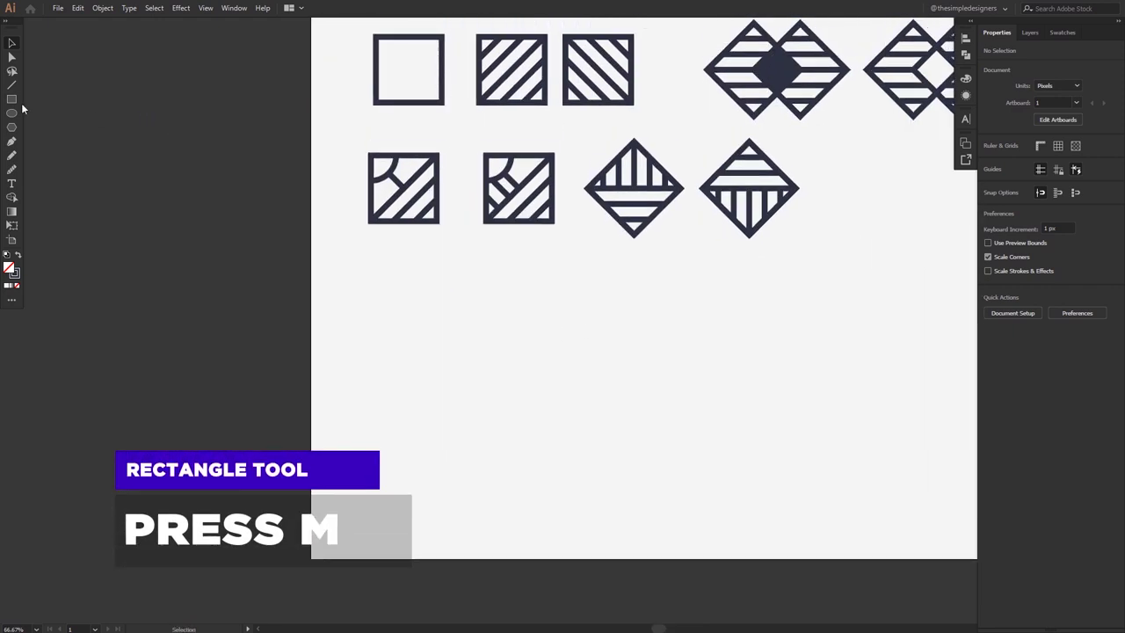
key("m")
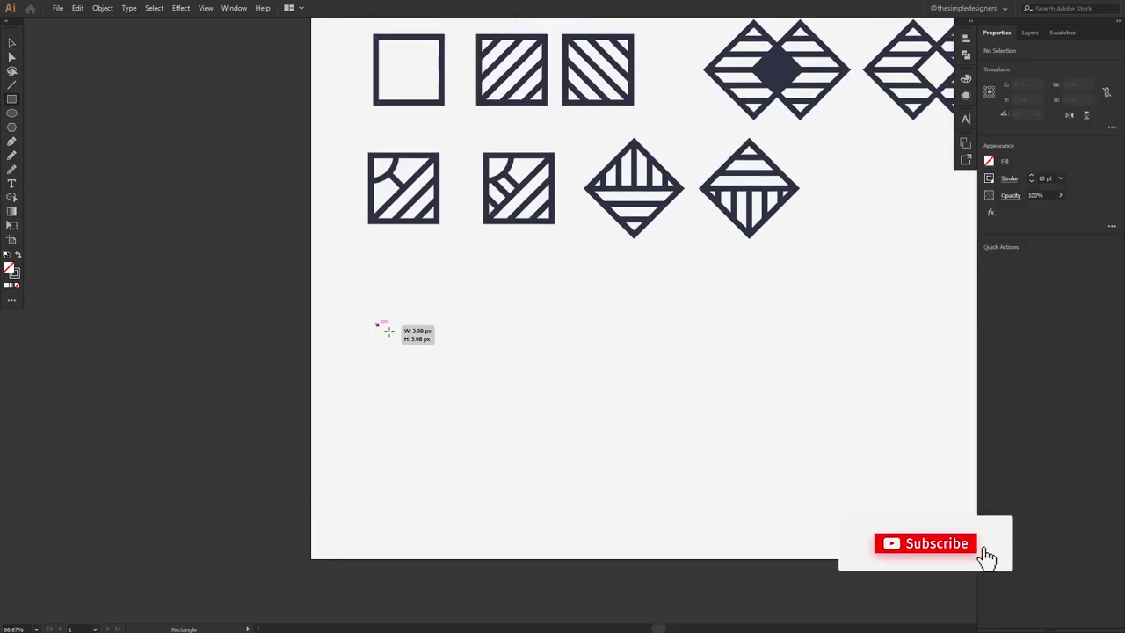
Step: Draw a tall, thin rectangle below the rows and make it slightly narrower
left_click_drag(388, 331, 413, 390)
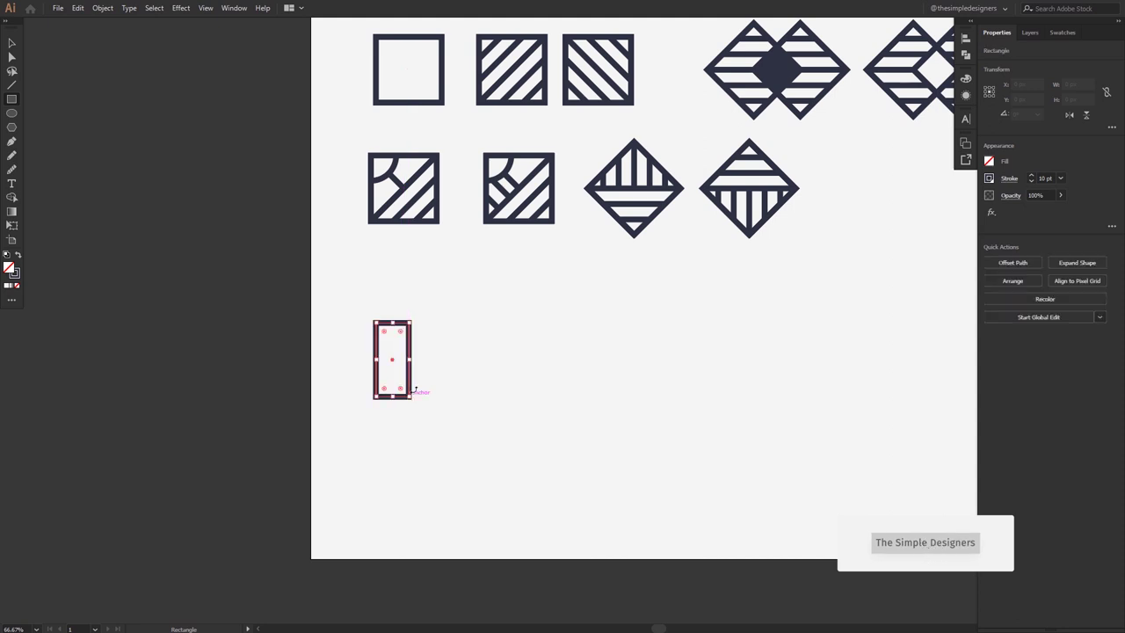
left_click(437, 343)
left_click(393, 363)
scroll(392, 362, "up", 2)
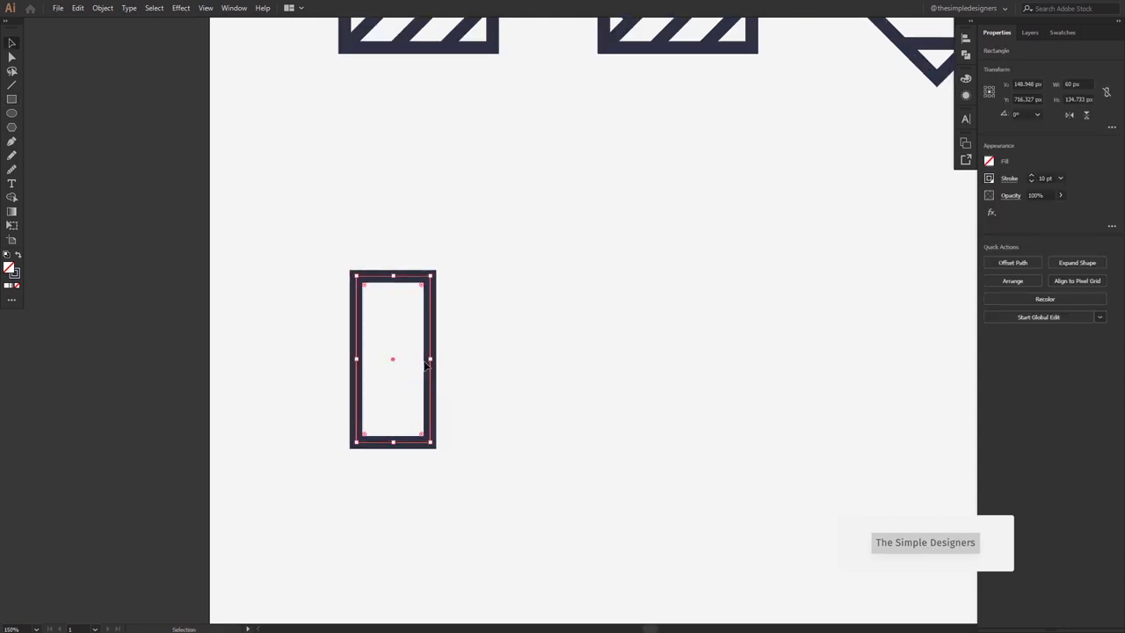
left_click_drag(426, 359, 425, 359)
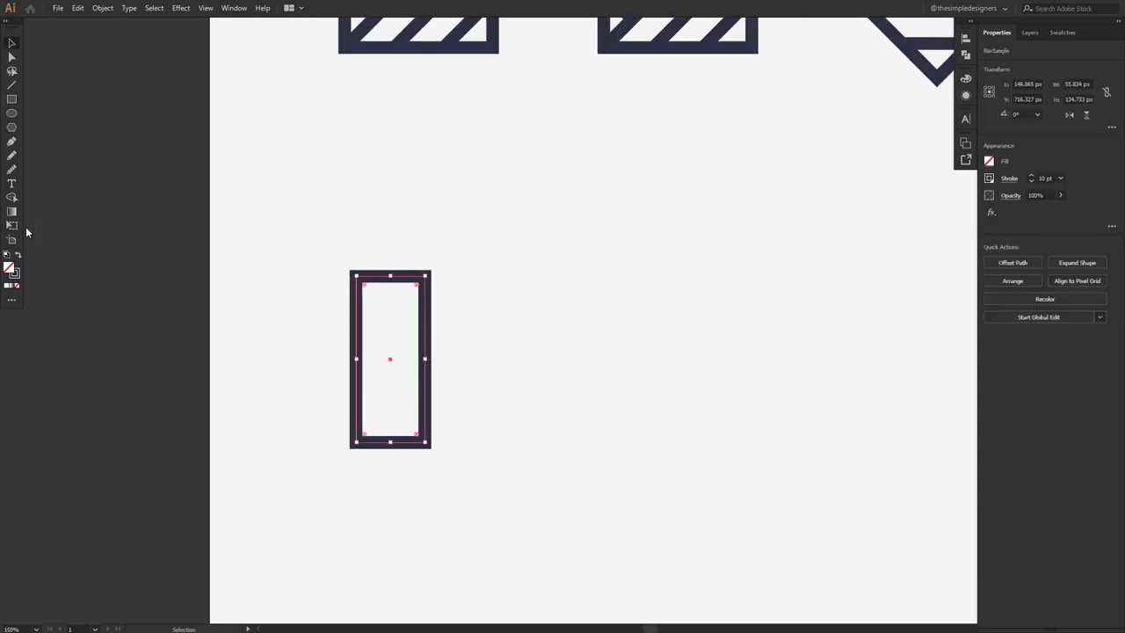
Step: Skew the rectangle into a slanted parallelogram and place a copy down and right
mouse_move(392, 278)
left_mouse_down()
mouse_move(424, 294)
mouse_move(346, 301)
left_mouse_up()
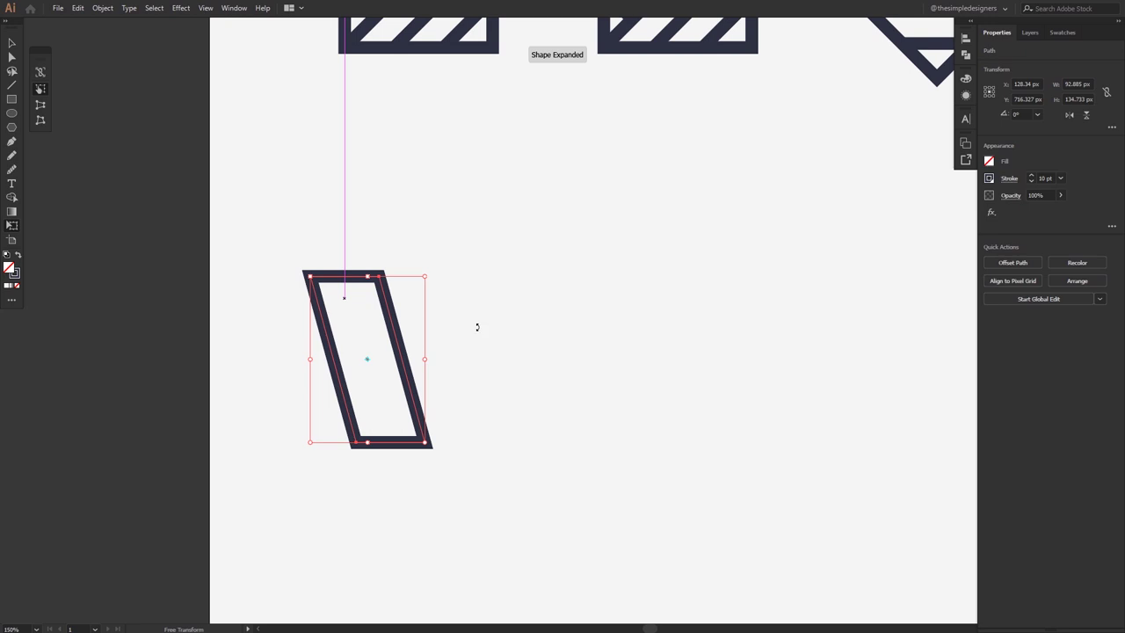
key("v")
left_click(518, 346)
scroll(518, 346, "down", 2)
left_click_drag(449, 354, 510, 388)
left_click_drag(621, 372, 552, 407)
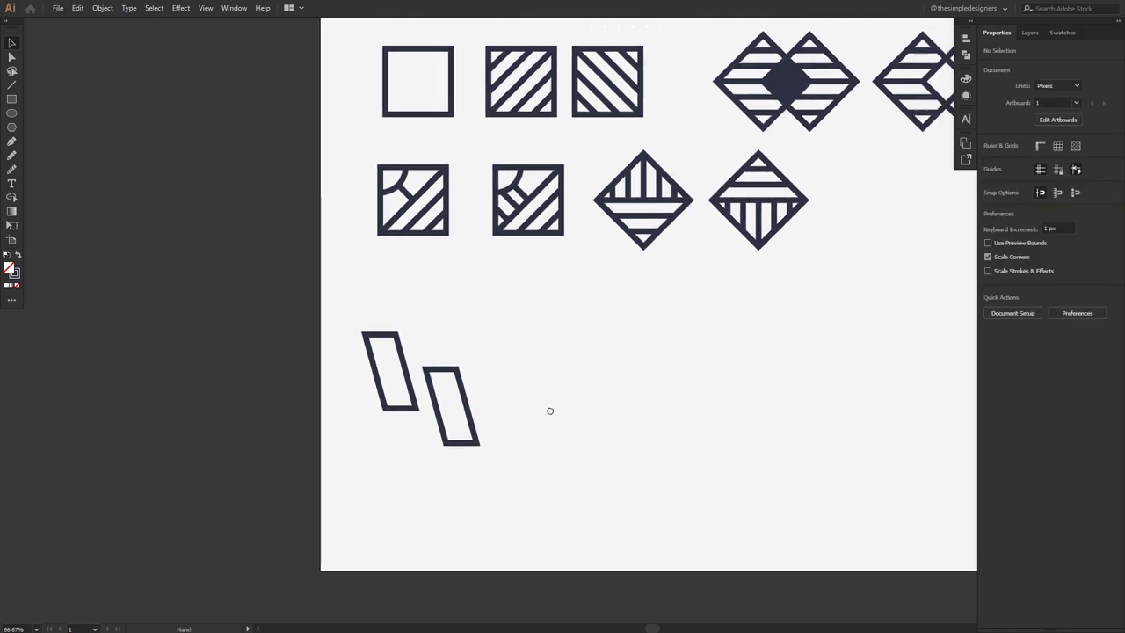
Step: Place a copy of the parallelogram pair to the right and make it solid-filled
mouse_move(539, 464)
left_mouse_down()
mouse_move(381, 358)
mouse_move(421, 375)
left_mouse_up()
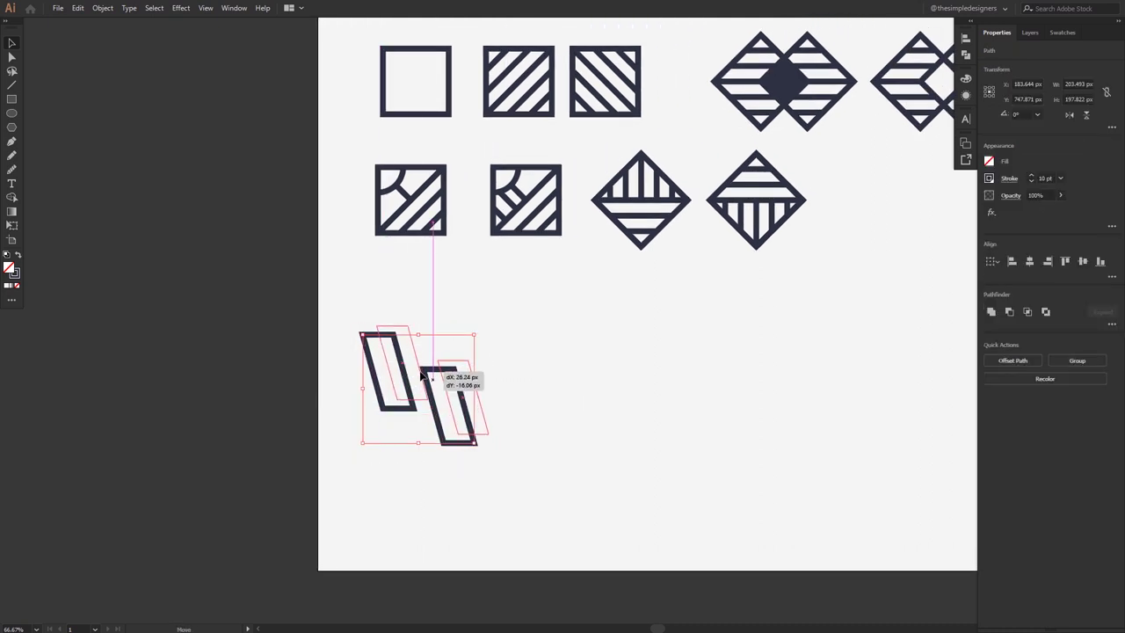
left_click_drag(548, 444, 398, 348)
left_click_drag(413, 400, 562, 403)
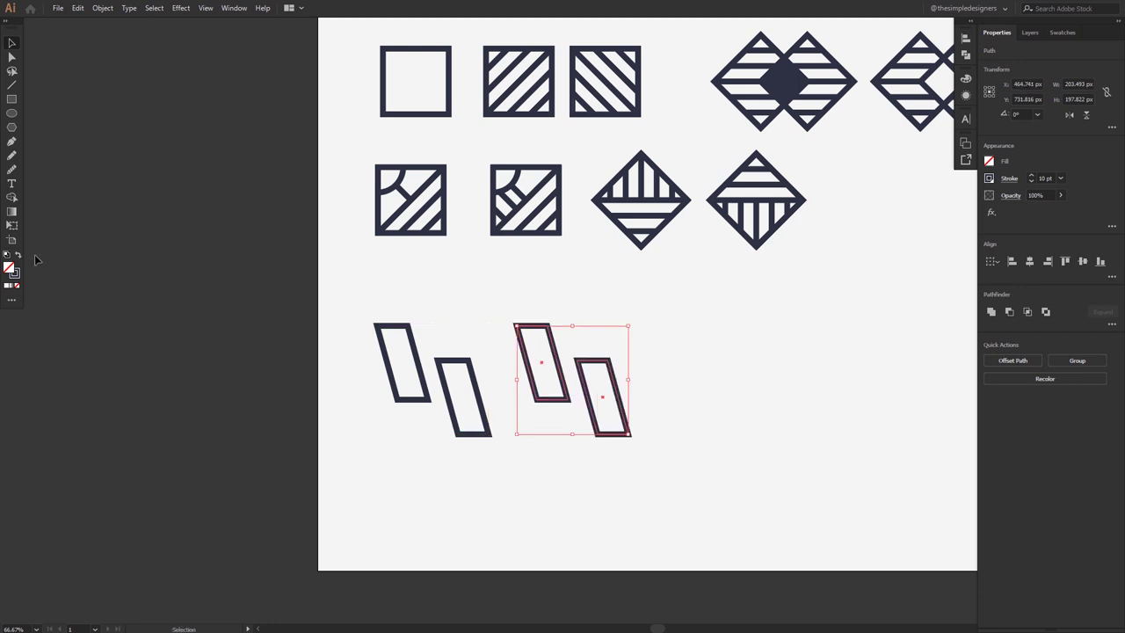
left_click(18, 255)
Step: Add a third pair with a solid top and a thick-outlined bottom parallelogram via Eyedropper
left_click_drag(630, 422, 390, 442)
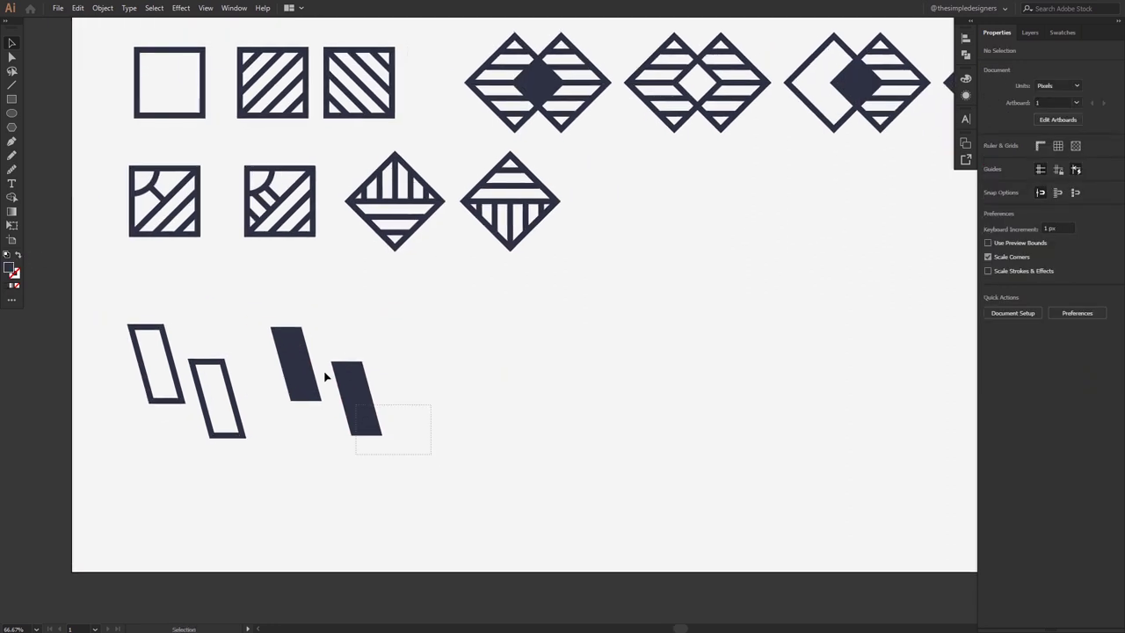
left_click_drag(296, 374, 447, 405)
left_click(505, 395)
left_click(19, 256)
key("slash")
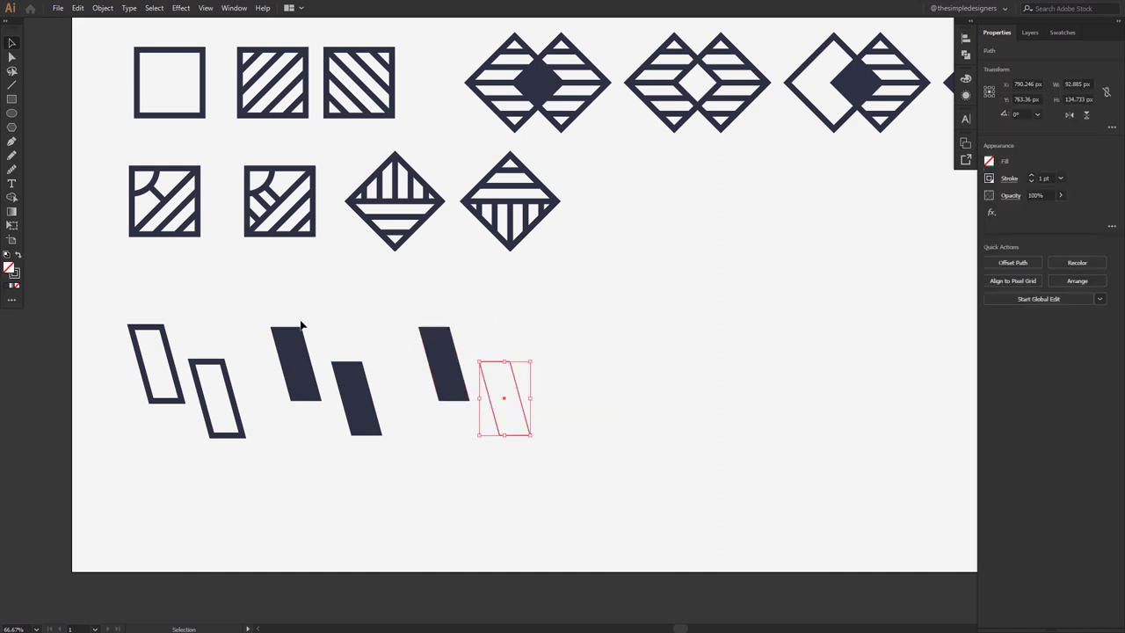
key("i")
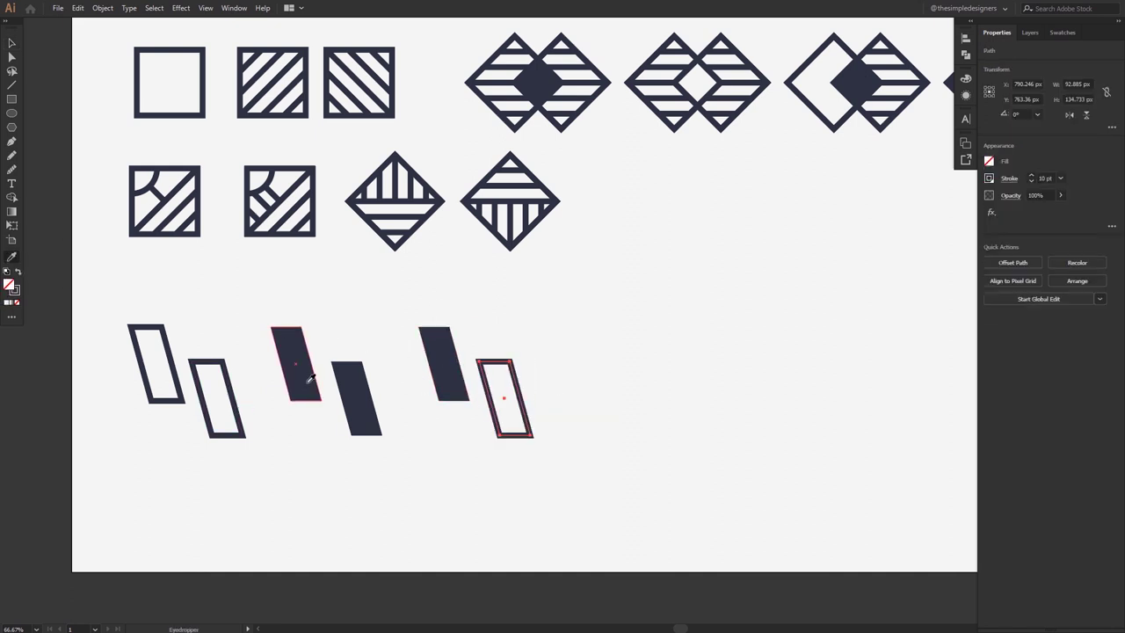
left_click(623, 385)
left_click_drag(624, 384, 580, 387)
Step: Add a fourth pair at the row's end, rotated 180° so outline sits over solid
left_click_drag(398, 336, 562, 400)
left_click_drag(666, 360, 666, 360)
left_click_drag(654, 451, 532, 435)
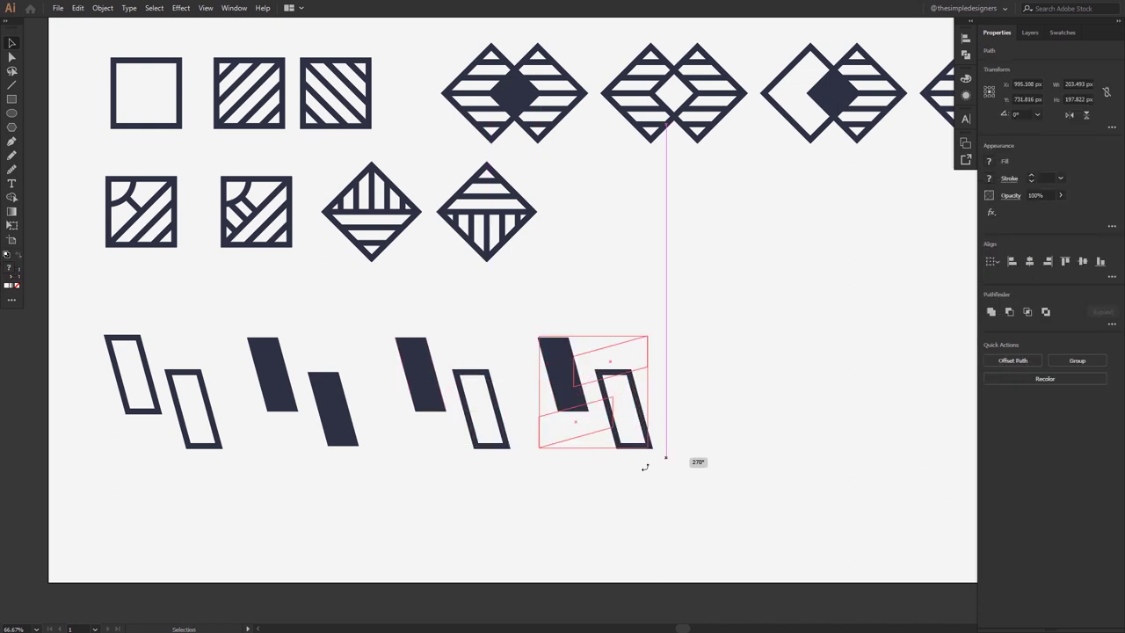
left_click(723, 389)
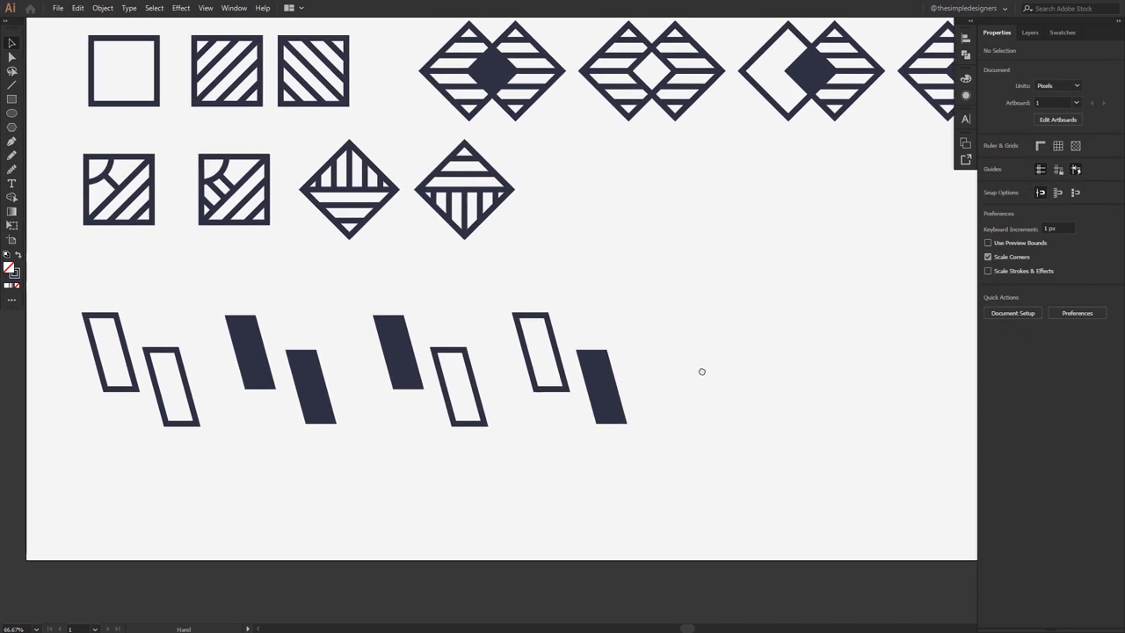
Step: Distribute the four parallelogram pairs evenly across their row
scroll(700, 371, "left", 3)
left_click_drag(821, 465, 668, 318)
left_click(448, 413)
right_click(297, 362)
left_click(873, 558)
left_click_drag(845, 494, 269, 318)
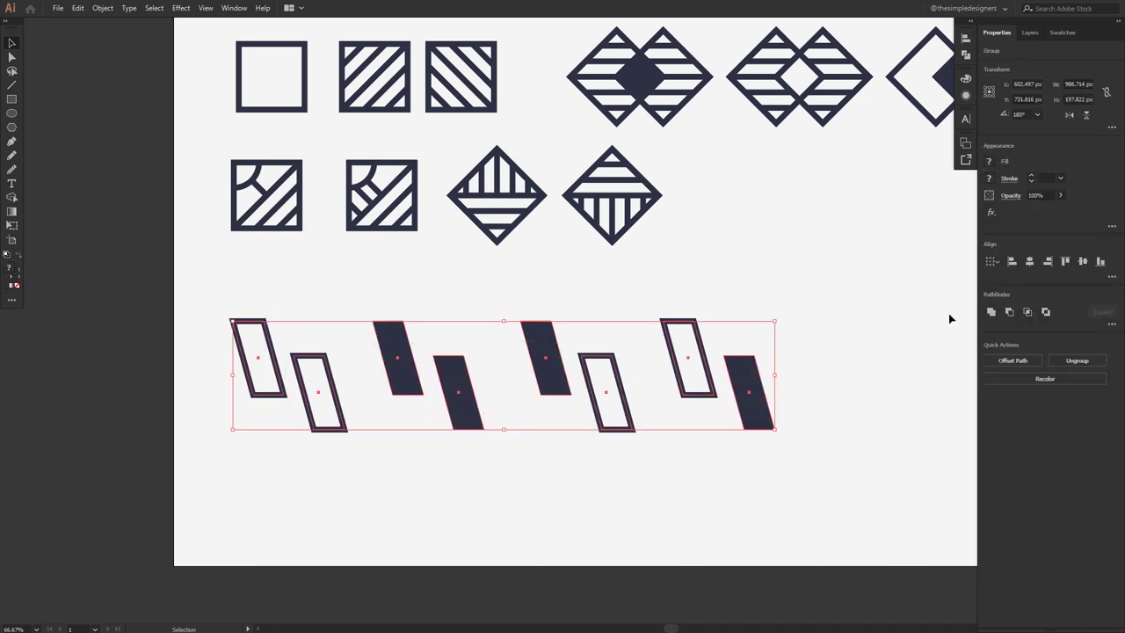
left_click(1086, 347)
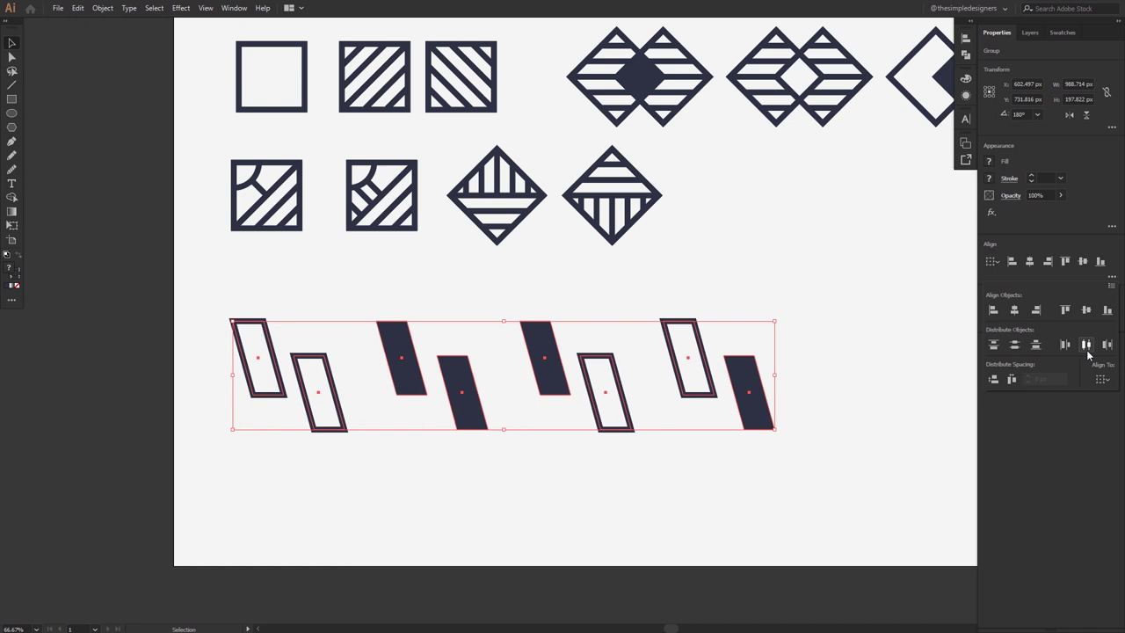
left_click(773, 246)
Step: Move the flipped diamond further right and redistribute the four second-row icons horizontally
left_click_drag(716, 241, 613, 342)
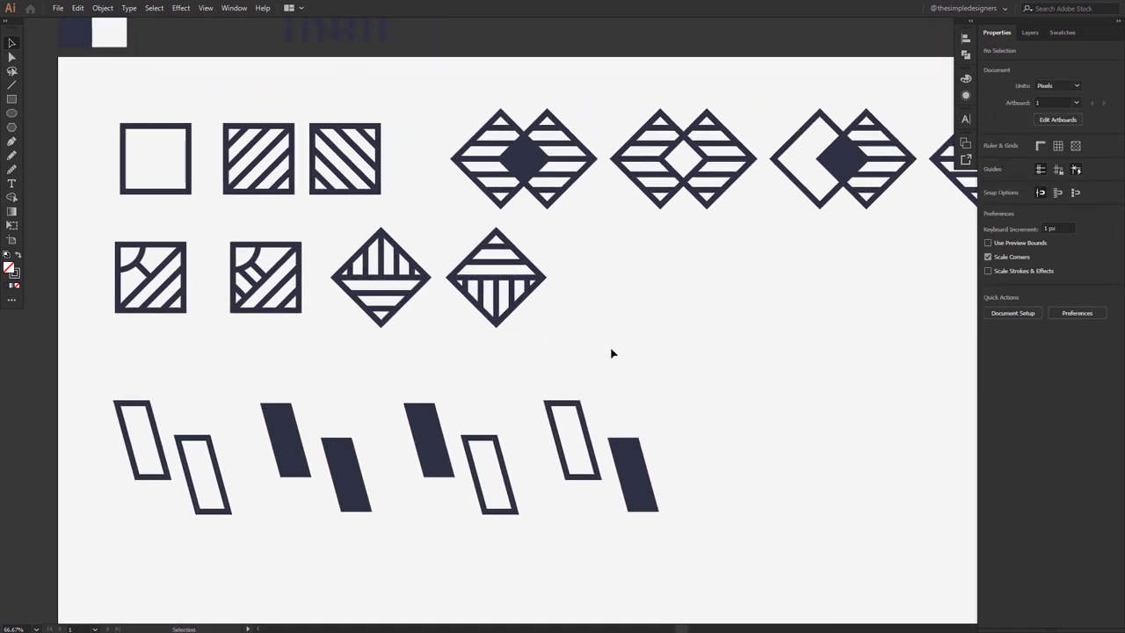
left_click_drag(459, 244, 580, 279)
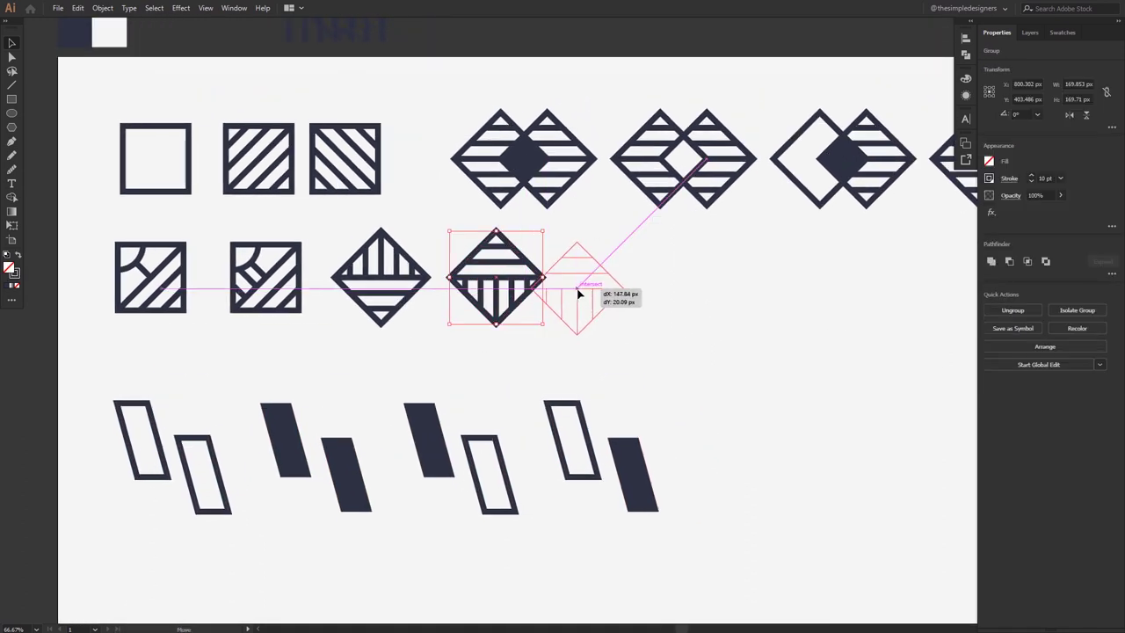
left_click(486, 324)
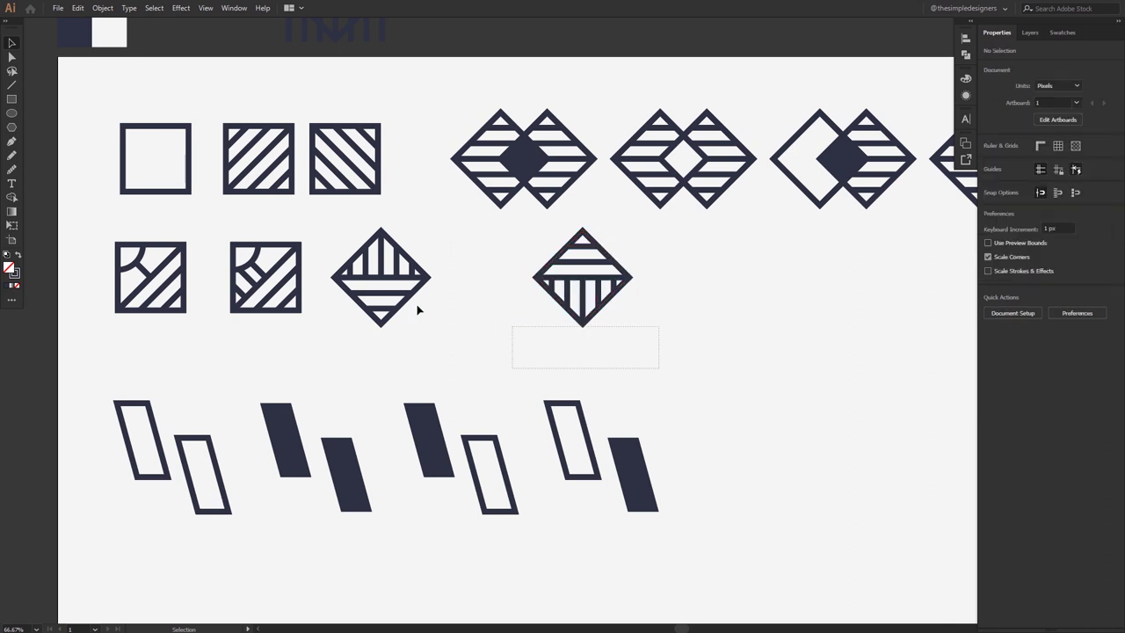
left_click_drag(658, 364, 150, 238)
left_click(1112, 277)
left_click(1086, 344)
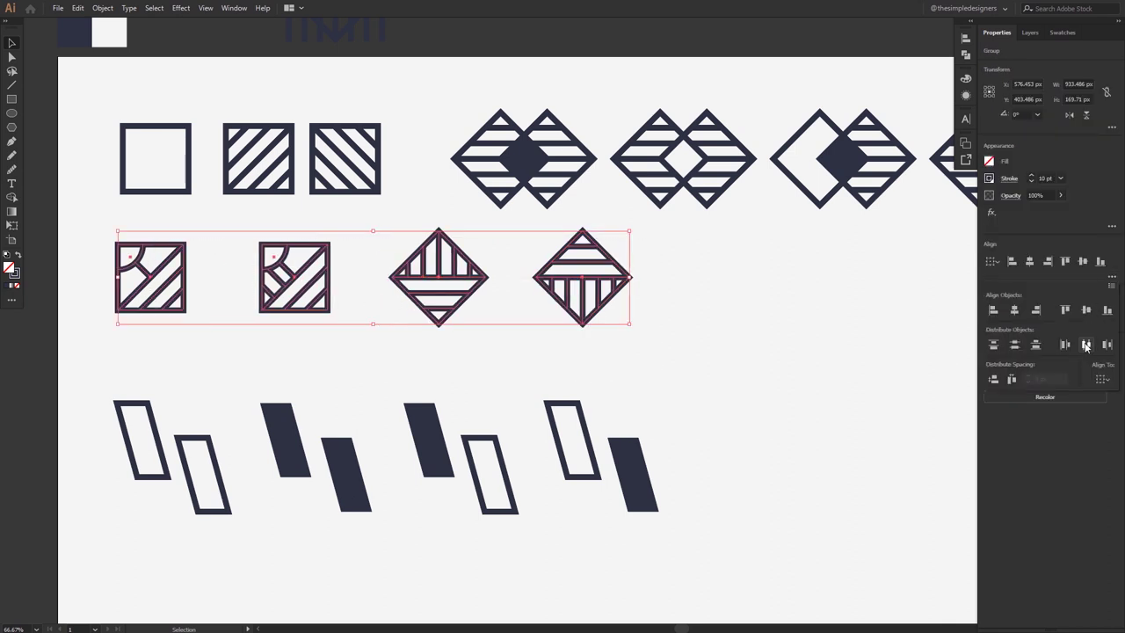
left_click(692, 311)
Step: Move the second row and parallelogram row lower to balance the three rows
scroll(692, 311, "down", 1)
left_click_drag(736, 493, 278, 245)
left_click(293, 297)
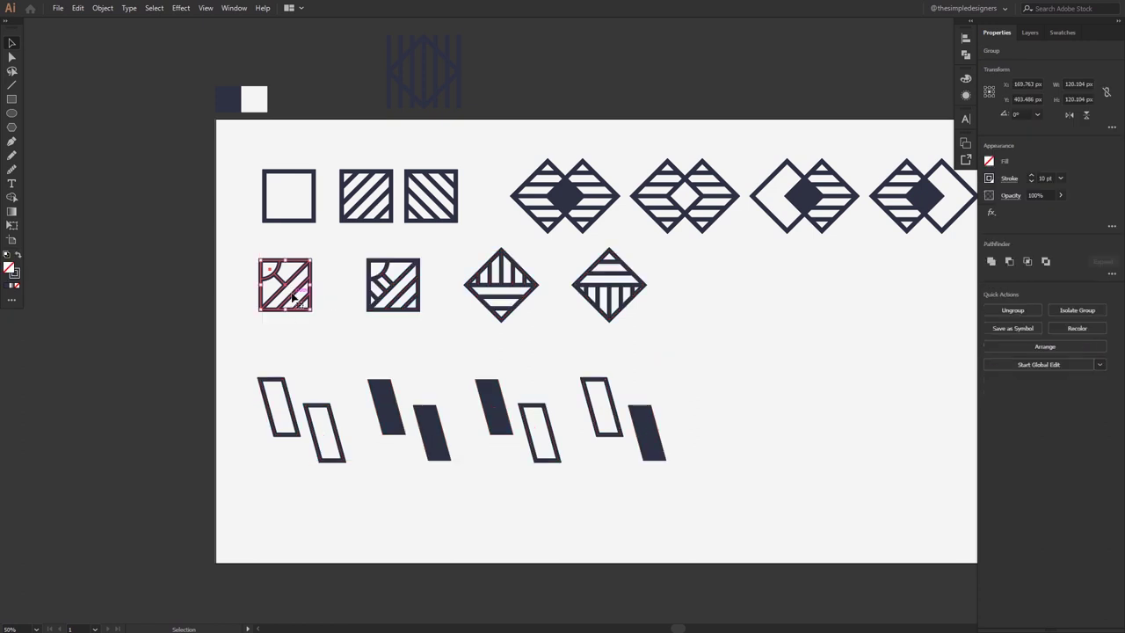
left_click_drag(731, 476, 262, 246)
mouse_move(301, 290)
left_mouse_down()
mouse_move(302, 323)
mouse_move(301, 290)
left_mouse_up()
left_click(795, 356)
mouse_move(796, 356)
left_mouse_down()
mouse_move(644, 283)
mouse_move(655, 287)
left_mouse_up()
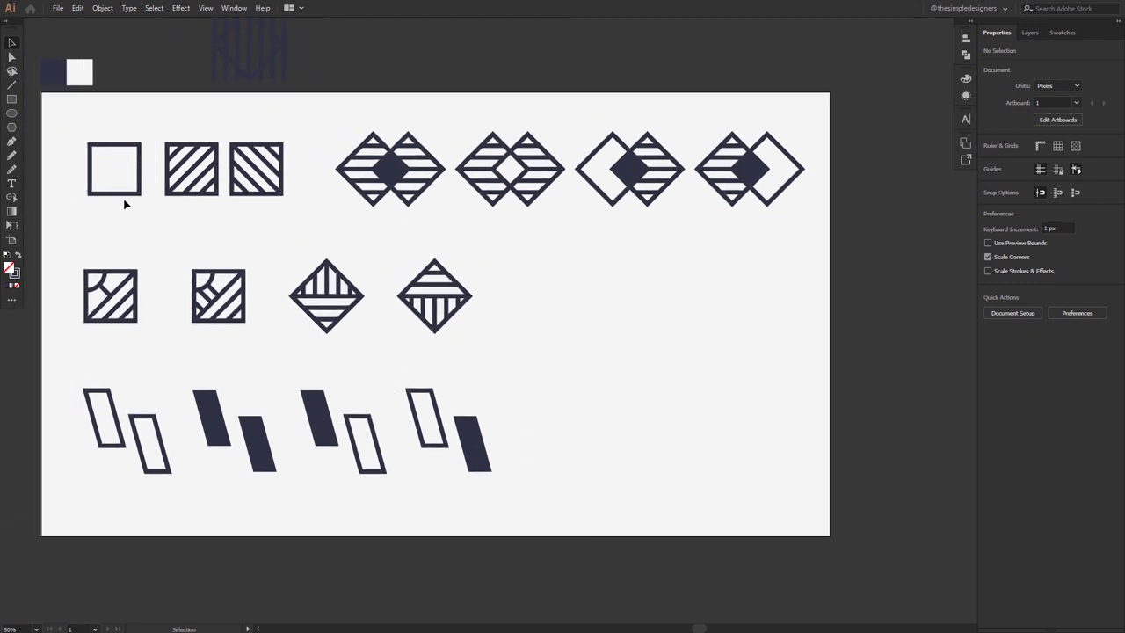
Step: Copy the plain square to the second row's end and rotate it 45° into a diamond
left_click_drag(127, 197, 567, 326)
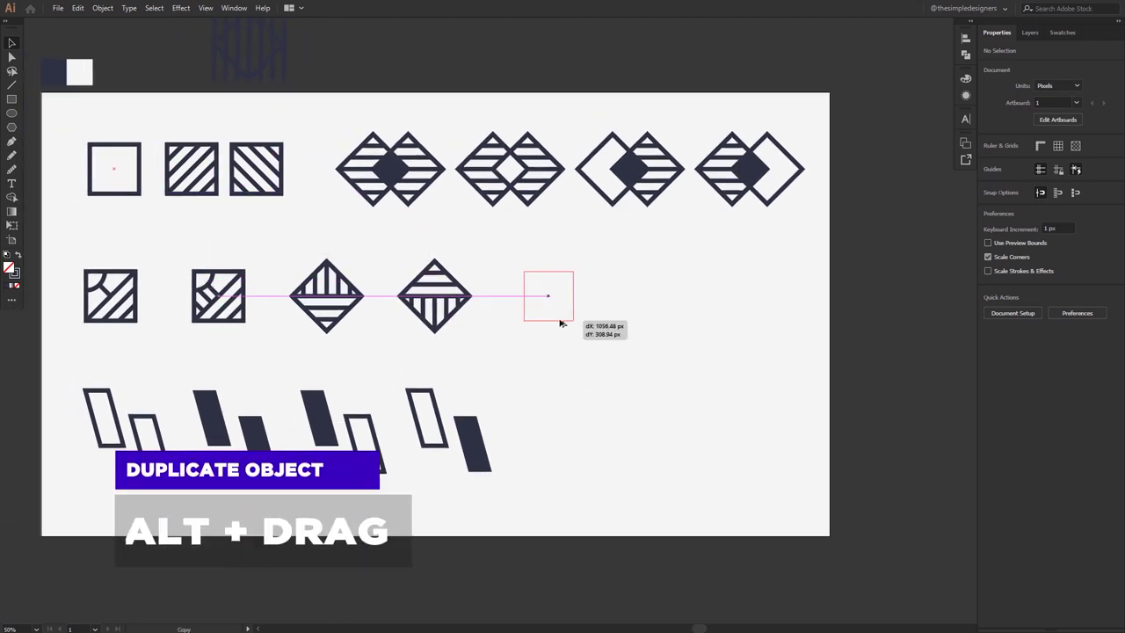
left_click_drag(567, 326, 565, 320)
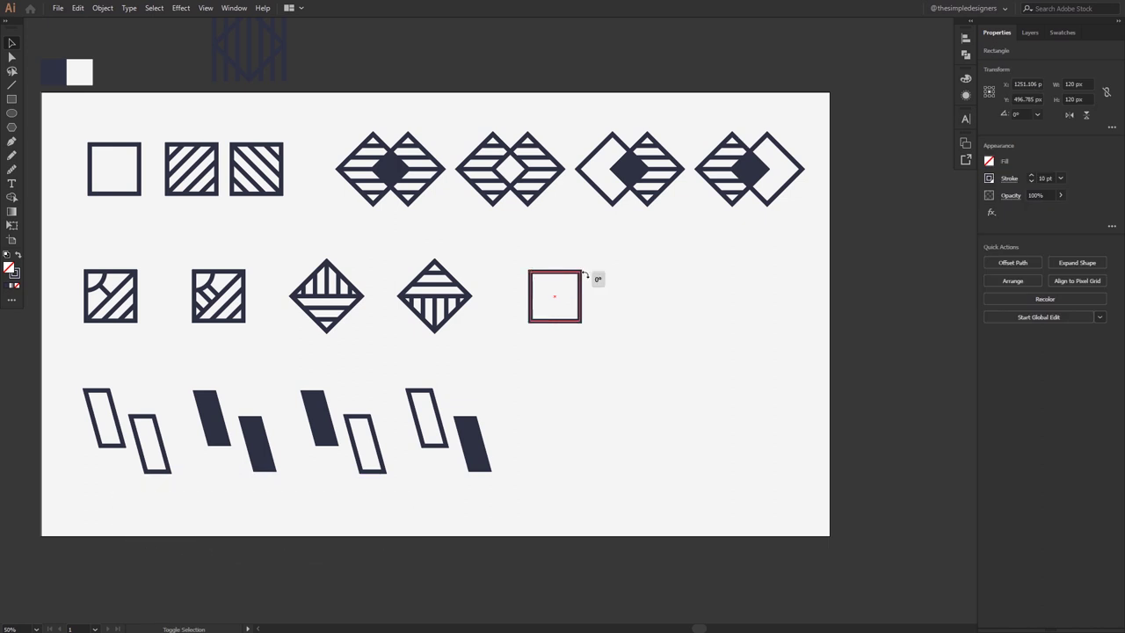
left_click_drag(587, 274, 593, 301)
Step: Raise the diamond's bottom anchor to flatten it into a squat kite
left_click_drag(566, 349, 545, 314)
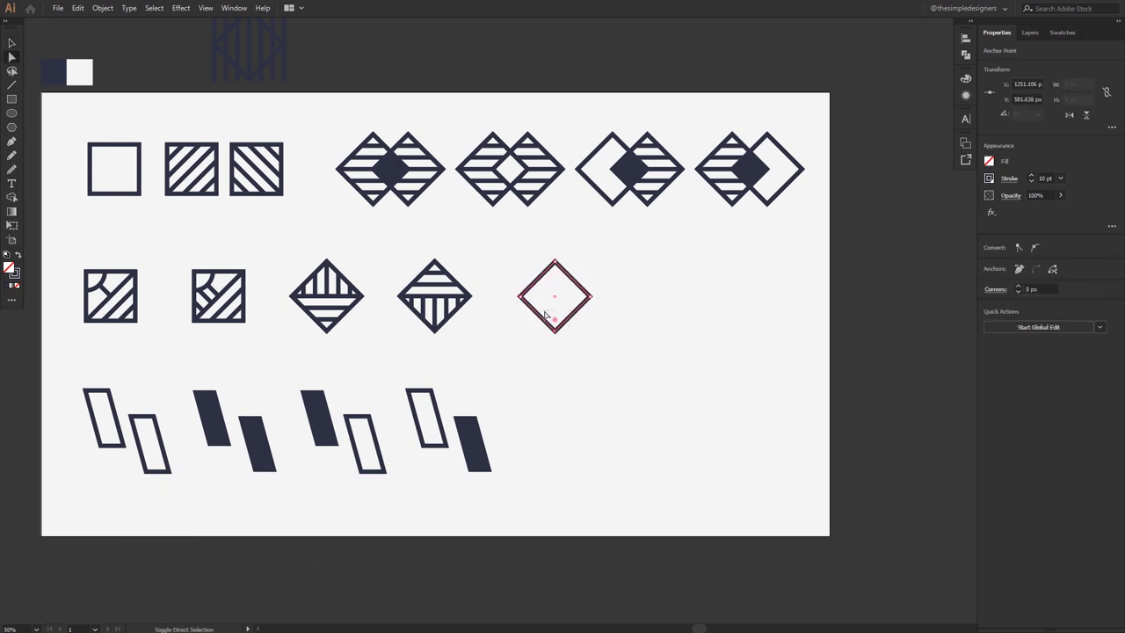
key("shift+Up")
key("shift+Up")
key("v")
mouse_move(619, 339)
left_mouse_down()
mouse_move(538, 270)
mouse_move(586, 291)
mouse_move(559, 301)
left_mouse_up()
key("a")
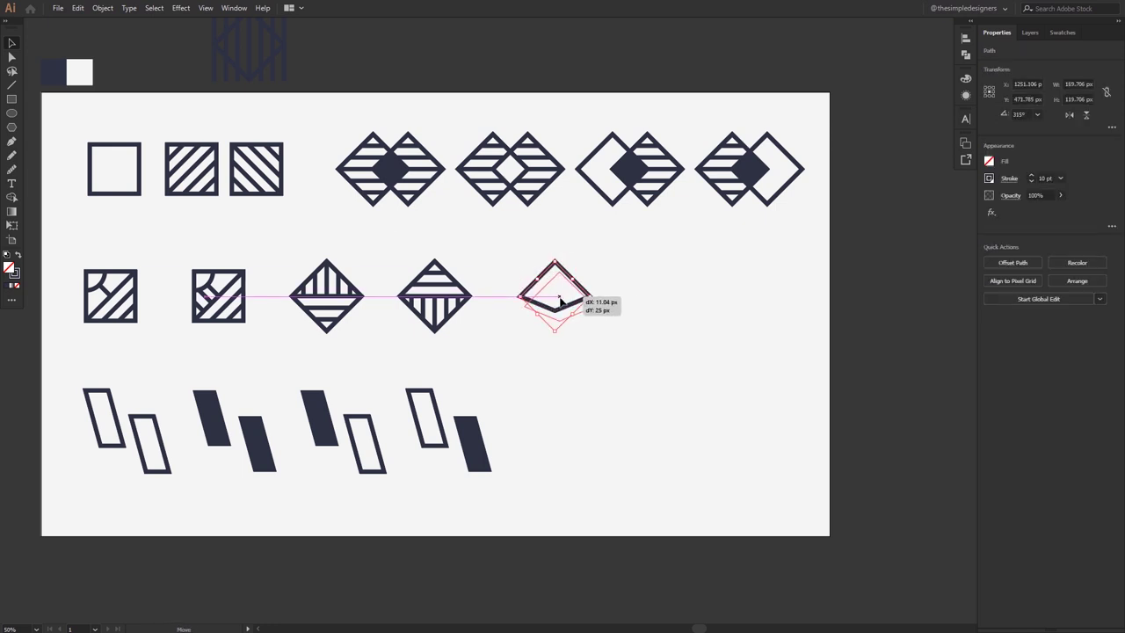
left_click(647, 273)
scroll(553, 308, "up", 3)
scroll(549, 313, "down", 1)
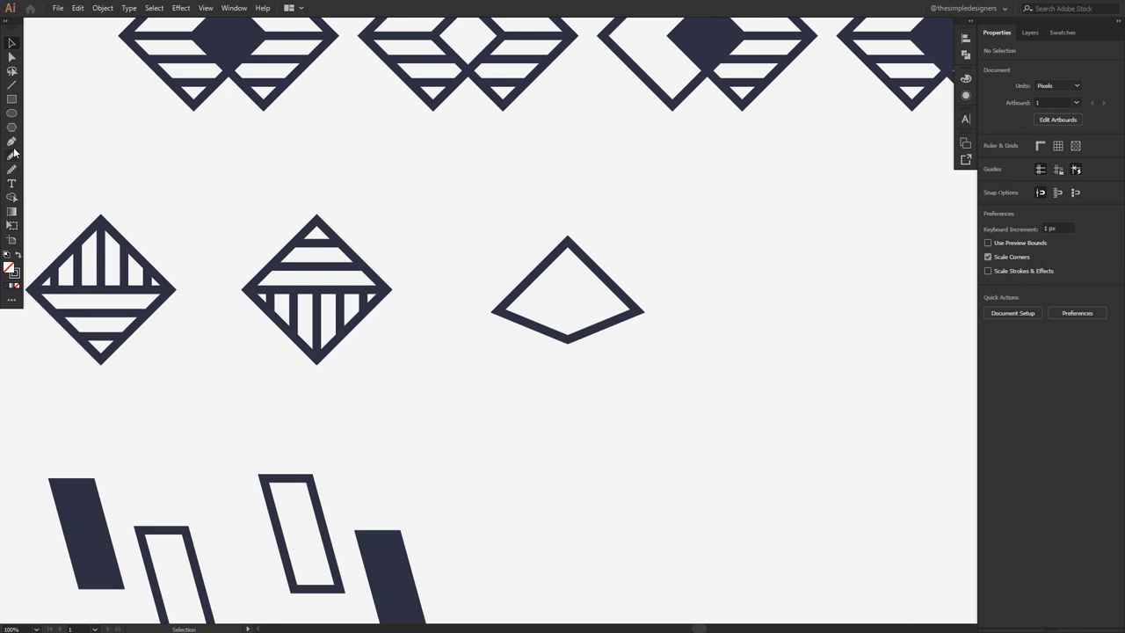
Step: Draw a vertical centre line from the kite's bottom point to its top point
key("p")
left_click(567, 339)
left_click(569, 239)
left_click(673, 297, "ctrl")
Step: Give the kite's stroke Round Join and Round Cap
left_click(505, 298)
left_click(1008, 178)
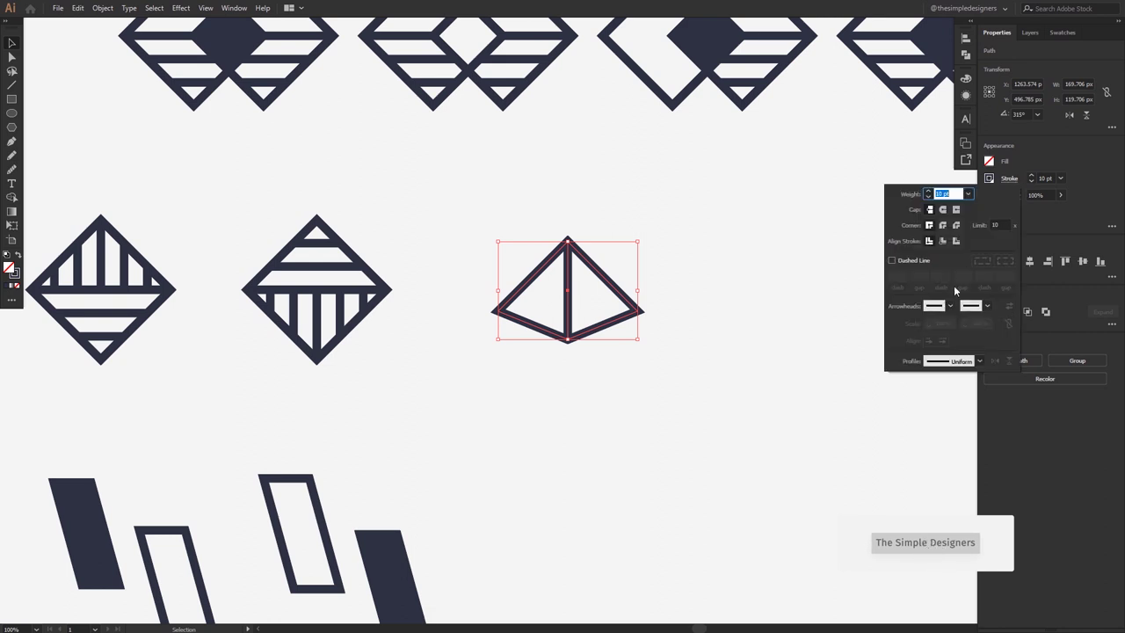
left_click(943, 225)
left_click(943, 210)
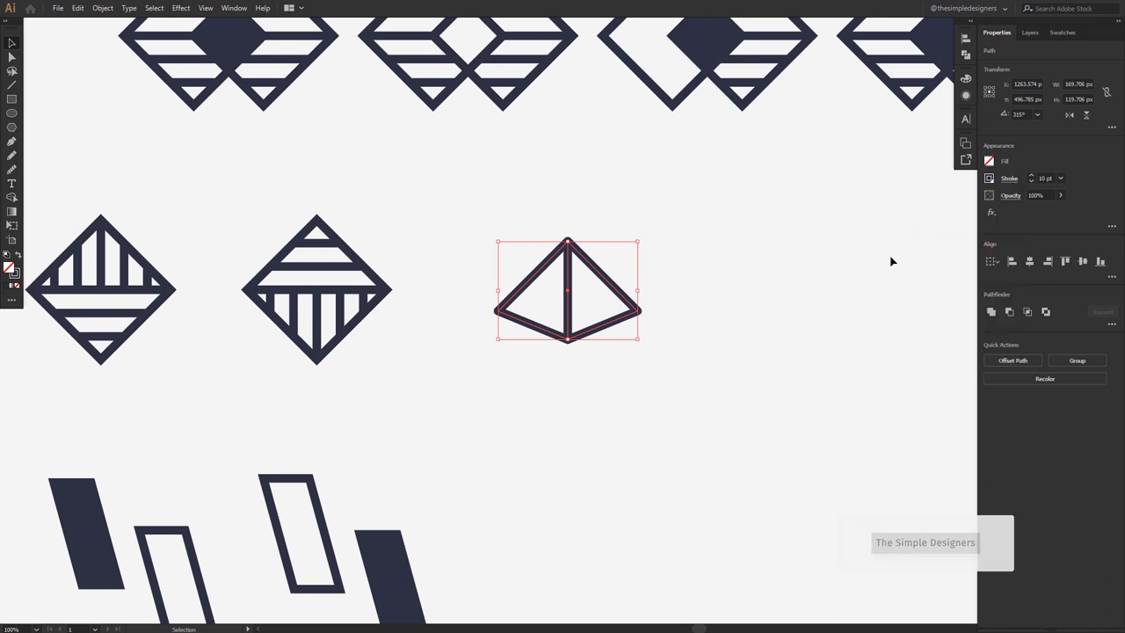
left_click(708, 360)
Step: Split the kite into left and right halves with the Shape Builder
left_click_drag(545, 272, 517, 253)
key("shift+m")
left_click(580, 303)
key("v")
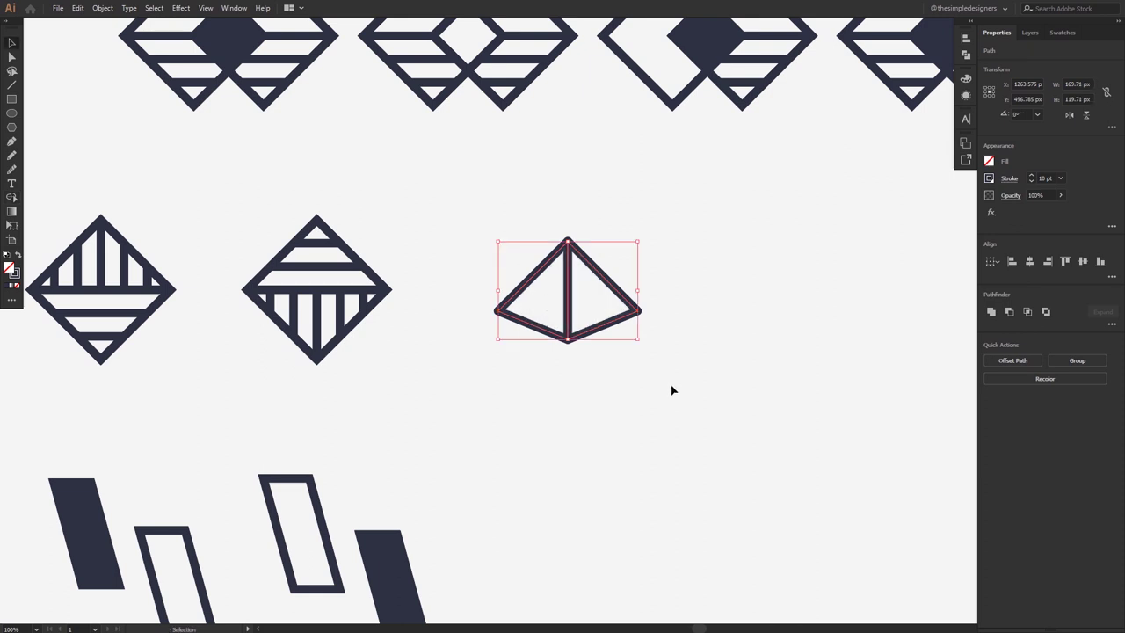
left_click(660, 366)
Step: Place a copy of the split kite to its right
left_click_drag(670, 342, 623, 373)
key("ctrl+minus")
left_click(536, 334)
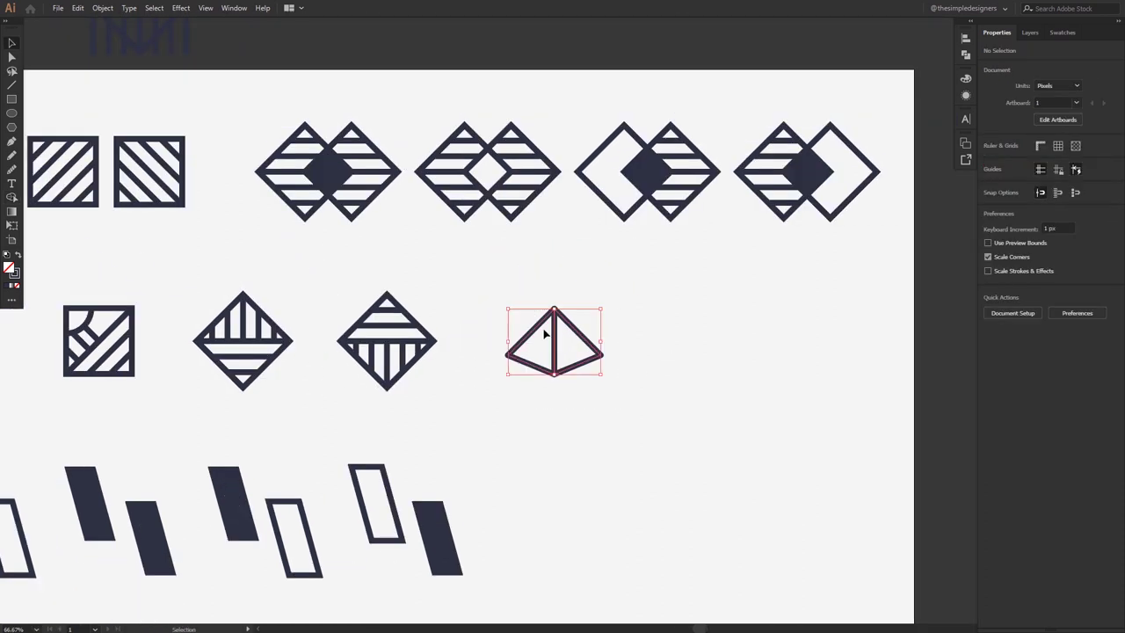
left_click_drag(548, 341, 678, 330)
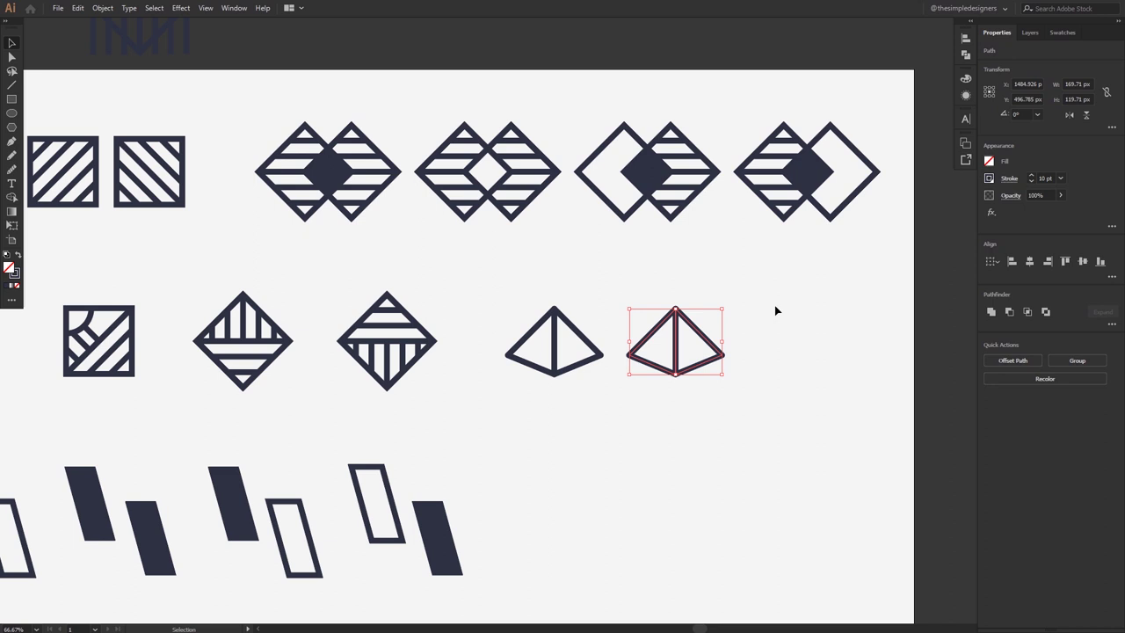
Step: Copy the right half of the second pyramid to the clipboard
left_click(714, 327)
left_click(712, 345)
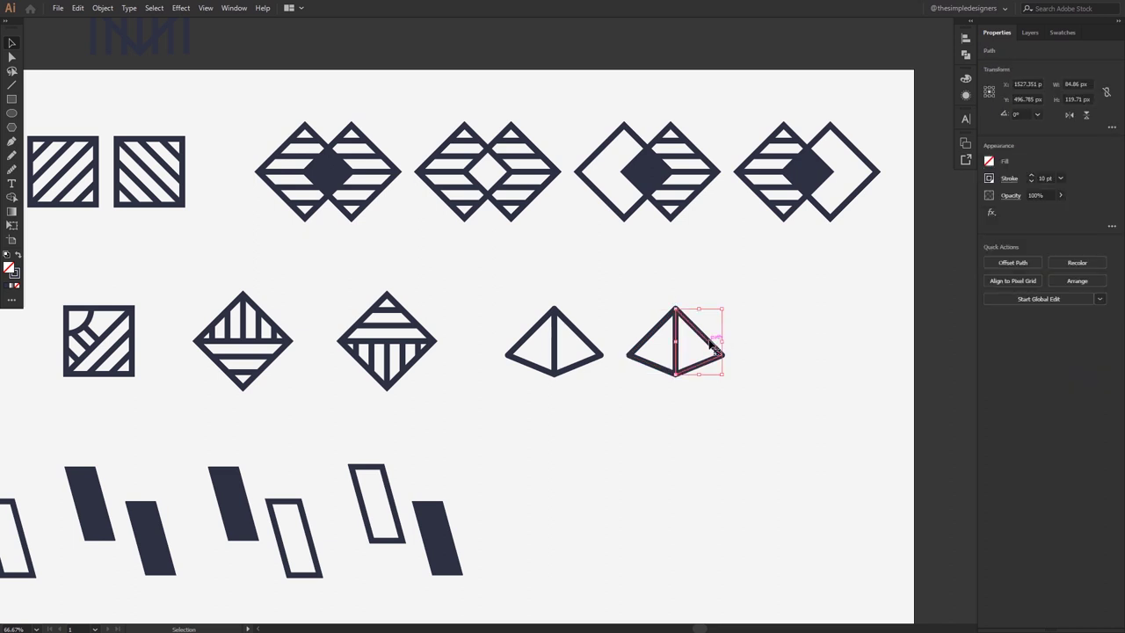
scroll(701, 352, "up", 2)
left_click(798, 341)
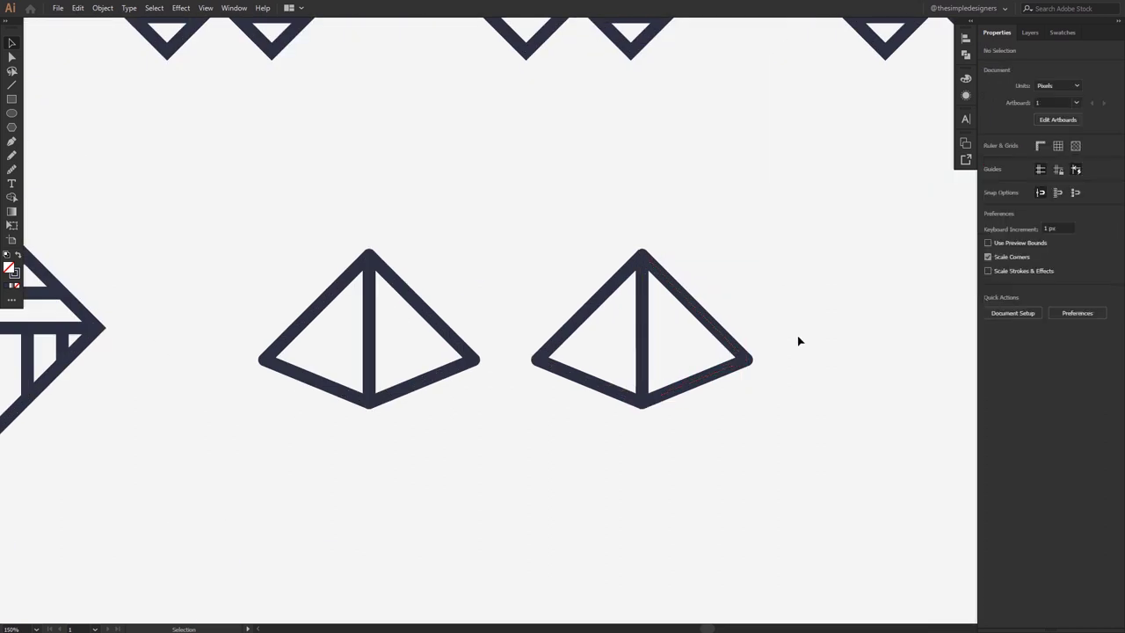
left_click(743, 367)
left_click(78, 8)
left_click(101, 64)
Step: Paste the right half in back and make it solid navy
left_click(78, 8)
left_click(96, 77)
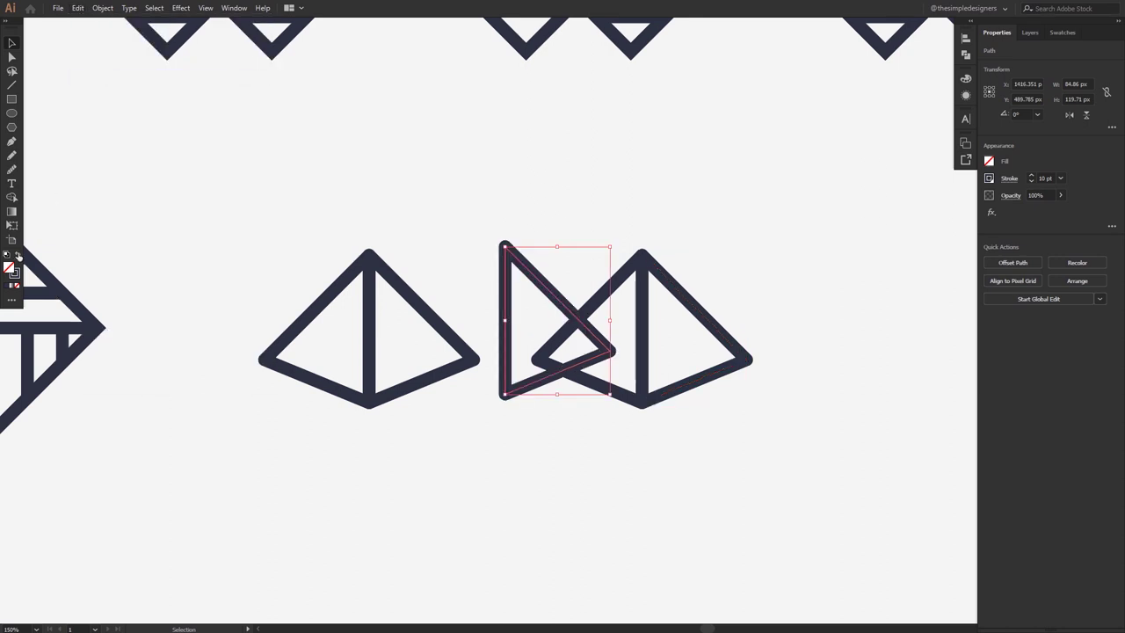
key("ctrl+z")
key("ctrl+f")
left_click(102, 8)
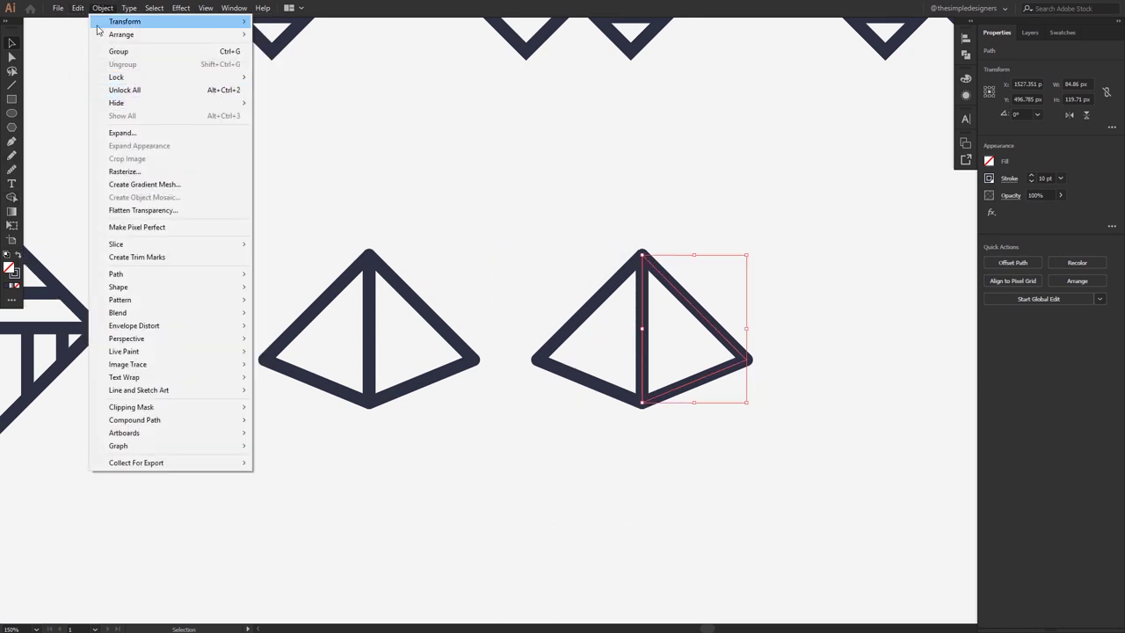
left_click(110, 90)
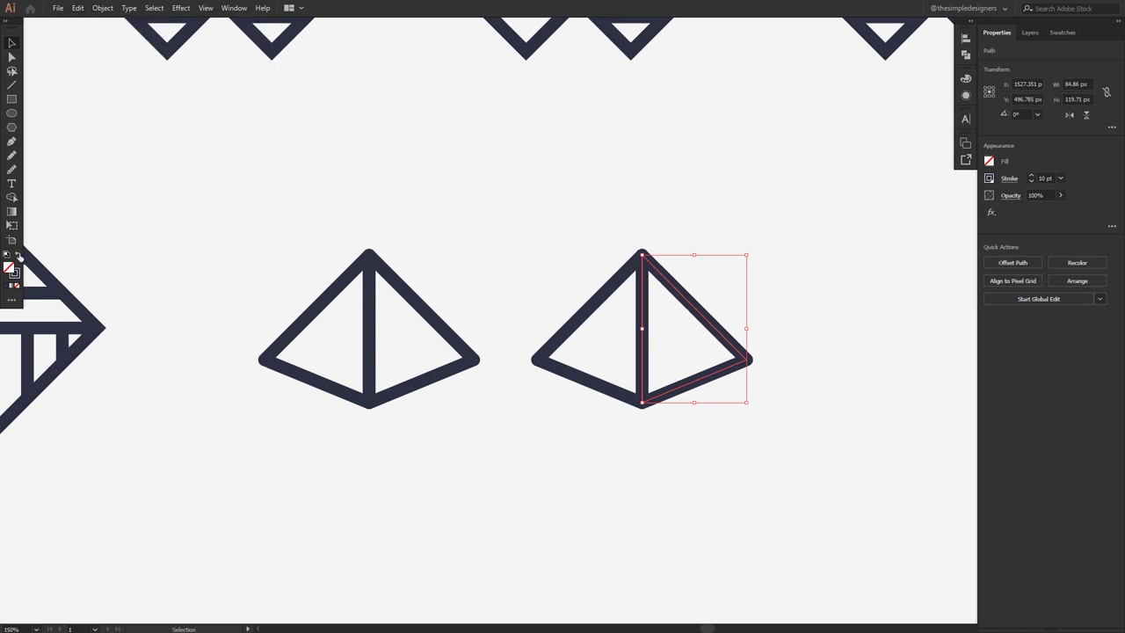
left_click(19, 255)
left_click(454, 266)
key("ctrl+minus")
key("ctrl+minus")
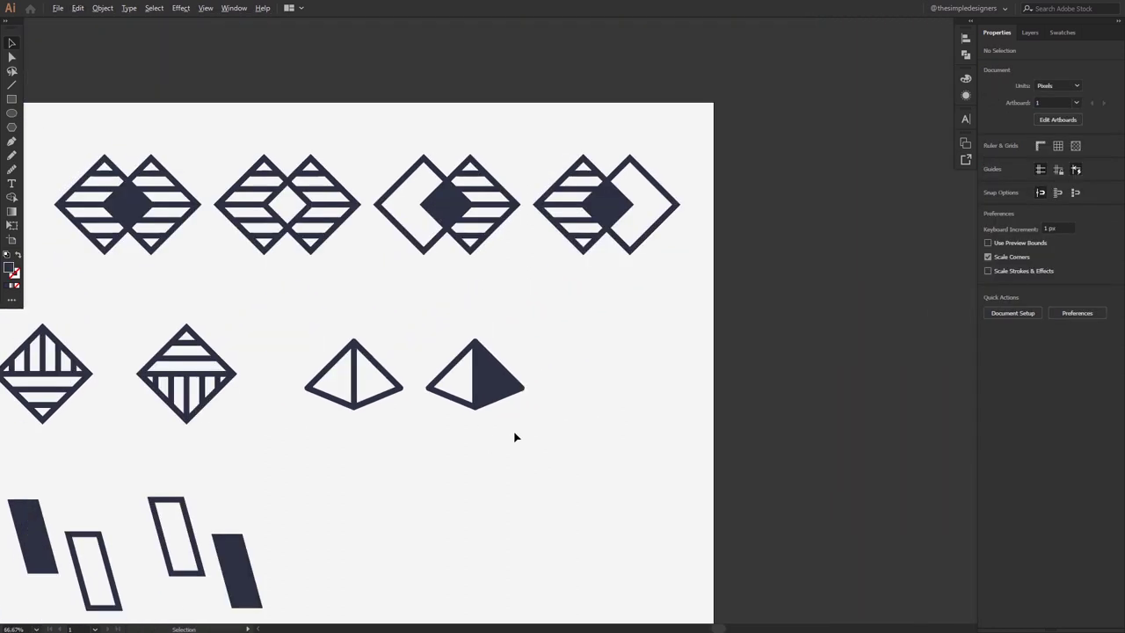
Step: Make a third pyramid copy to the right and delete its dark right half
left_click_drag(527, 439, 430, 325)
mouse_move(469, 372)
left_mouse_down()
mouse_move(479, 355)
mouse_move(608, 358)
left_mouse_up()
left_click(479, 365)
left_click(681, 378)
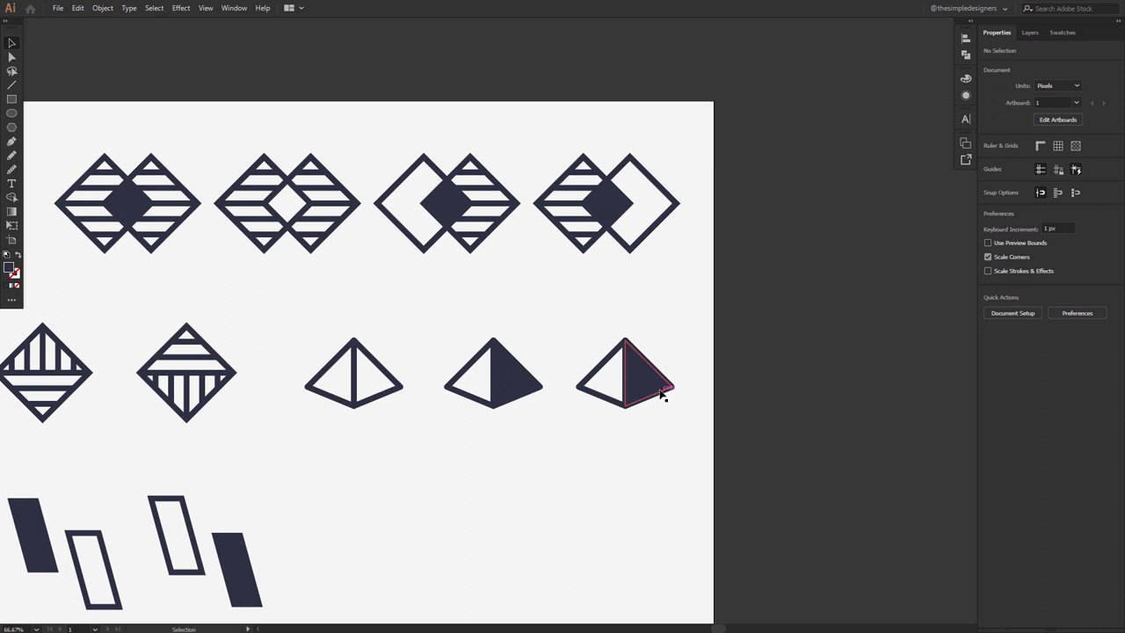
key("Delete")
Step: Paste the third pyramid's left half in front and fill it solid navy
left_click(598, 376)
left_click(78, 8)
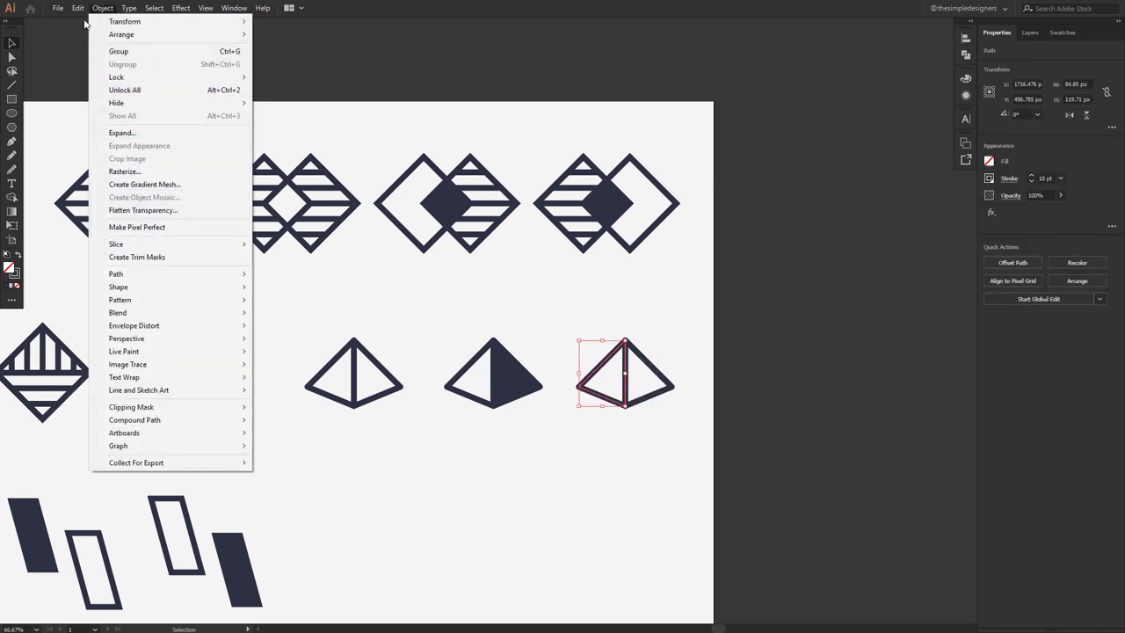
left_click(94, 64)
left_click(78, 8)
left_click(109, 89)
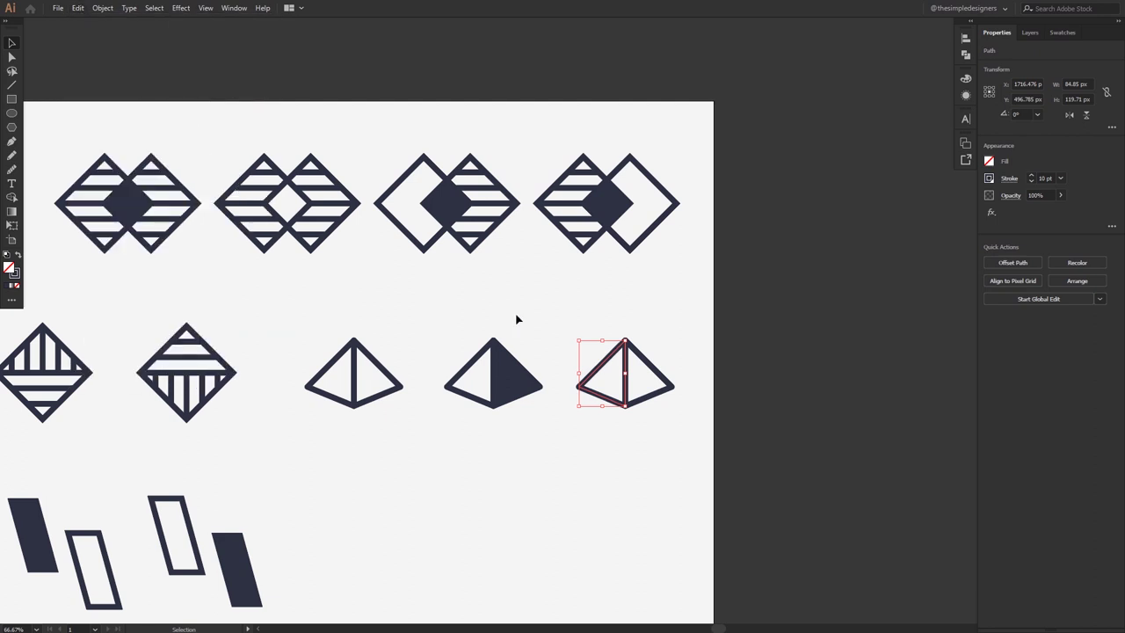
left_click(18, 256)
left_click(519, 480)
Step: Place an enlarged copy of the outline pyramid in the third row below
mouse_move(519, 480)
left_mouse_down()
mouse_move(617, 367)
mouse_move(613, 388)
left_mouse_up()
left_click_drag(482, 303, 486, 475)
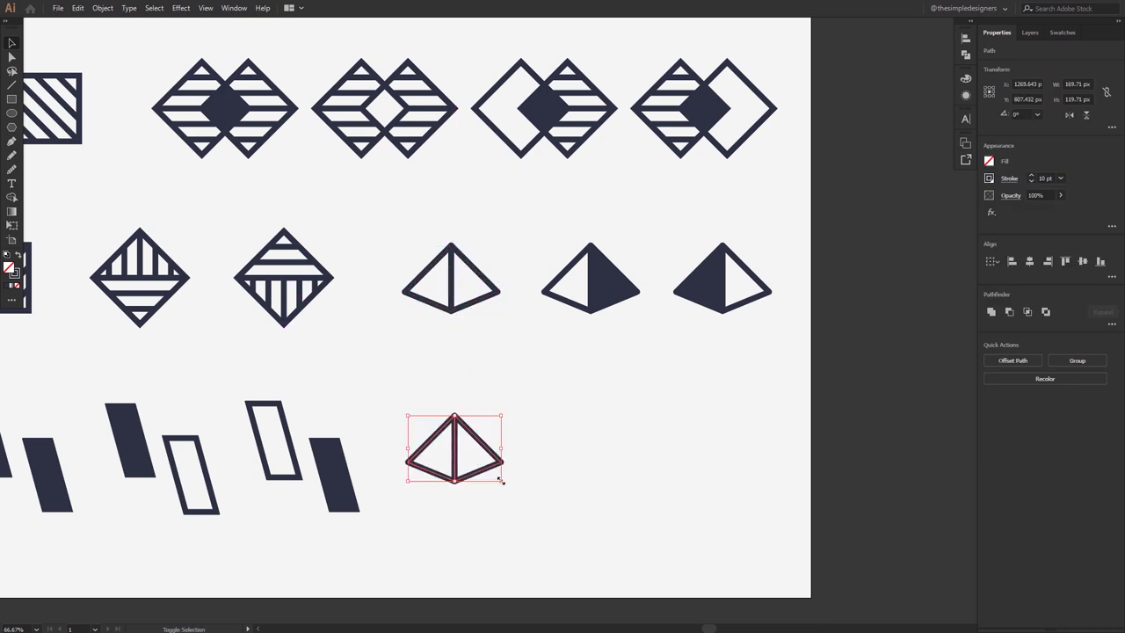
left_click_drag(500, 480, 513, 489)
left_click(458, 461)
scroll(458, 461, "up", 1)
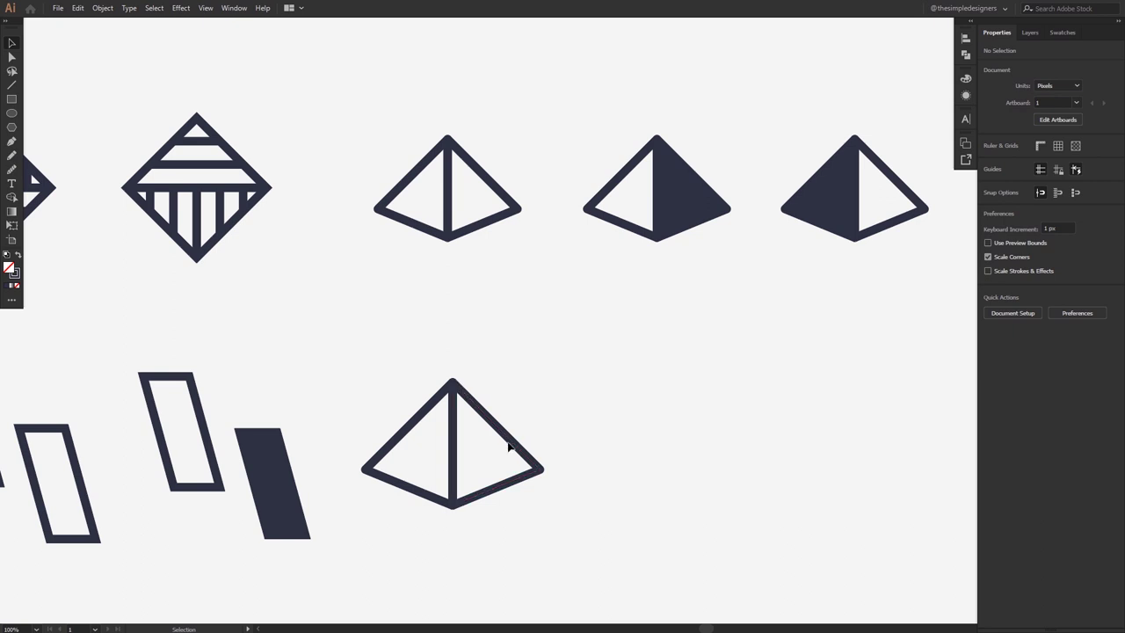
Step: Draw a vertical stripe over the lower pyramid, copy it to four, and space them evenly
left_click(474, 369)
left_click(474, 542)
left_click(479, 423, "ctrl")
left_click_drag(479, 423, 514, 451)
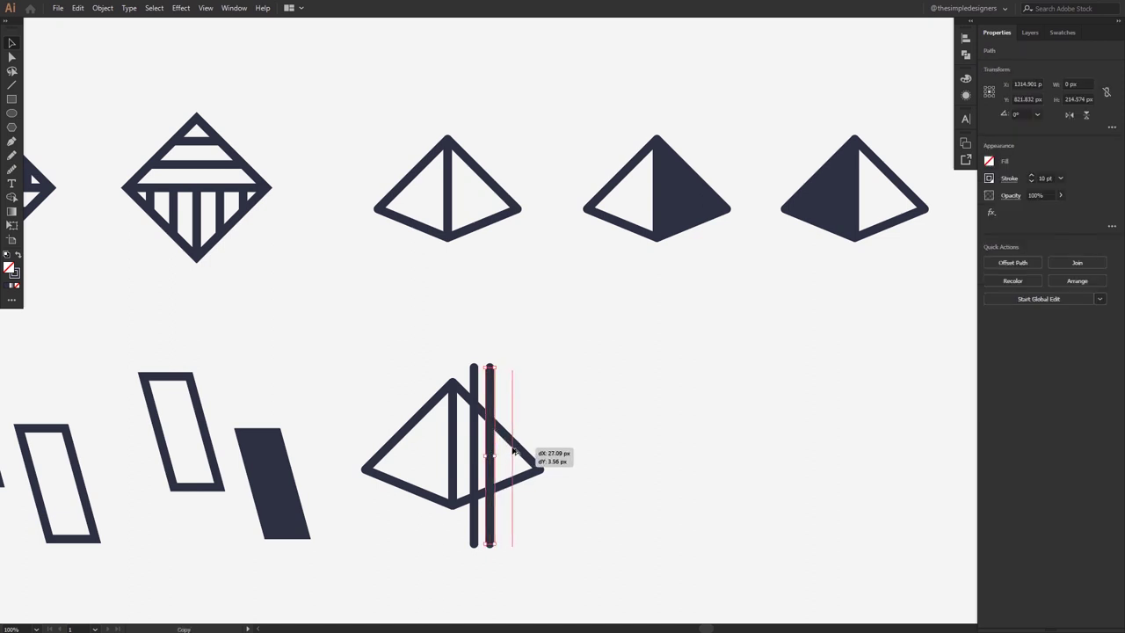
left_click_drag(506, 463, 538, 461)
left_click_drag(589, 380, 468, 386)
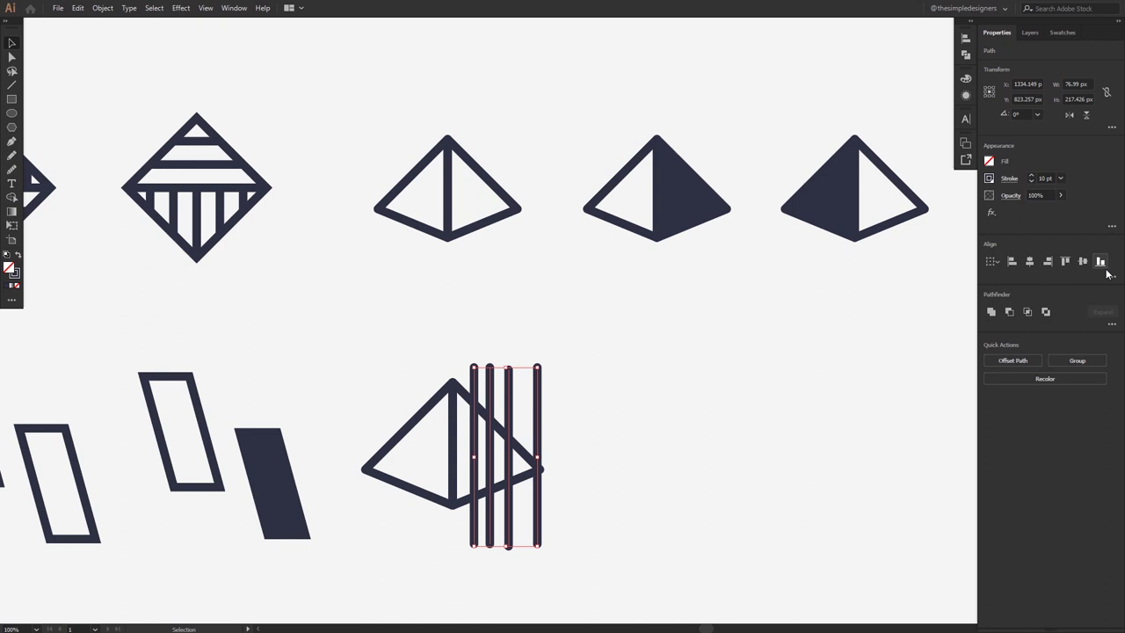
left_click(1108, 274)
left_click(1085, 347)
left_click(617, 400)
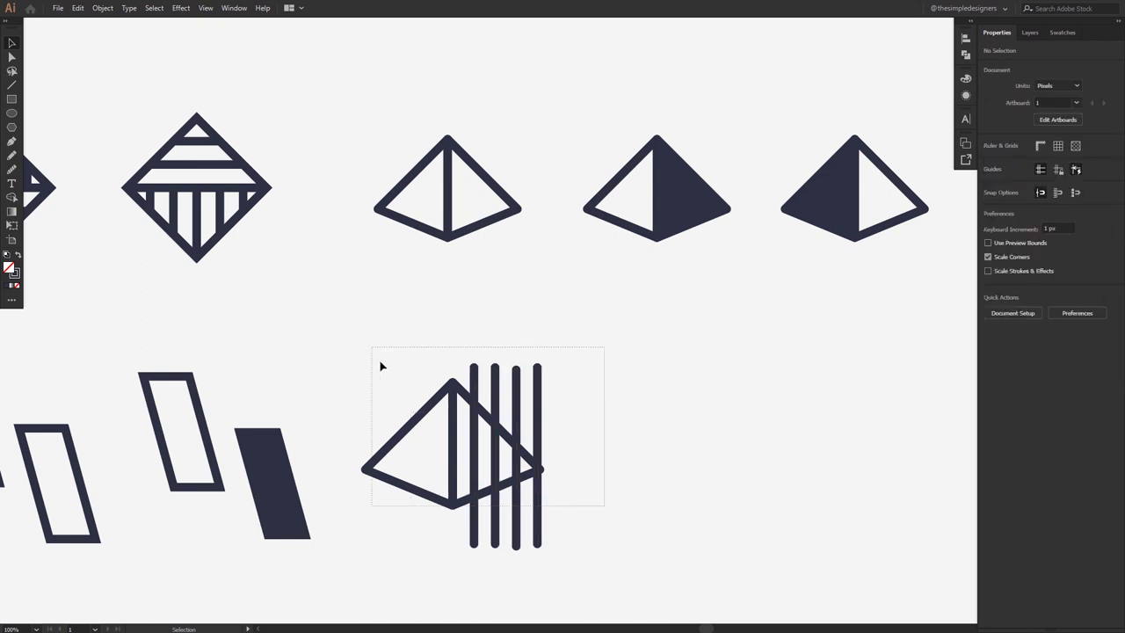
Step: Delete the extra rightmost stripe and trim the stripe ends to the pyramid outline with Shape Builder
left_click(538, 426)
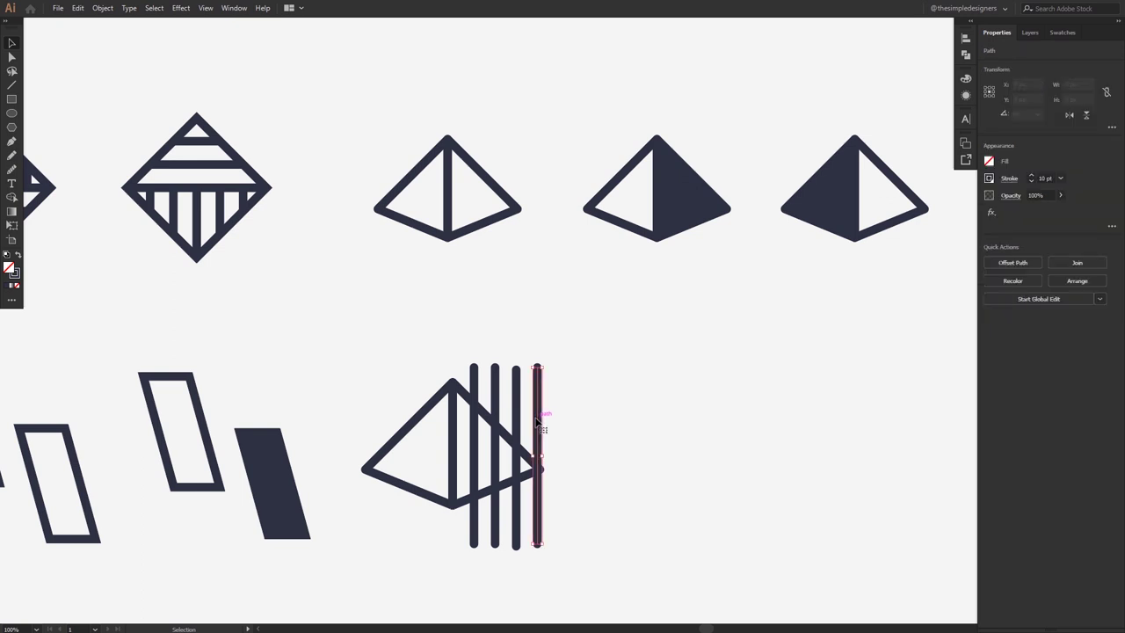
key("Delete")
left_click_drag(568, 511, 392, 376)
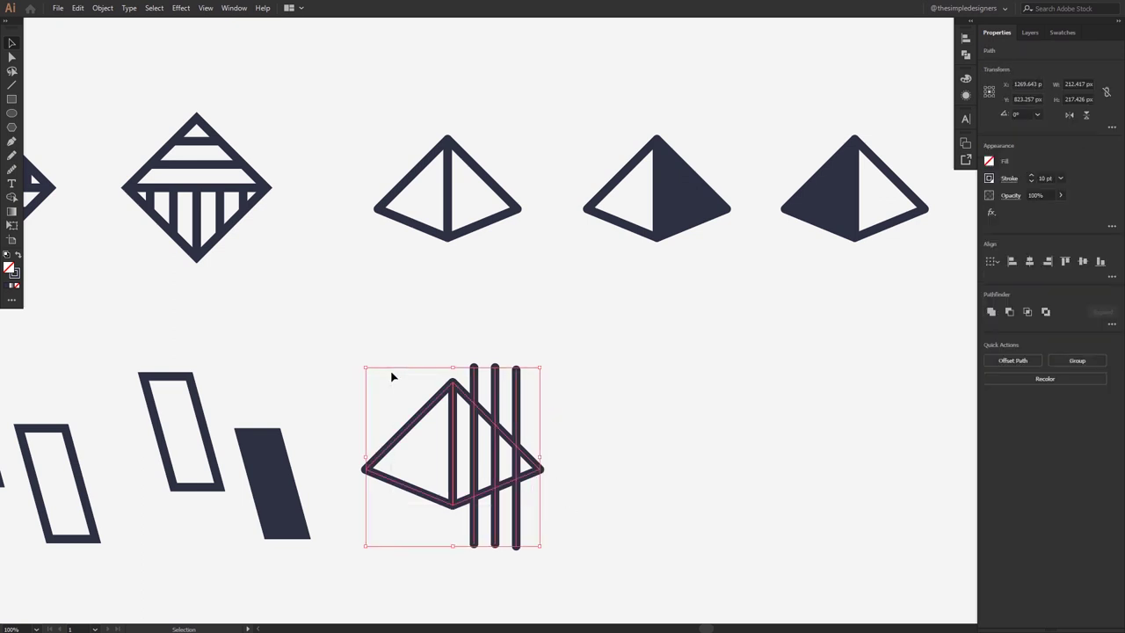
key("shift+m")
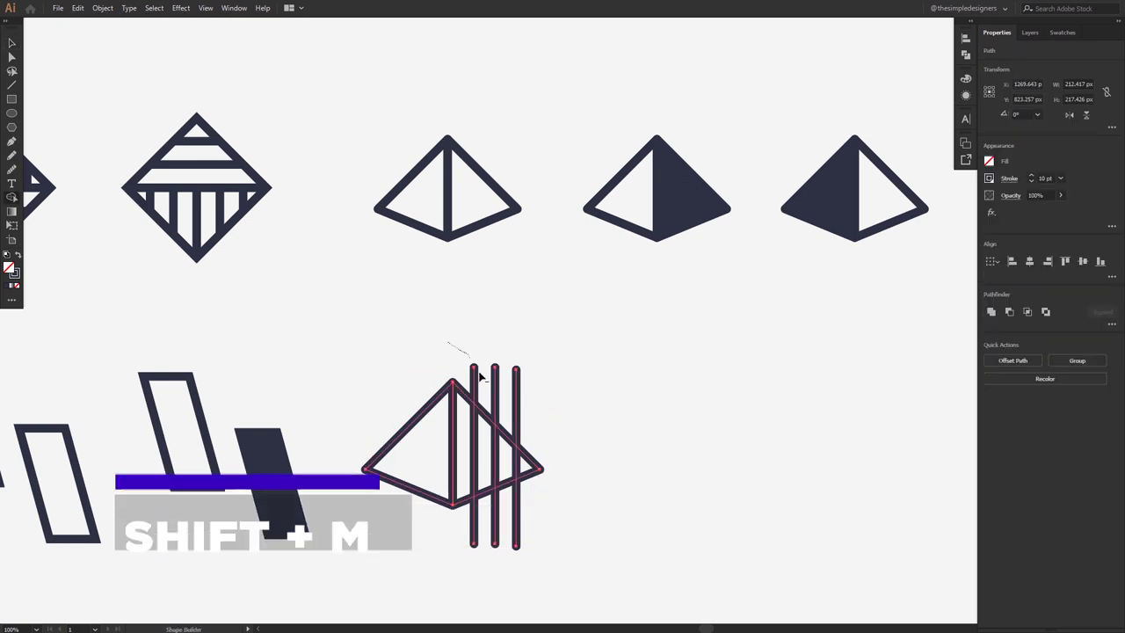
left_click_drag(541, 517, 452, 543)
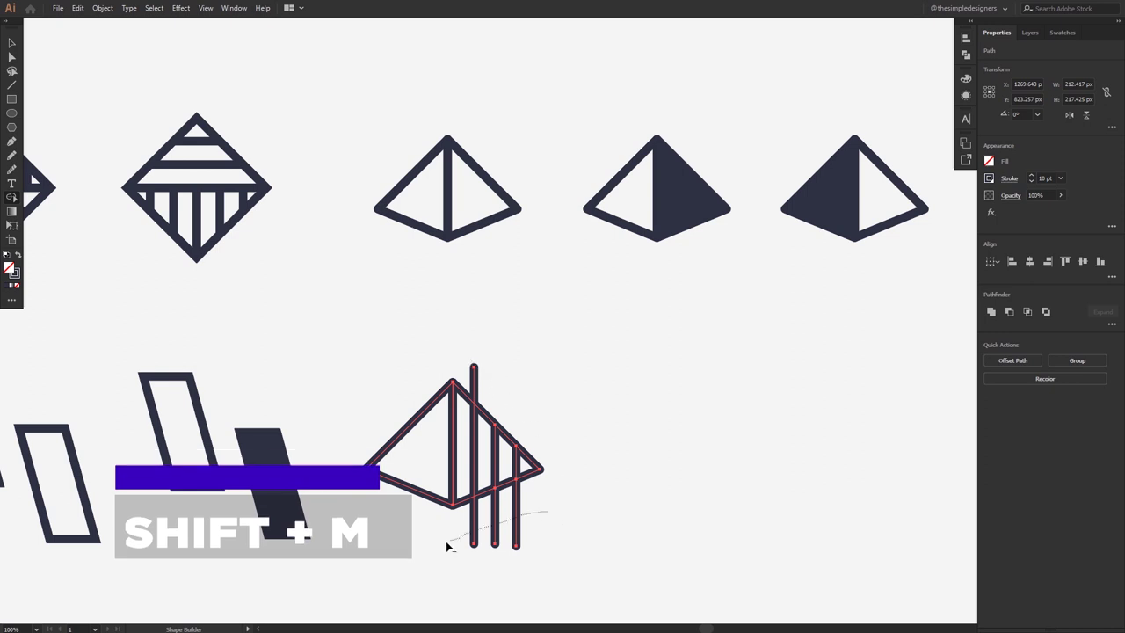
left_click(473, 371, "alt")
Step: Place a copy of the striped pyramid to its right
key("v")
left_click(603, 389)
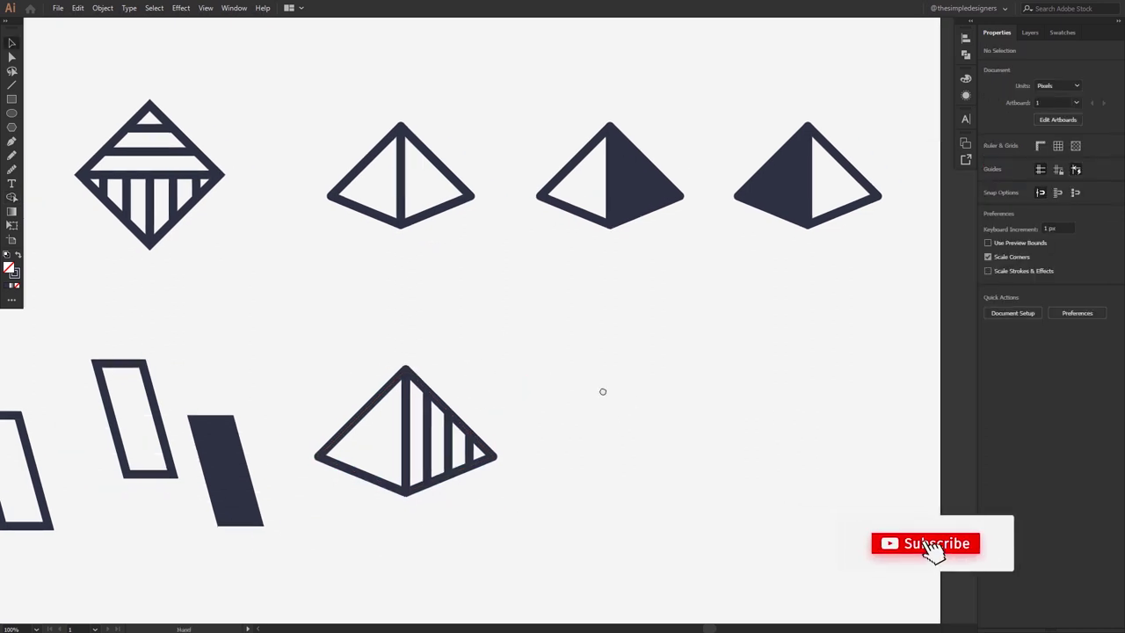
scroll(572, 489, "down", 3)
left_click_drag(562, 488, 419, 367)
left_click_drag(471, 424, 617, 426)
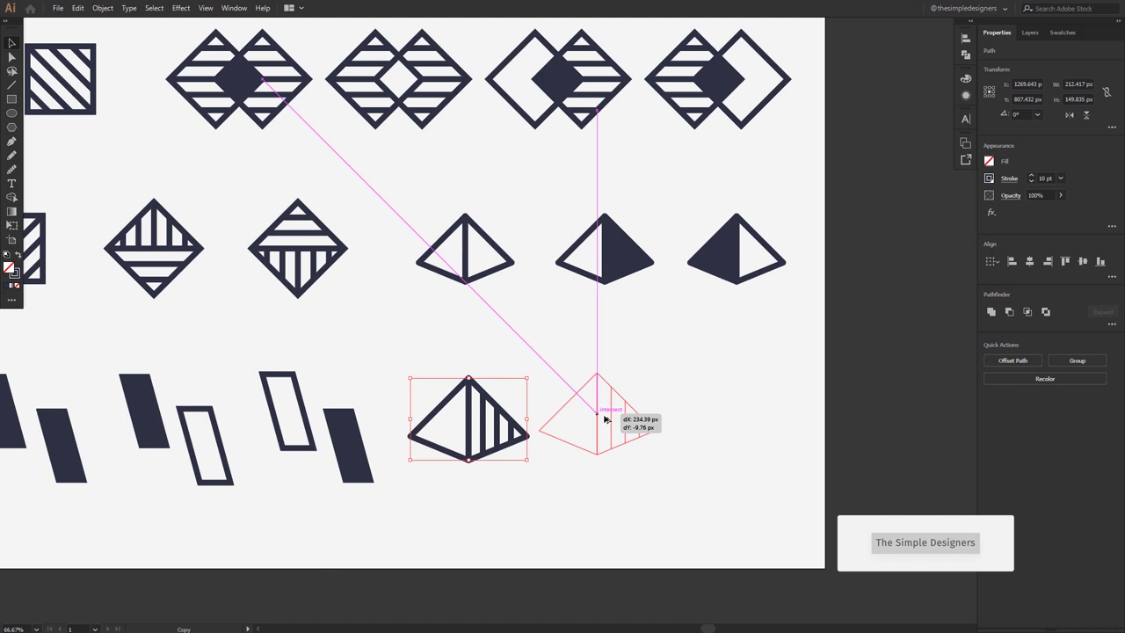
Step: Draw a horizontal line across the left half of the second pyramid
left_click(770, 385)
scroll(612, 473, "up", 3)
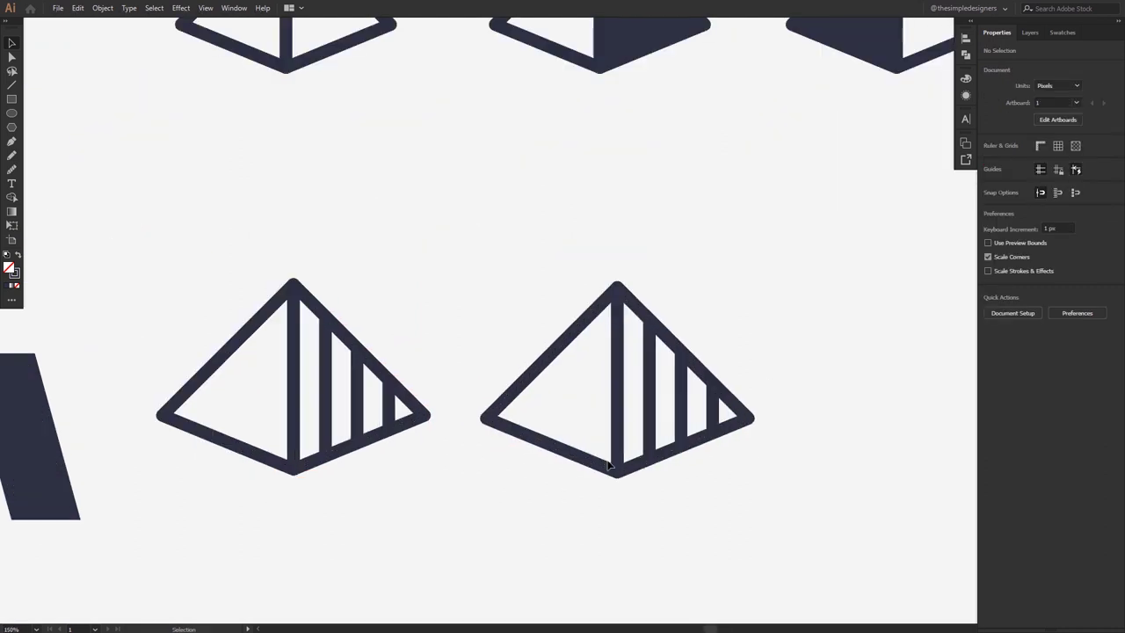
scroll(615, 484, "down", 2)
left_click_drag(688, 484, 543, 331)
left_click(790, 372)
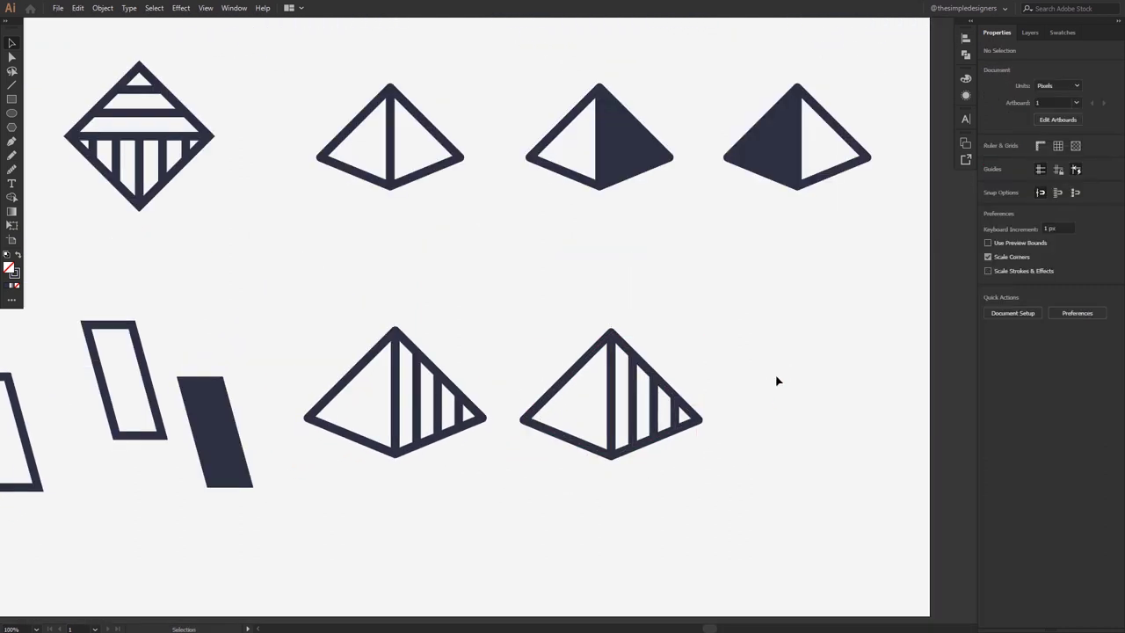
key("l")
left_click(501, 420)
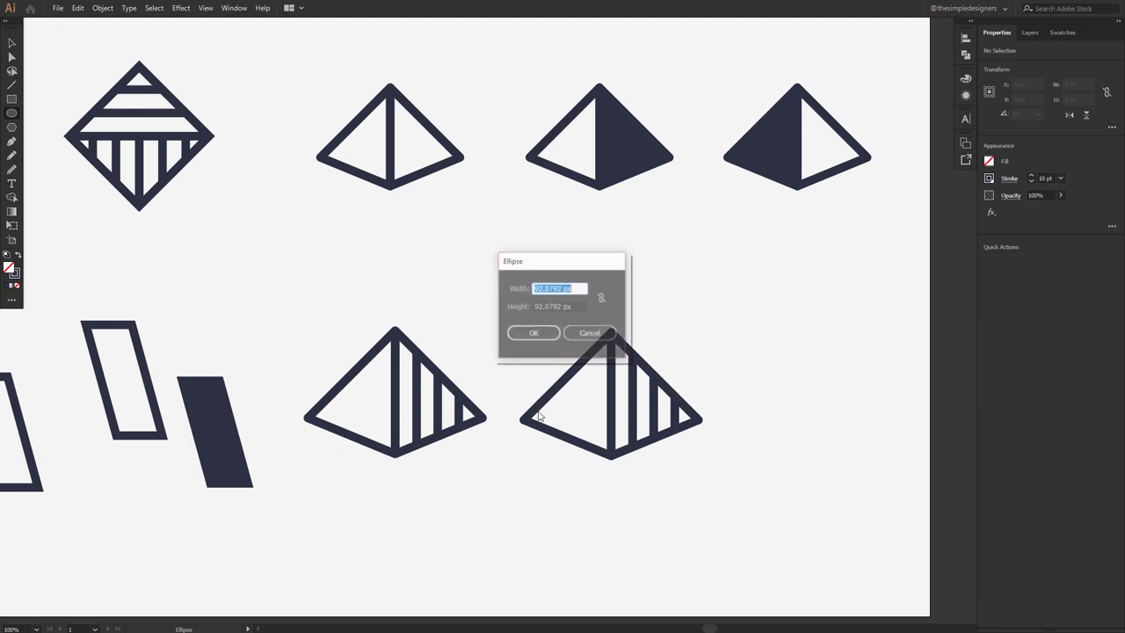
left_click(589, 333)
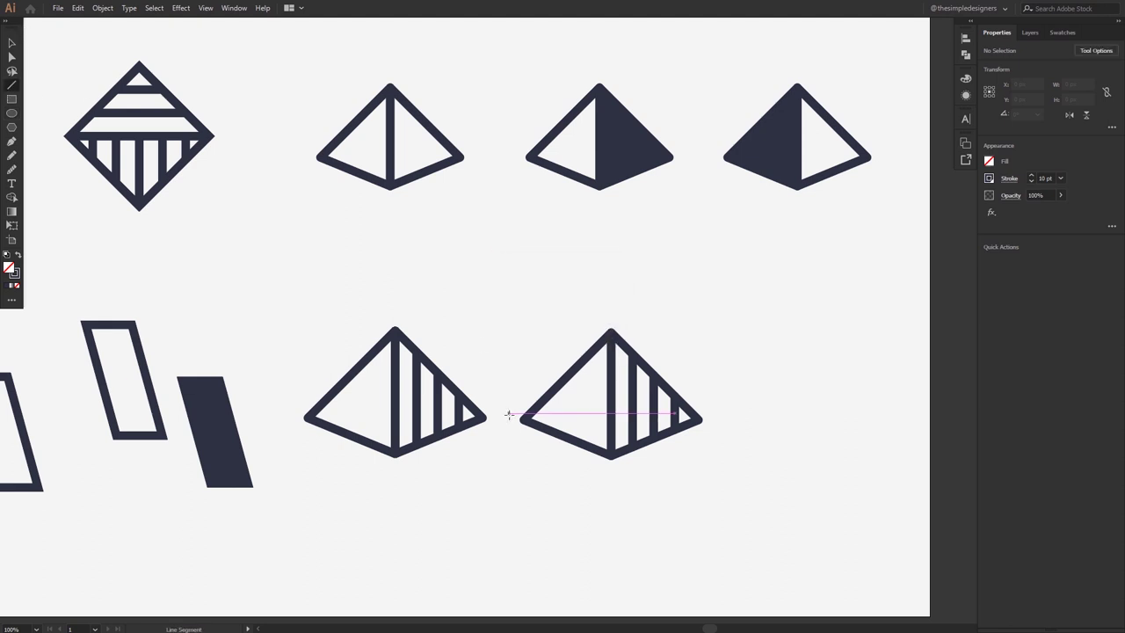
left_click_drag(502, 419, 612, 419)
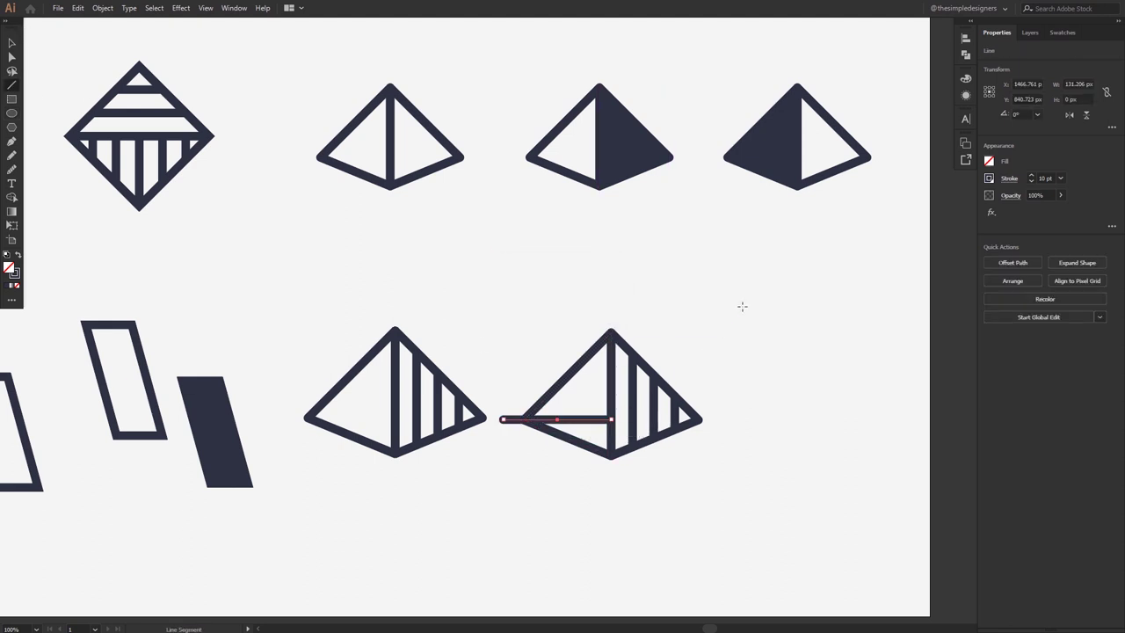
left_click(588, 427)
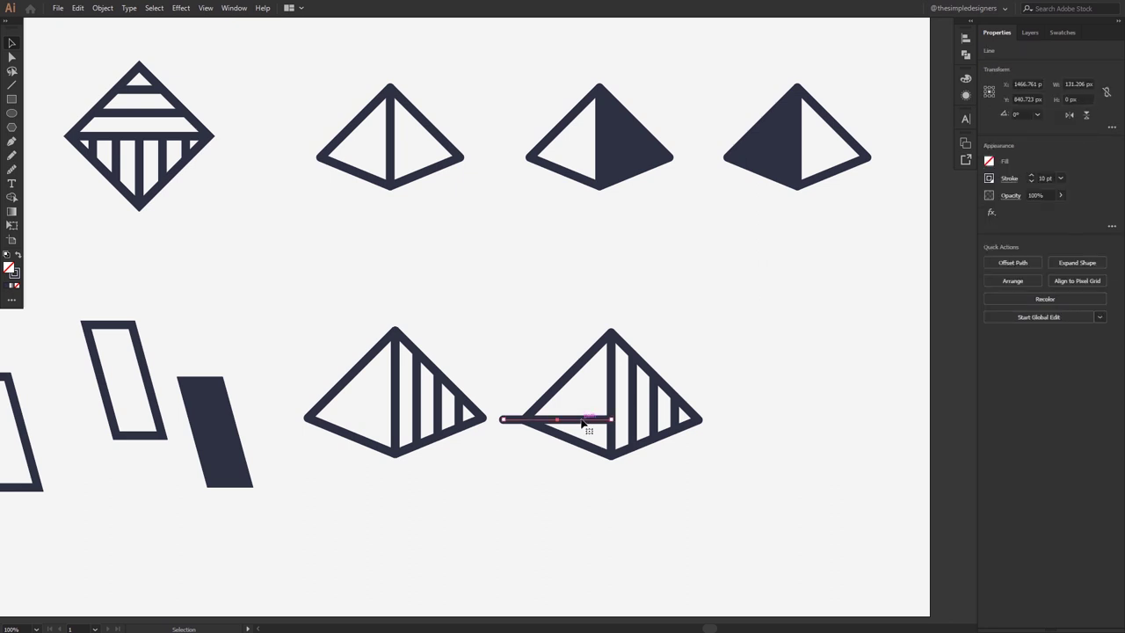
Step: Apply a smooth Zig Zag effect to the line, 4 px size with 6 ridges
left_click(181, 8)
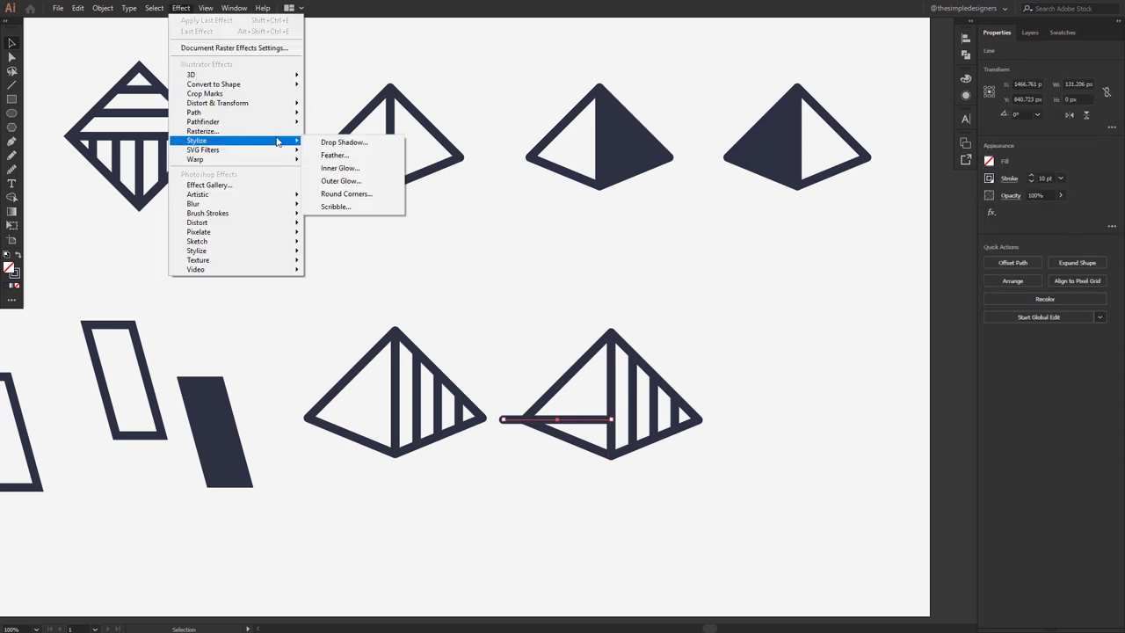
mouse_move(229, 103)
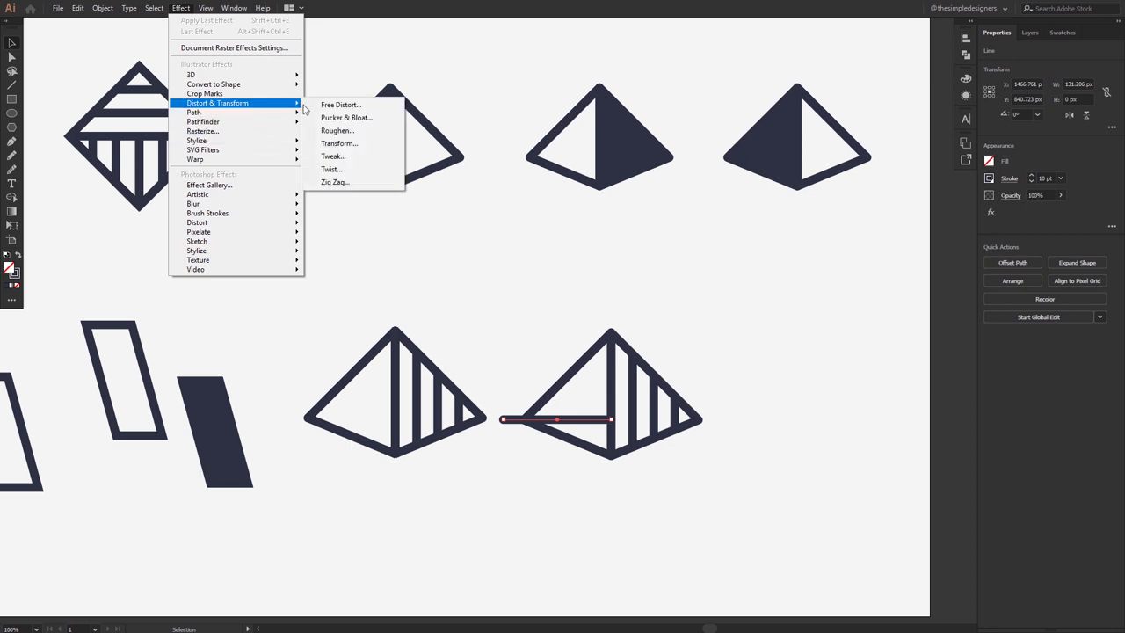
left_click(334, 182)
left_click(621, 313)
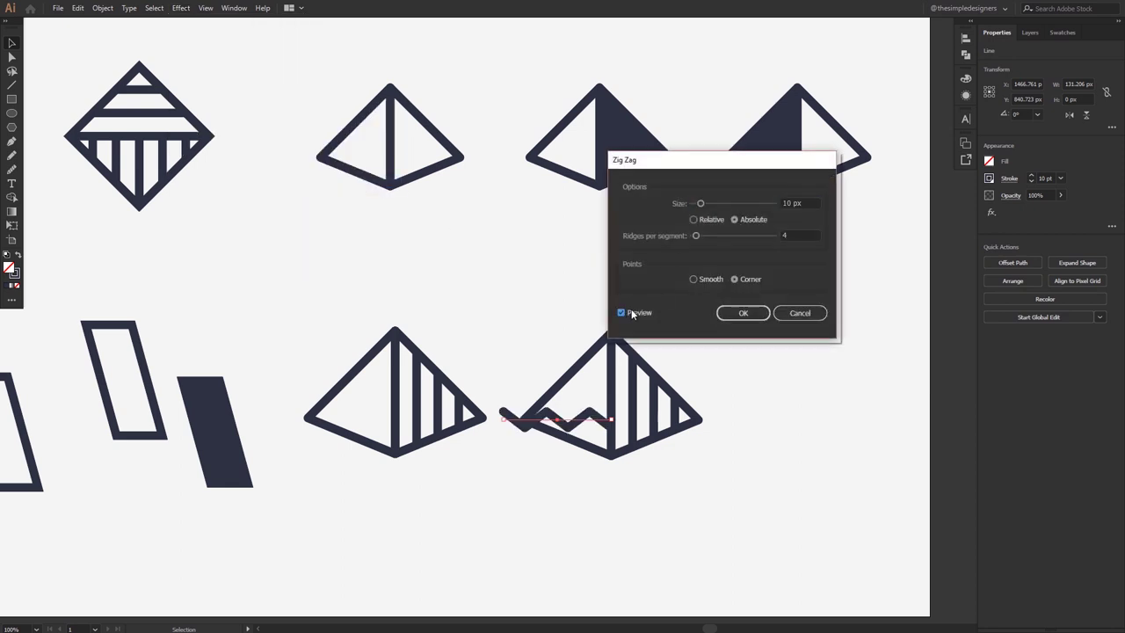
left_click(693, 279)
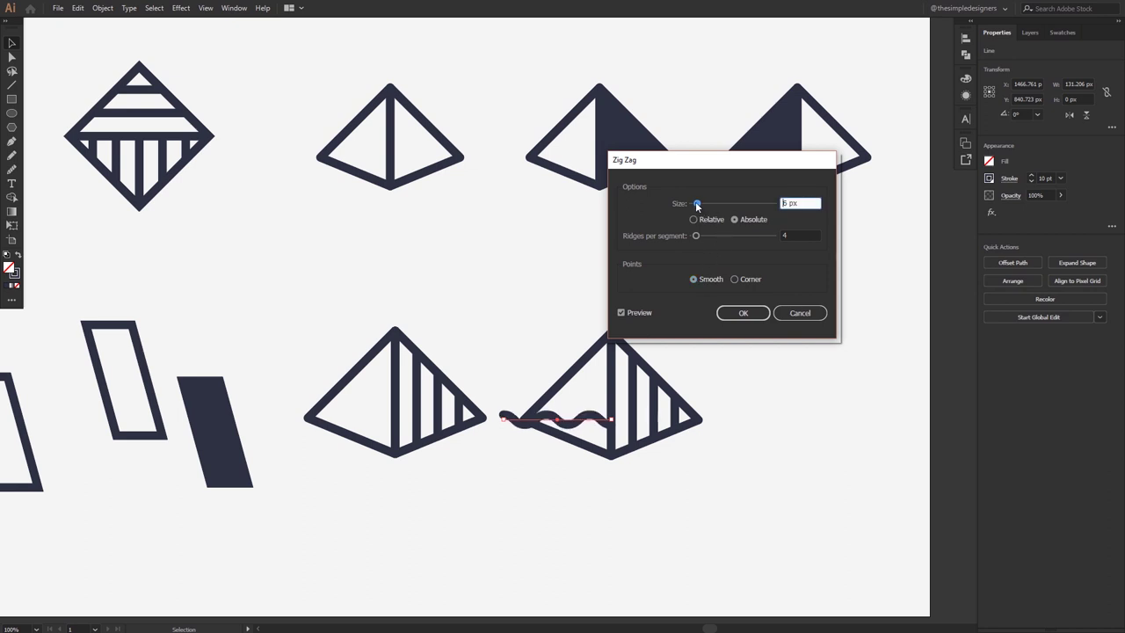
left_click(697, 235)
type("5")
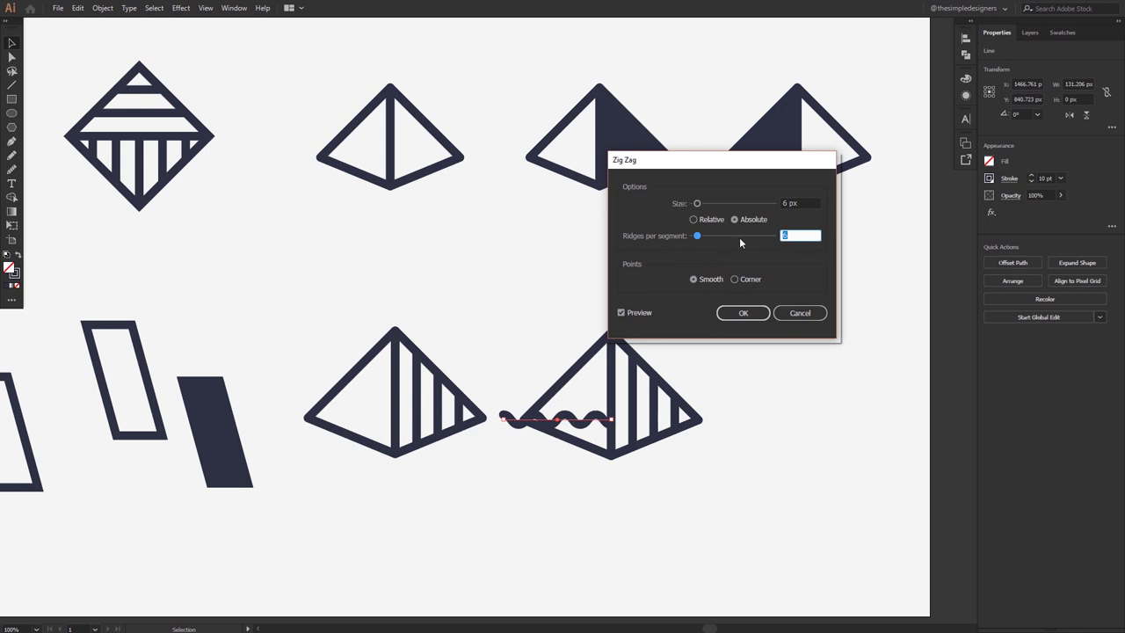
key("Tab")
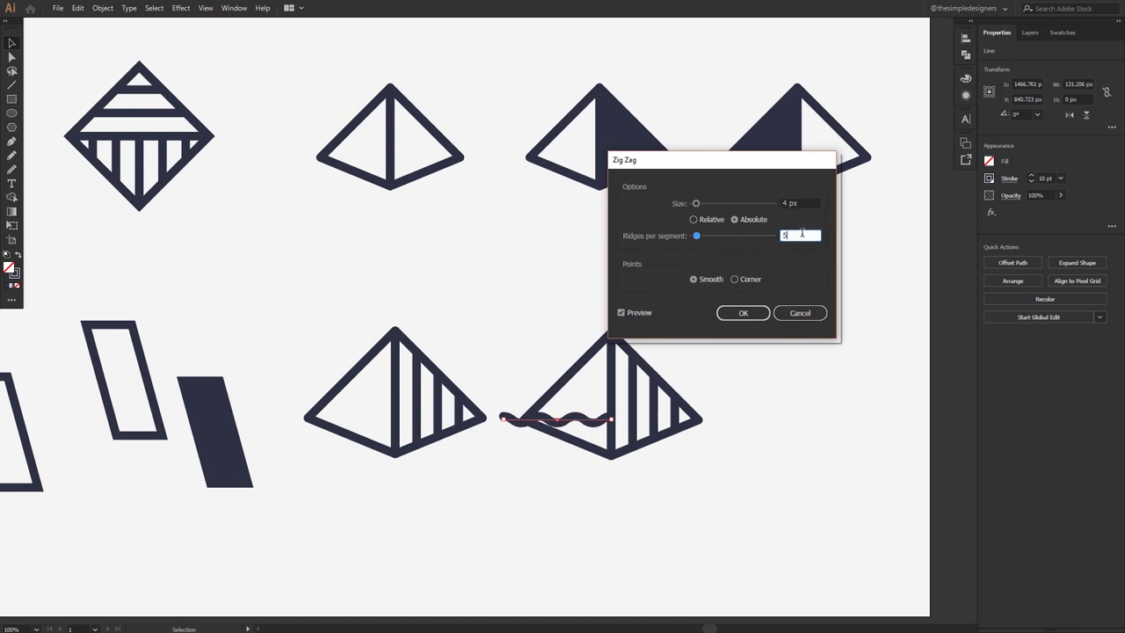
type("6")
left_click(806, 202)
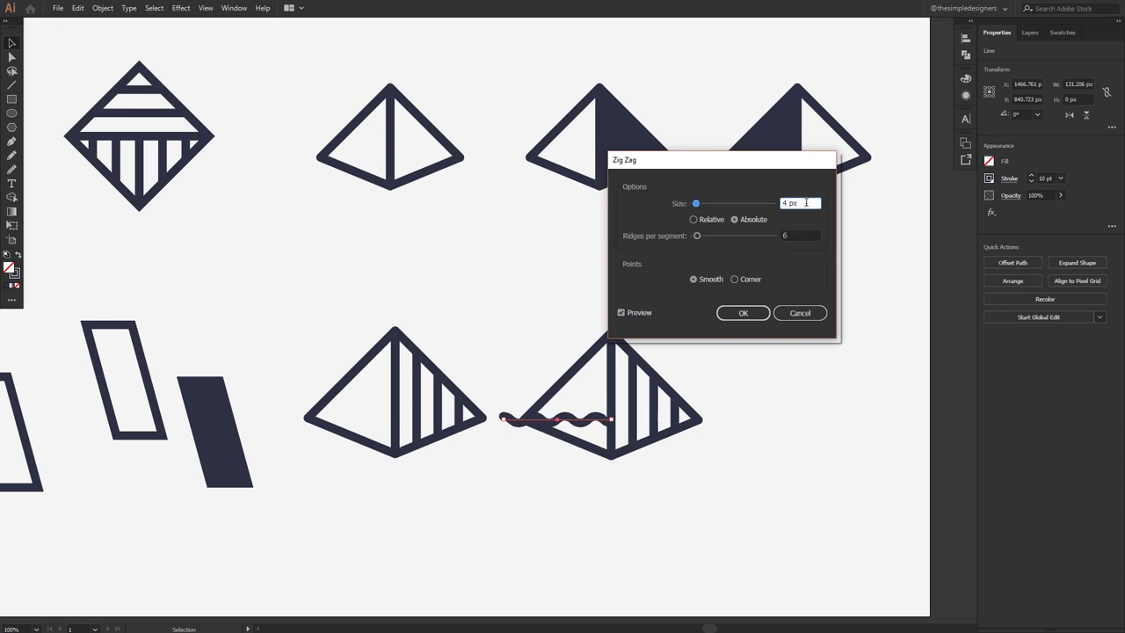
left_click(734, 313)
scroll(576, 417, "up", 1)
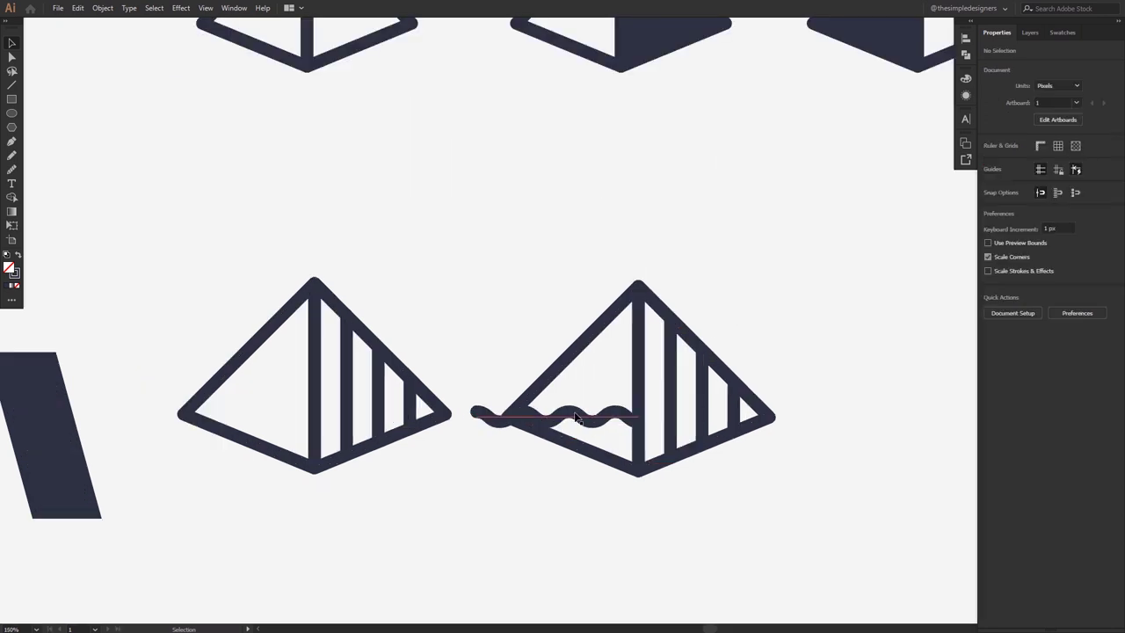
Step: Duplicate the wave line upward into four stacked rows over the pyramid's left half
left_click_drag(576, 416, 583, 384)
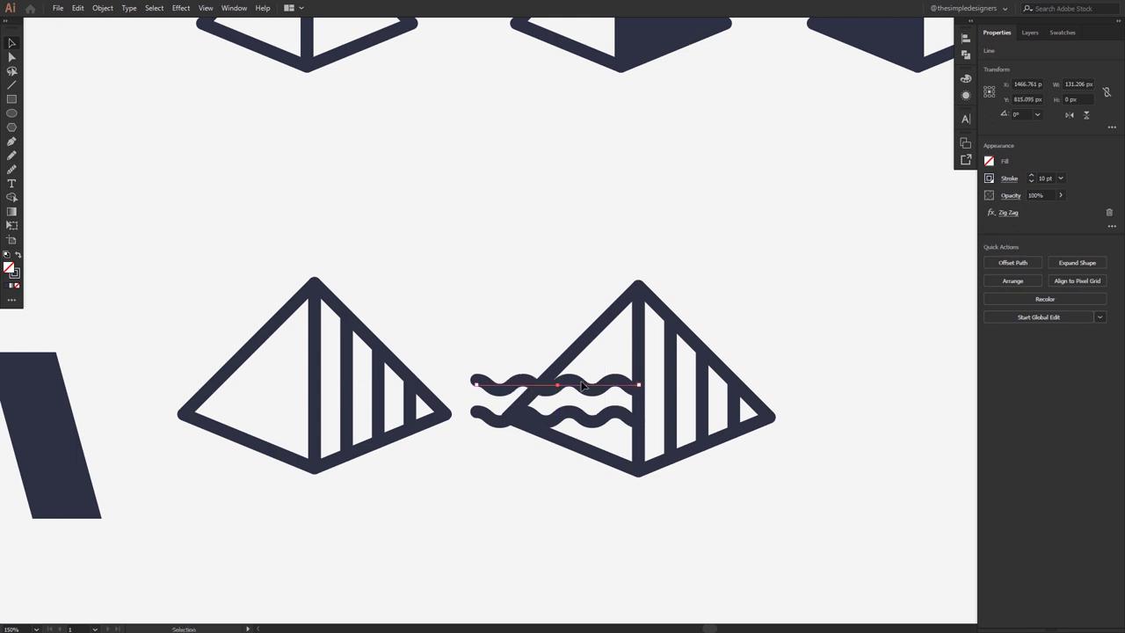
left_click_drag(579, 391, 596, 324)
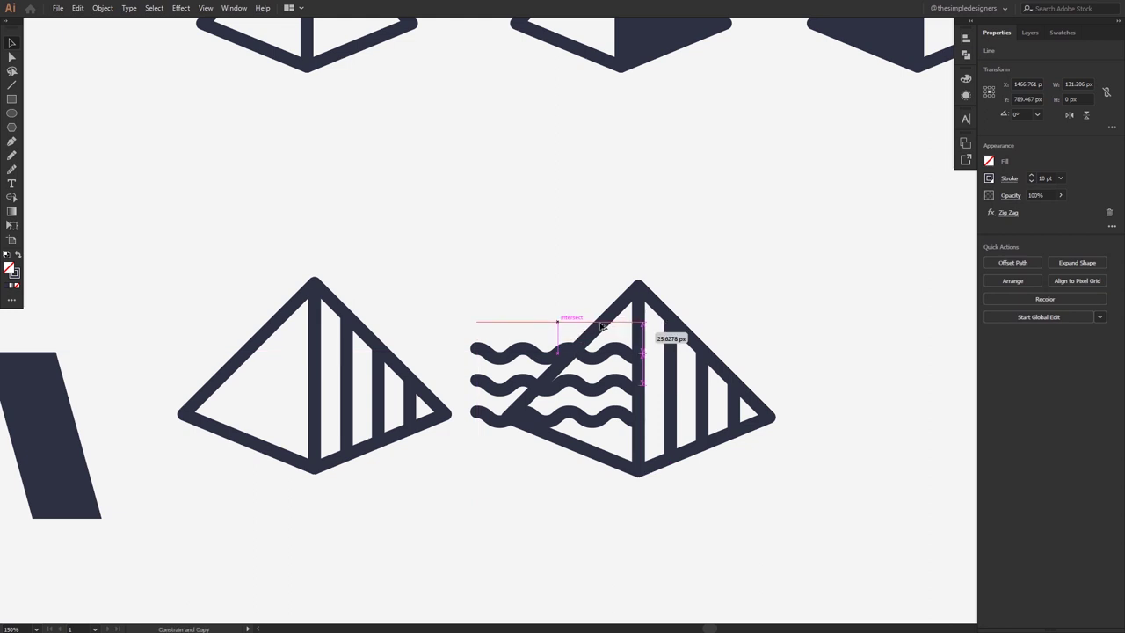
left_click(552, 263)
left_click_drag(751, 493, 751, 490)
key("shift+m")
left_click_drag(527, 348, 514, 373)
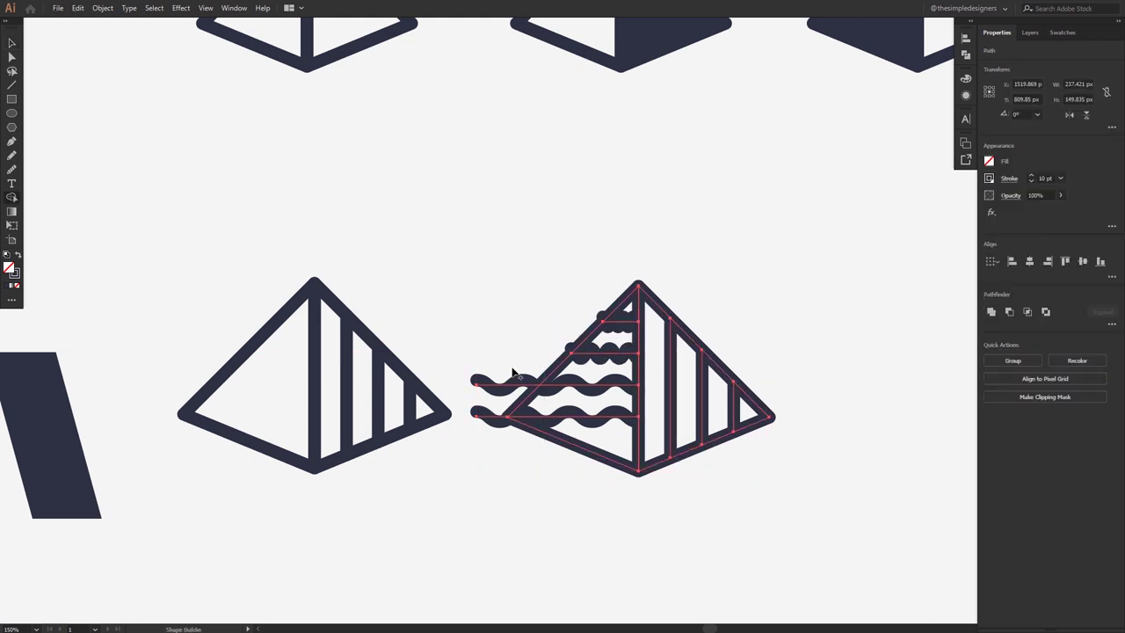
key("ctrl+z")
key("v")
Step: Expand the waves' appearance and trim their ends outside the pyramid with Shape Builder
left_click_drag(489, 244, 466, 428)
left_click(101, 7)
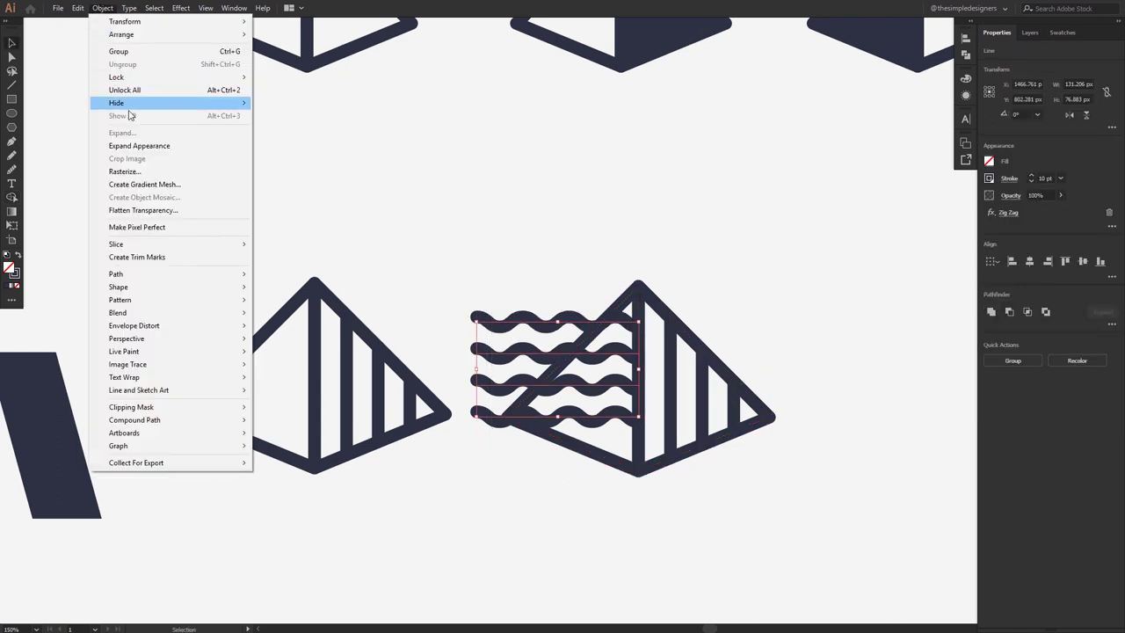
left_click(131, 142)
left_click(510, 238)
left_click_drag(730, 524, 723, 515)
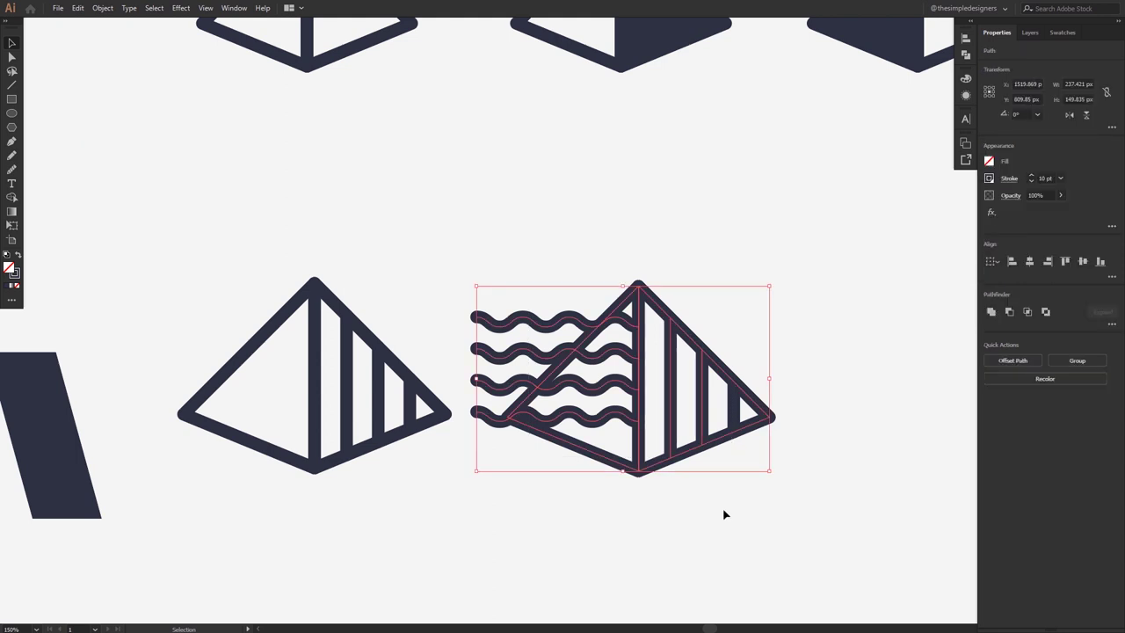
key("shift+m")
mouse_move(544, 295)
left_mouse_down()
mouse_move(479, 378)
mouse_move(489, 466)
left_mouse_up()
key("v")
left_click(580, 322)
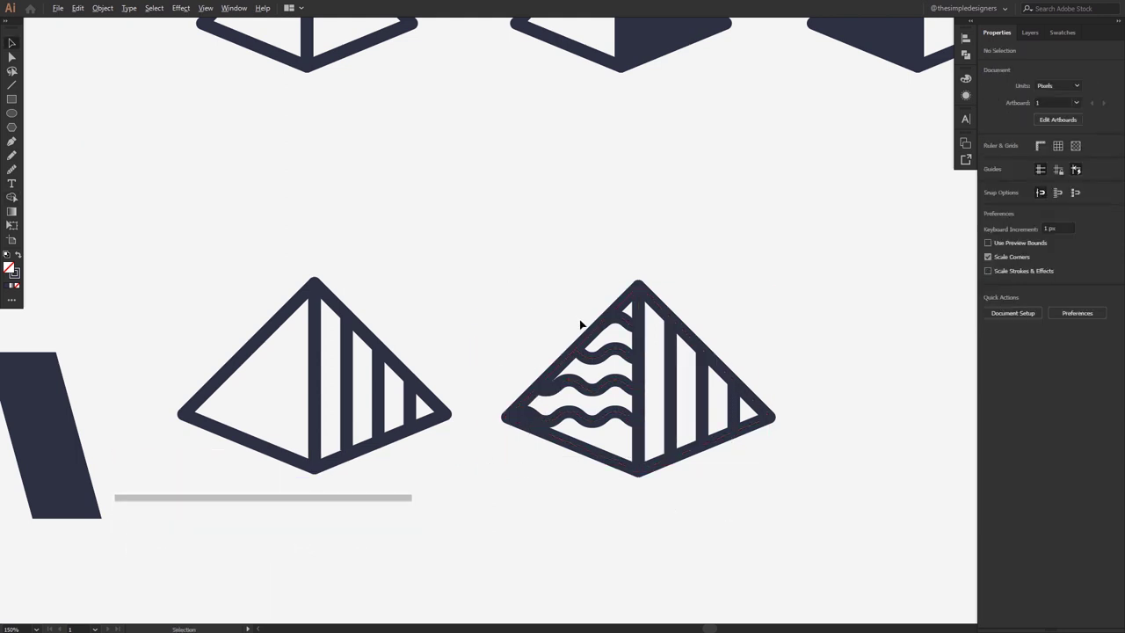
key("ctrl+minus")
key("ctrl+minus")
right_click(538, 406)
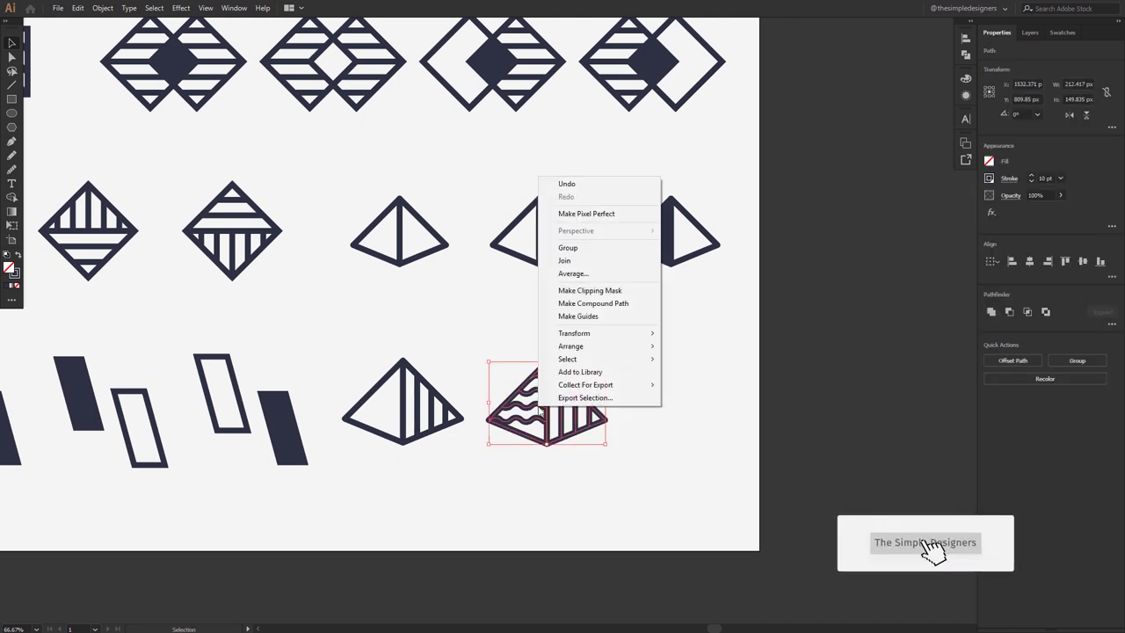
Step: Group the parts of the wavy pyramid and of the striped pyramid
left_click(571, 256)
left_click(463, 474)
left_click(413, 412)
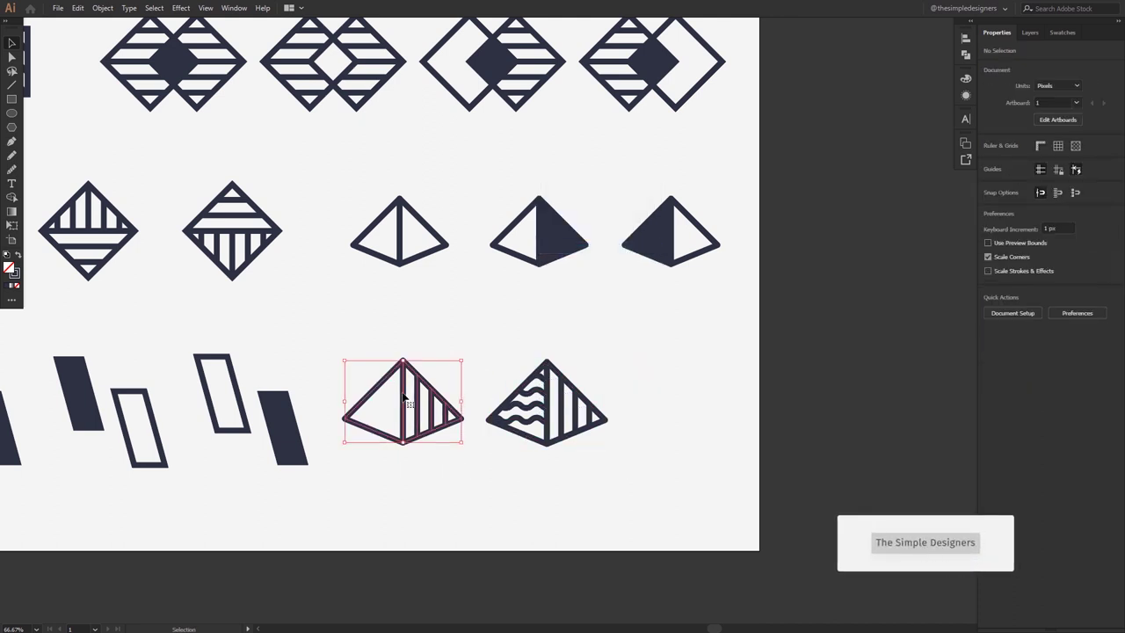
right_click(406, 406)
left_click(431, 248)
left_click(631, 392)
left_click(533, 406)
Step: Copy the wavy pyramid to the right, ungroup it, and delete its right-half stripes
left_click_drag(532, 411, 673, 411)
left_click(668, 317)
scroll(708, 401, "up", 2)
left_click(726, 444)
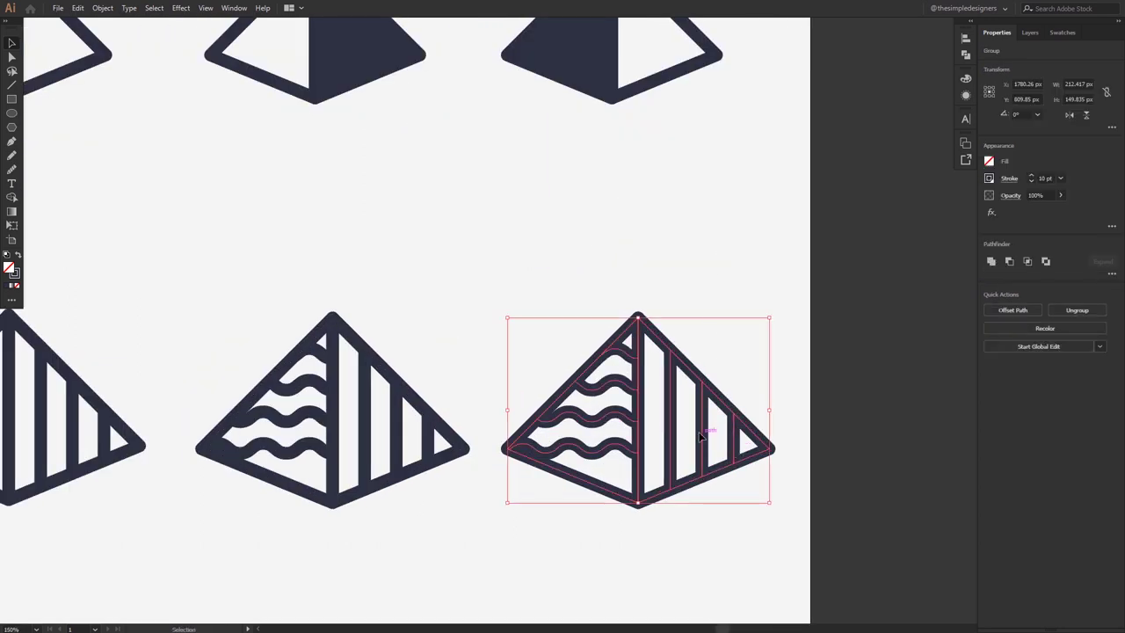
right_click(700, 434)
left_click(738, 341)
left_click(666, 408)
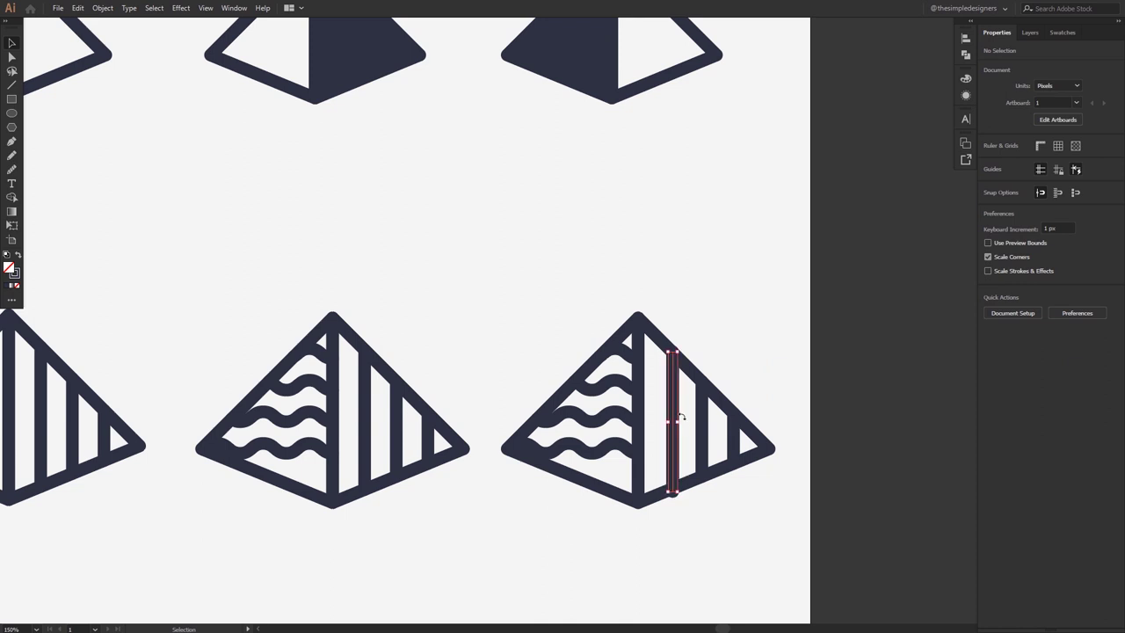
left_click(701, 421, "shift")
key("Delete")
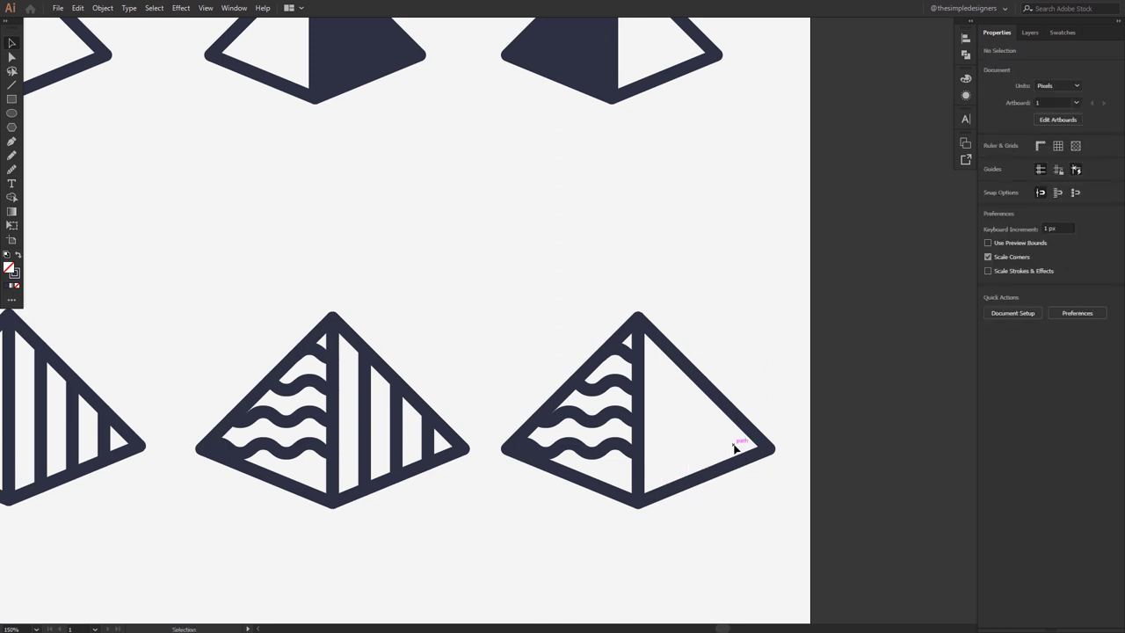
Step: Paste the right triangle outline in front and swap fill and stroke for a solid navy half
left_click(703, 370)
left_click(78, 8)
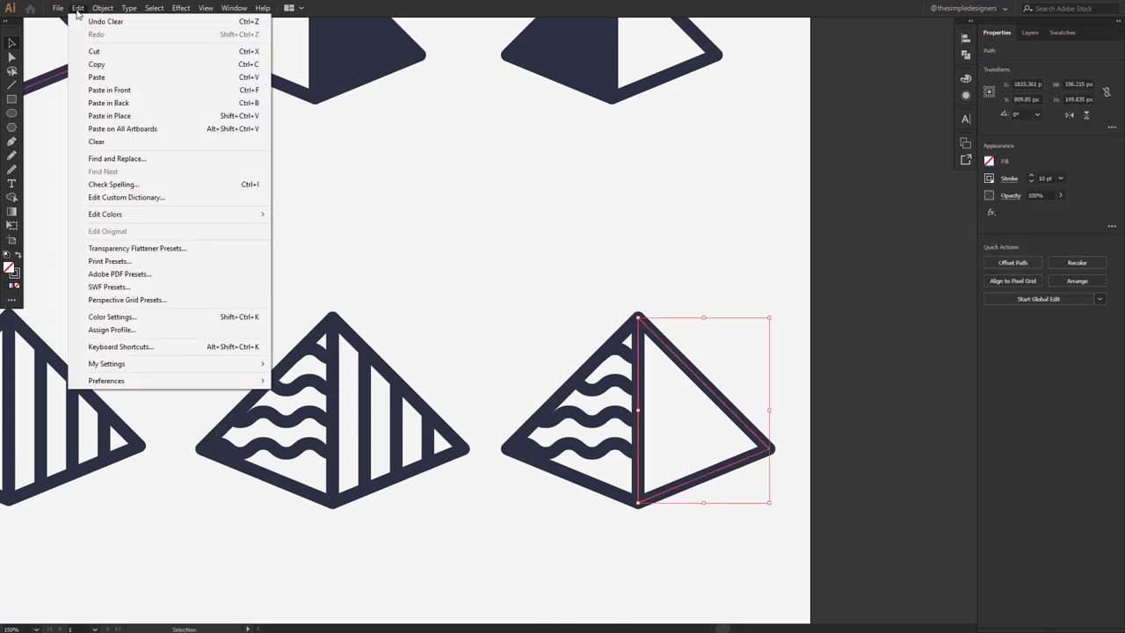
left_click(102, 64)
left_click(78, 8)
left_click(109, 89)
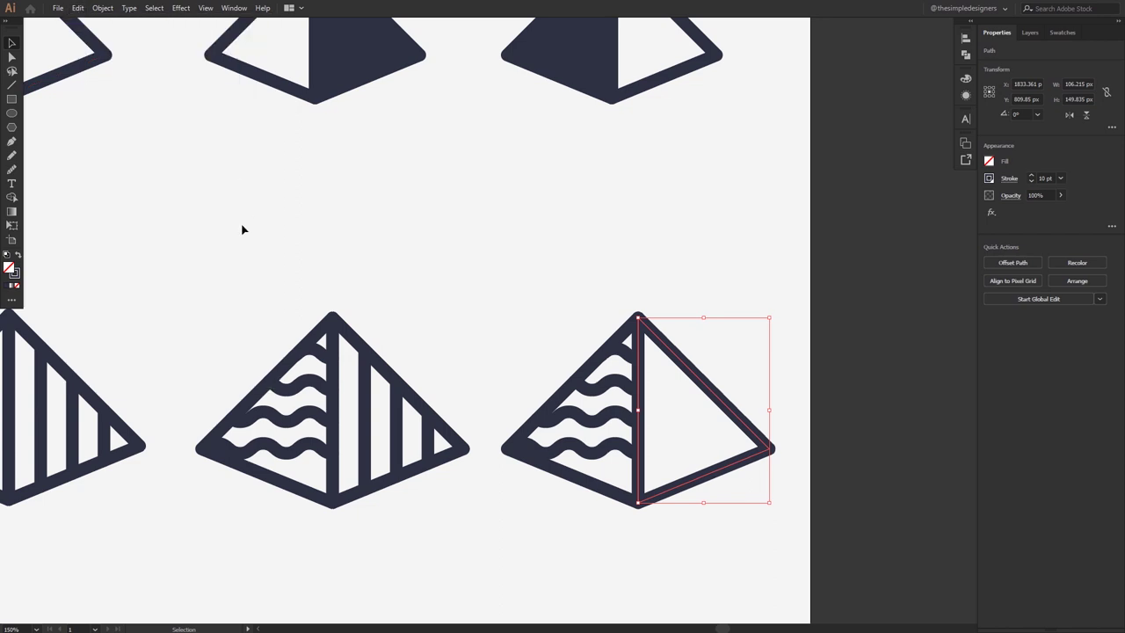
left_click(18, 255)
left_click(359, 265)
key("ctrl+0")
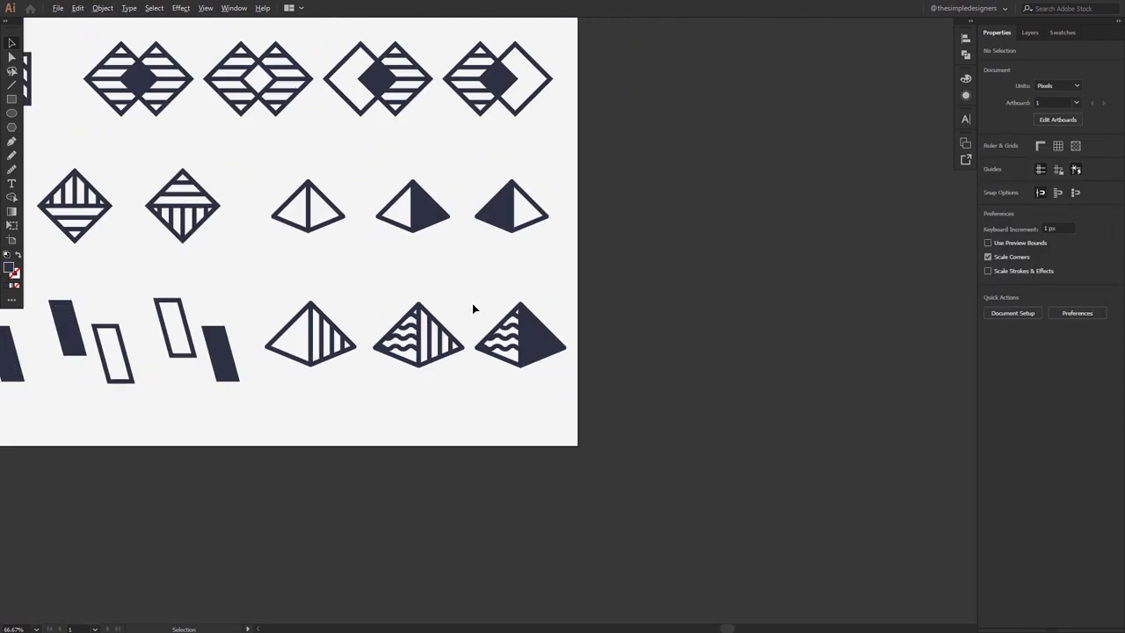